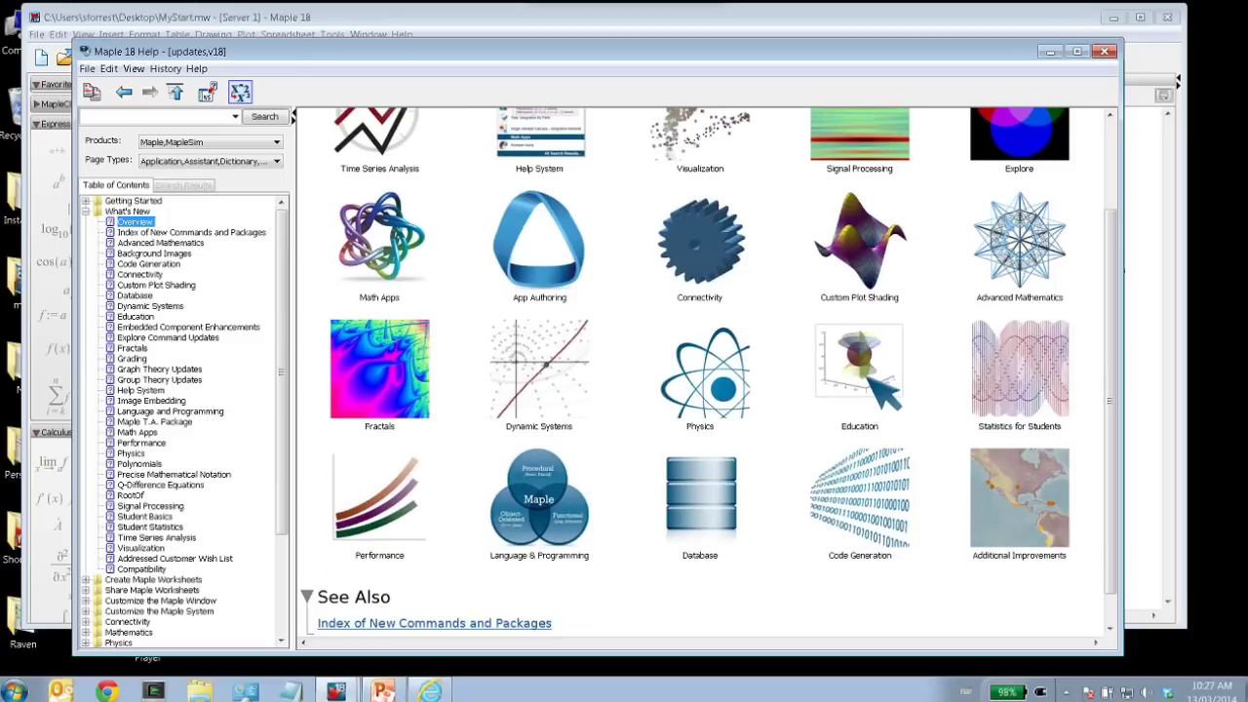
- Open the Time Series Analysis page of the What's New in Maple 18 help as a worksheet
scroll(581, 415, "up", 2)
scroll(586, 415, "up", 2)
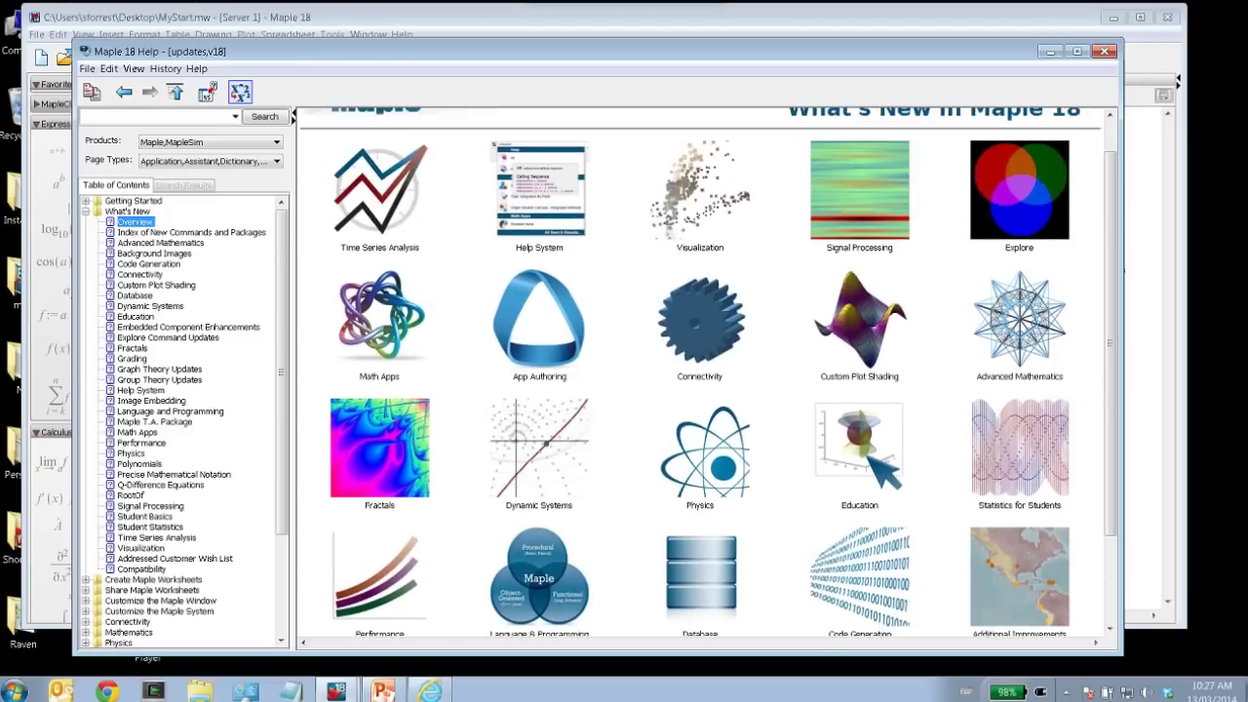
left_click(371, 234)
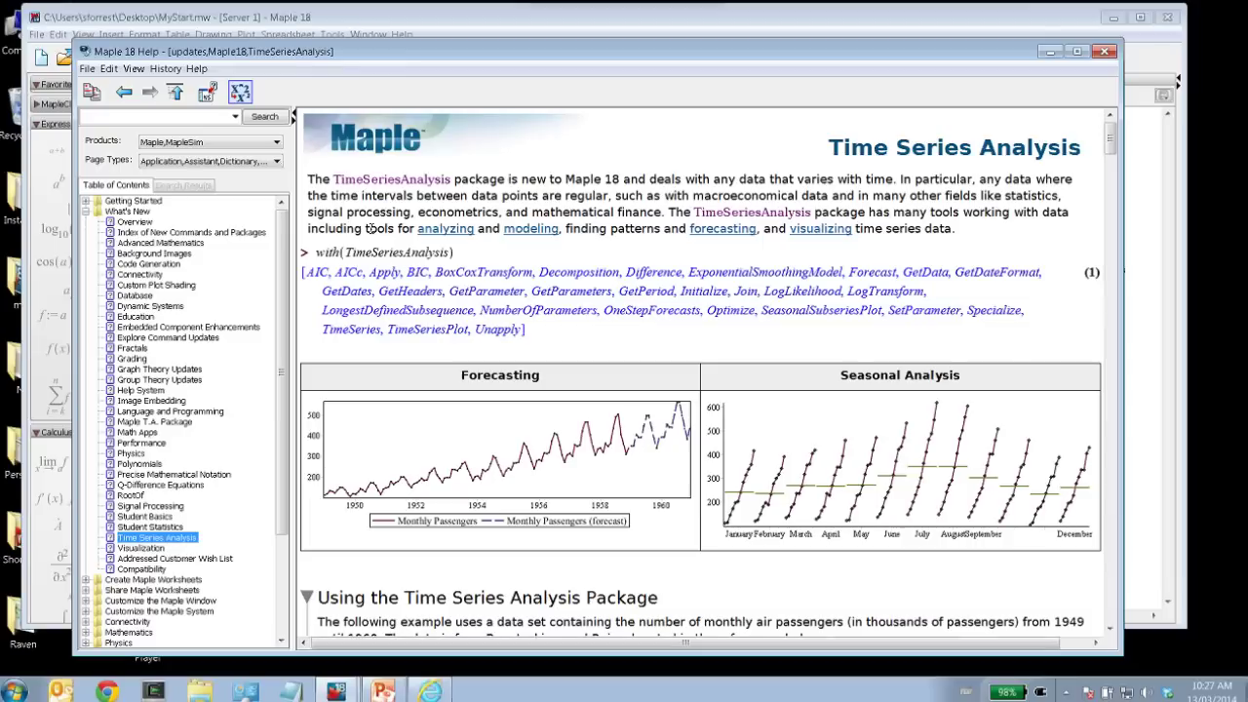
left_click(208, 91)
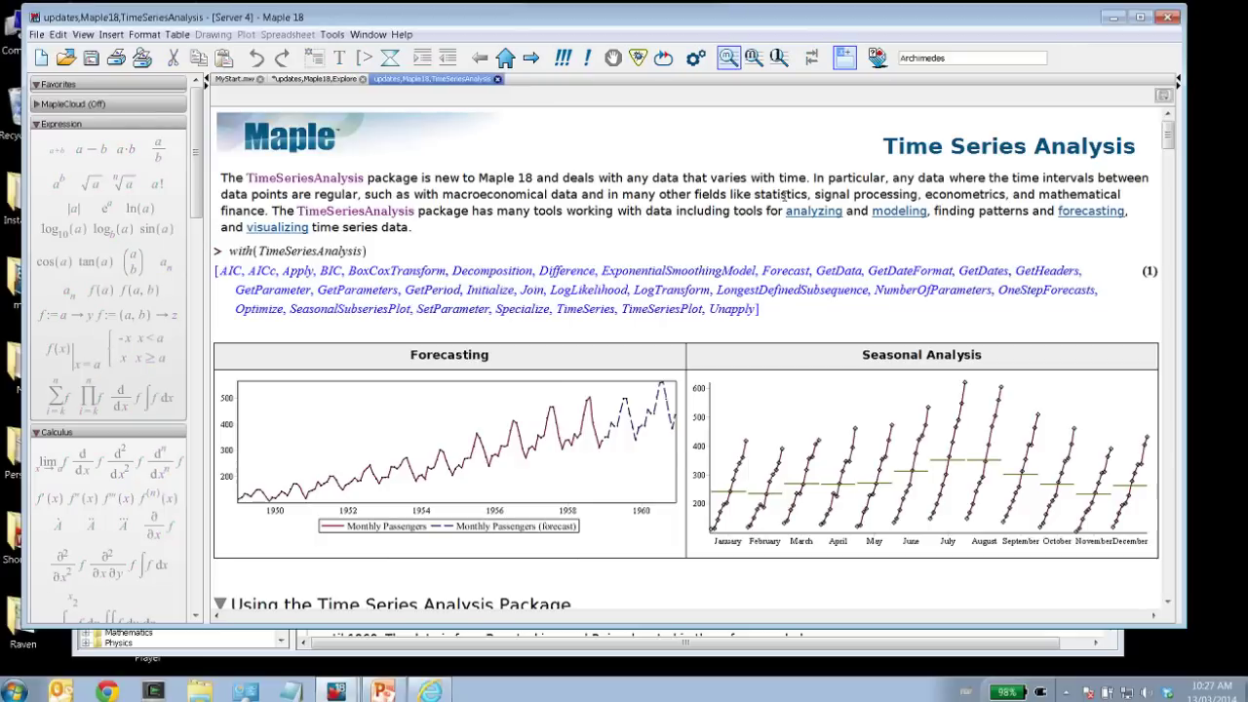
- Load the TimeSeriesAnalysis package by executing the with(TimeSeriesAnalysis) command in the worksheet
scroll(748, 345, "down", 2)
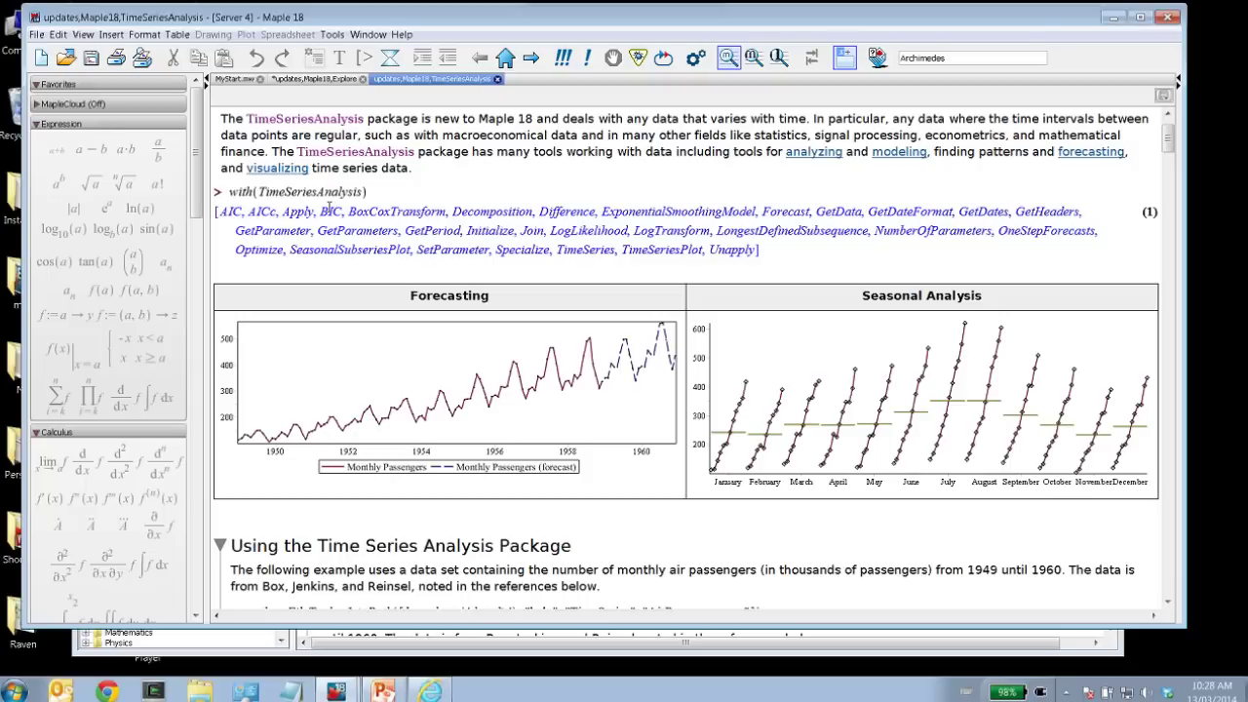
left_click(590, 222)
key("Return")
key("Return")
key("Return")
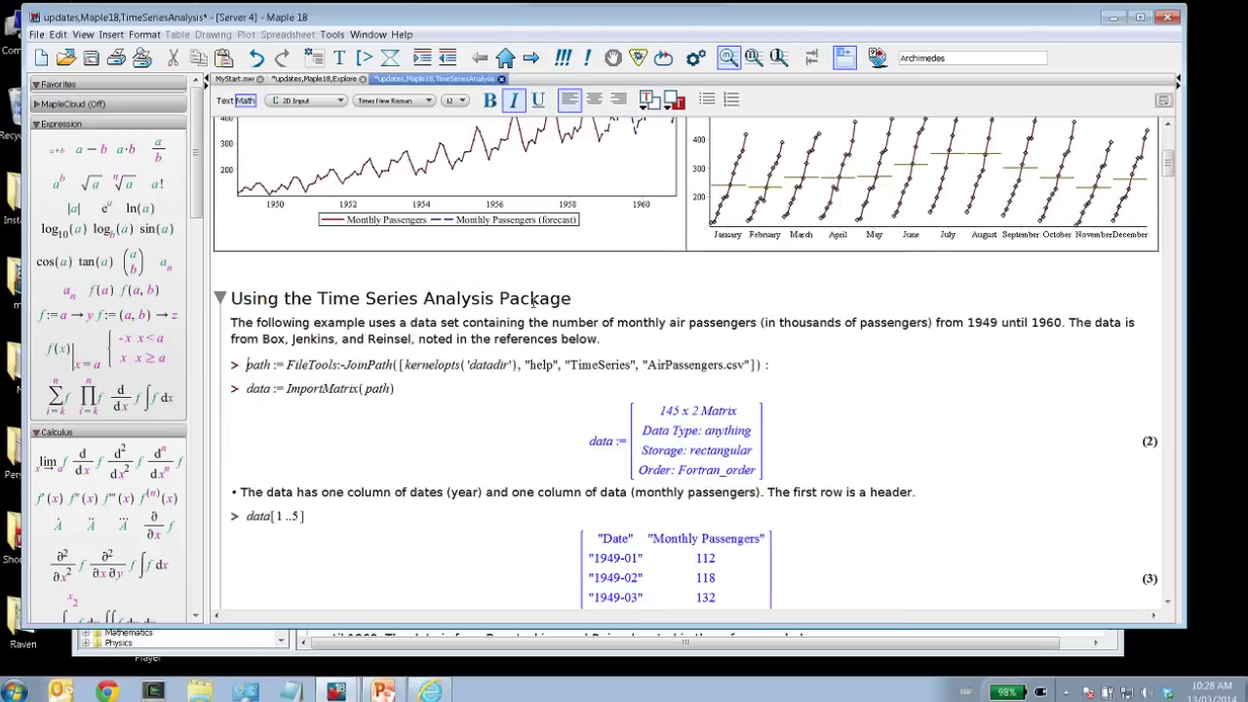
- Execute the path definition for AirPassengers.csv and the ImportMatrix command that reads it into data
scroll(499, 298, "up", 4)
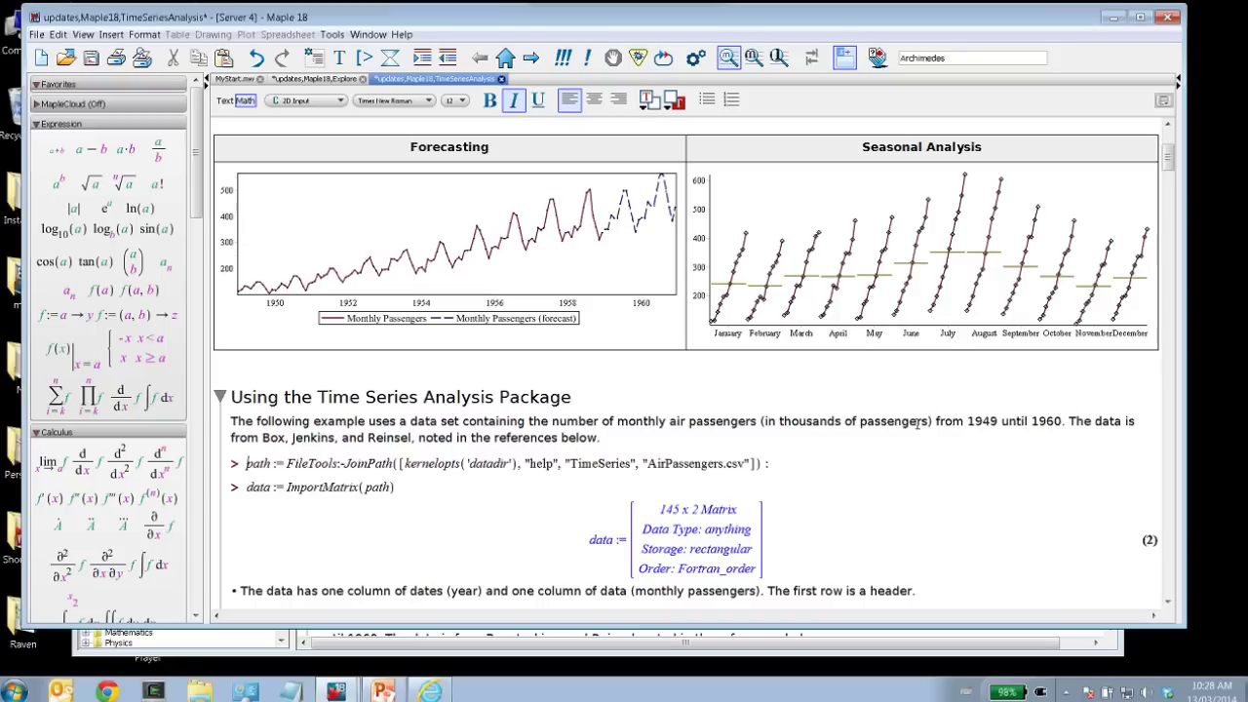
left_click(647, 463)
left_click_drag(648, 464, 746, 464)
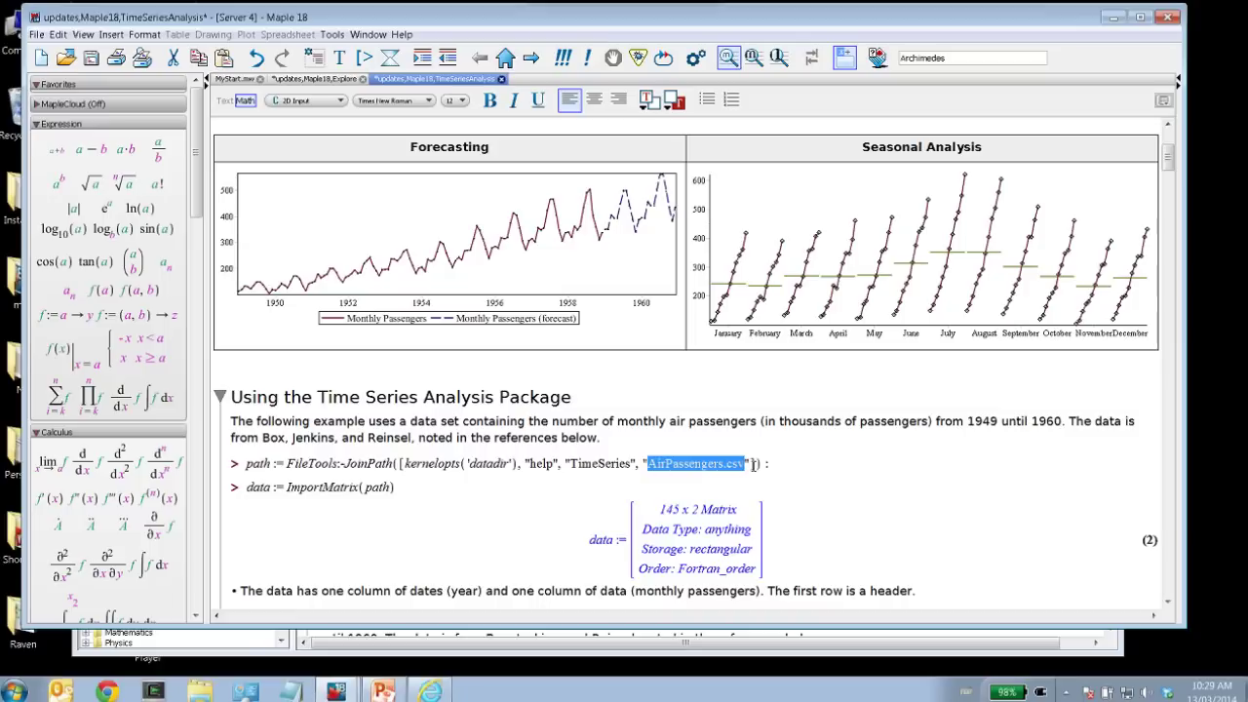
left_click(571, 464)
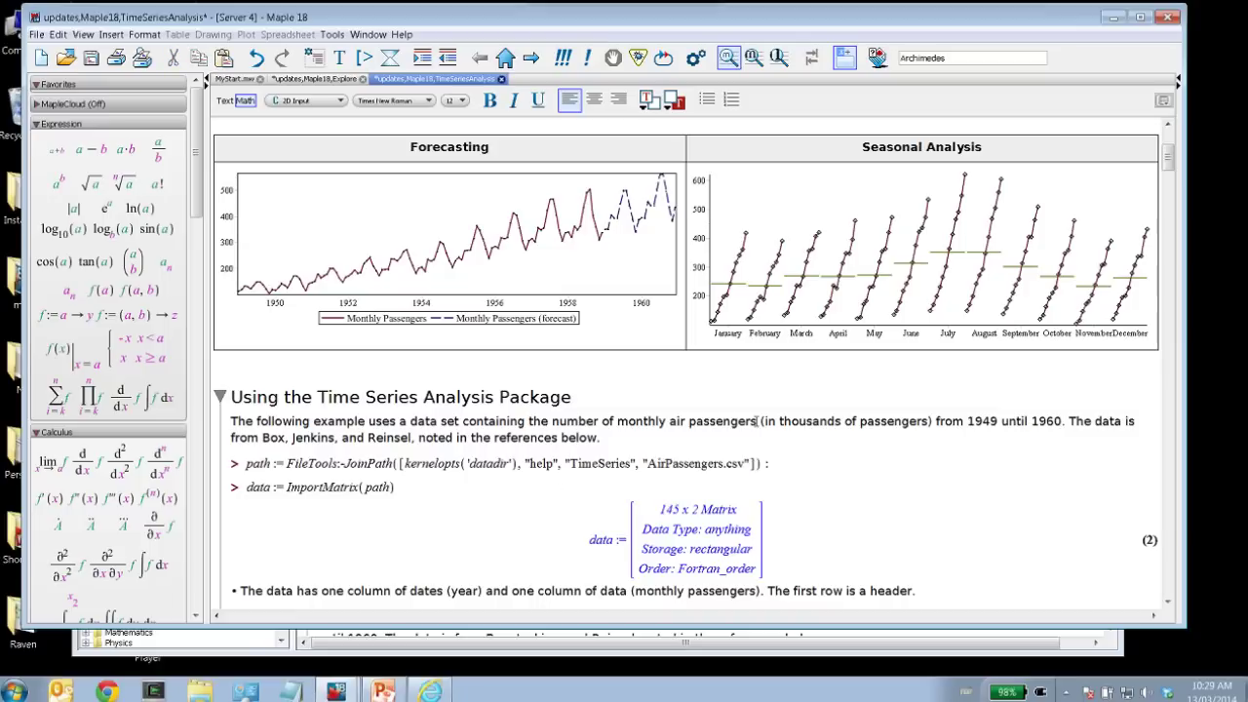
key("Return")
key("Return")
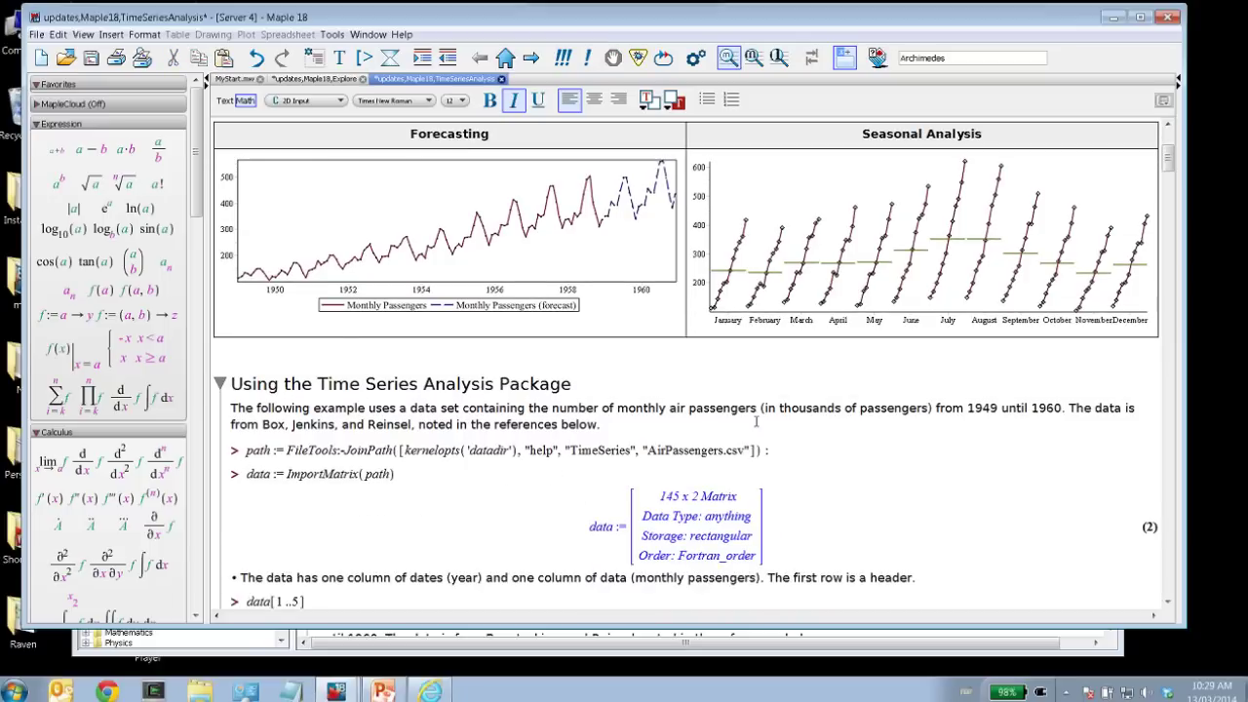
- Browse the imported data matrix with widened columns through to its last rows, and close the browser
right_click(699, 520)
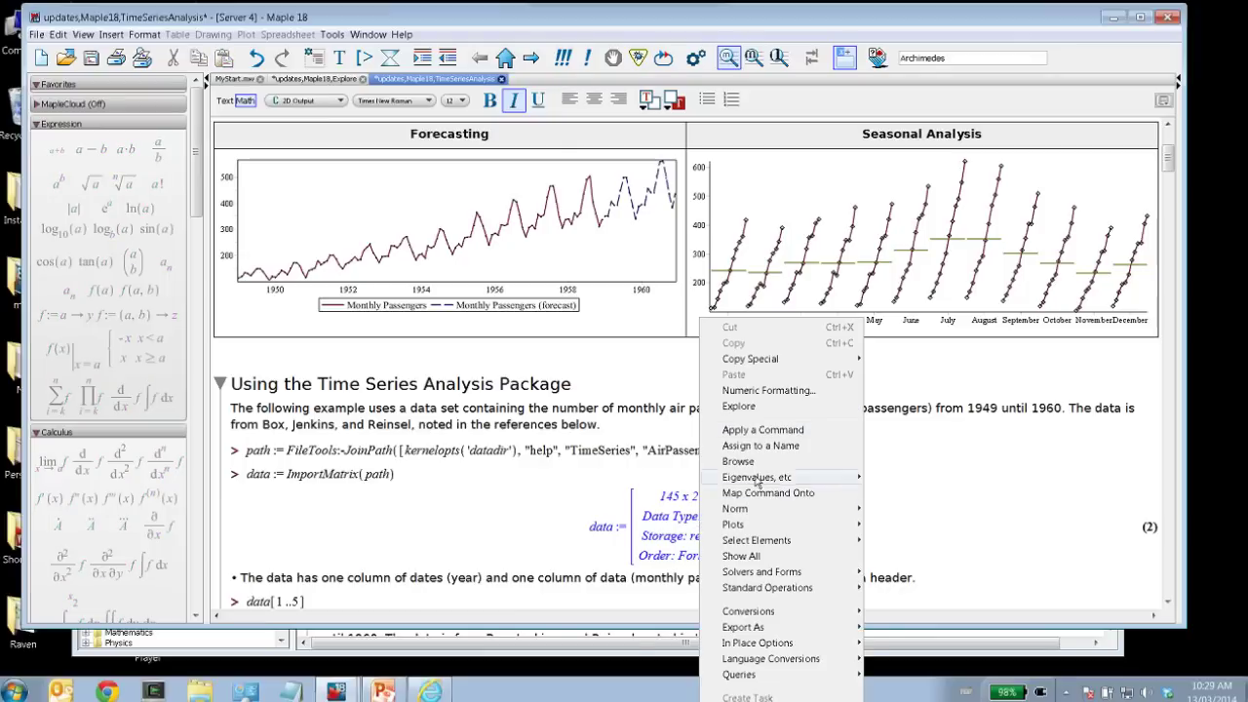
left_click(788, 468)
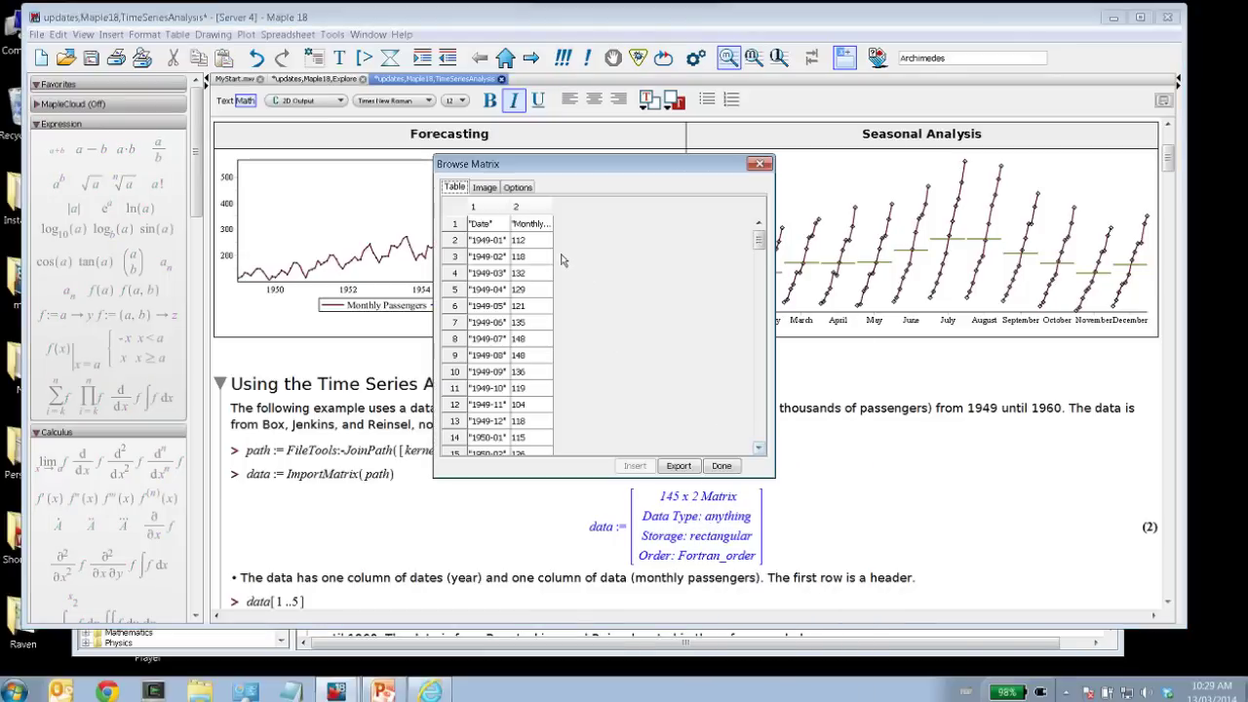
left_click_drag(554, 210, 654, 209)
left_click_drag(509, 206, 562, 206)
left_click_drag(762, 247, 762, 489)
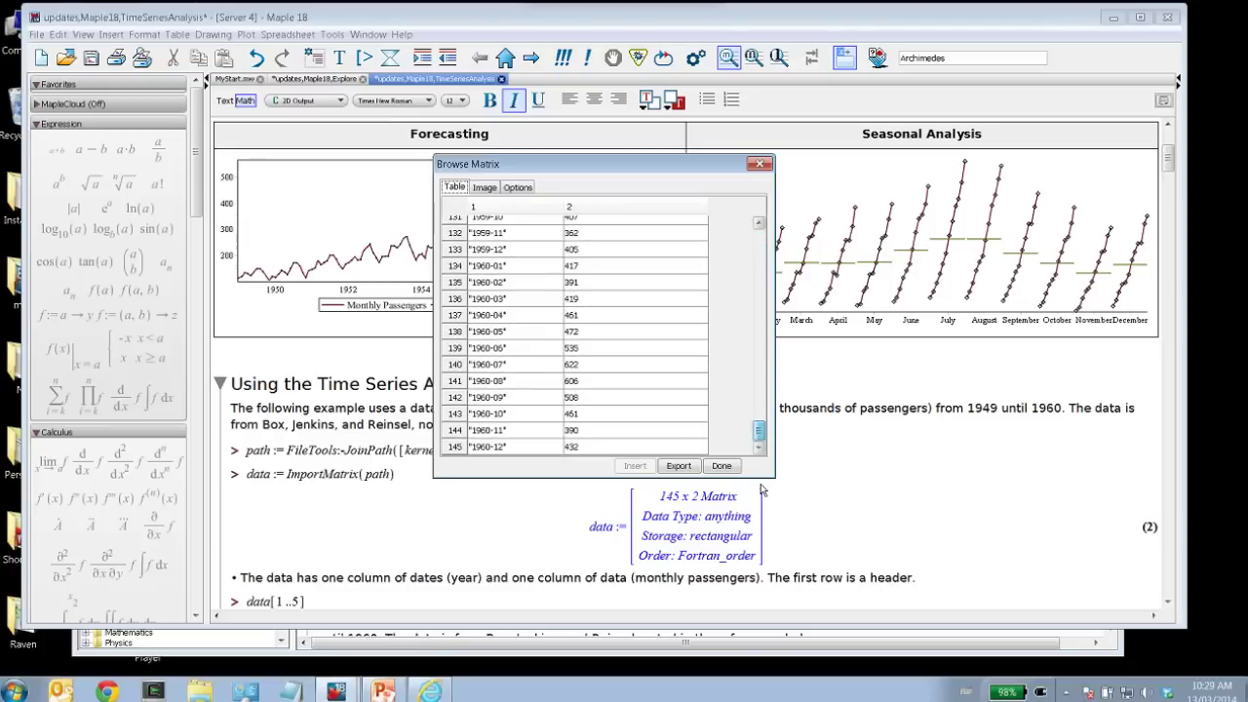
left_click(760, 163)
- Execute the data[1..5] command to show the first five rows of the passenger data
scroll(760, 163, "down", 2)
scroll(412, 416, "down", 5)
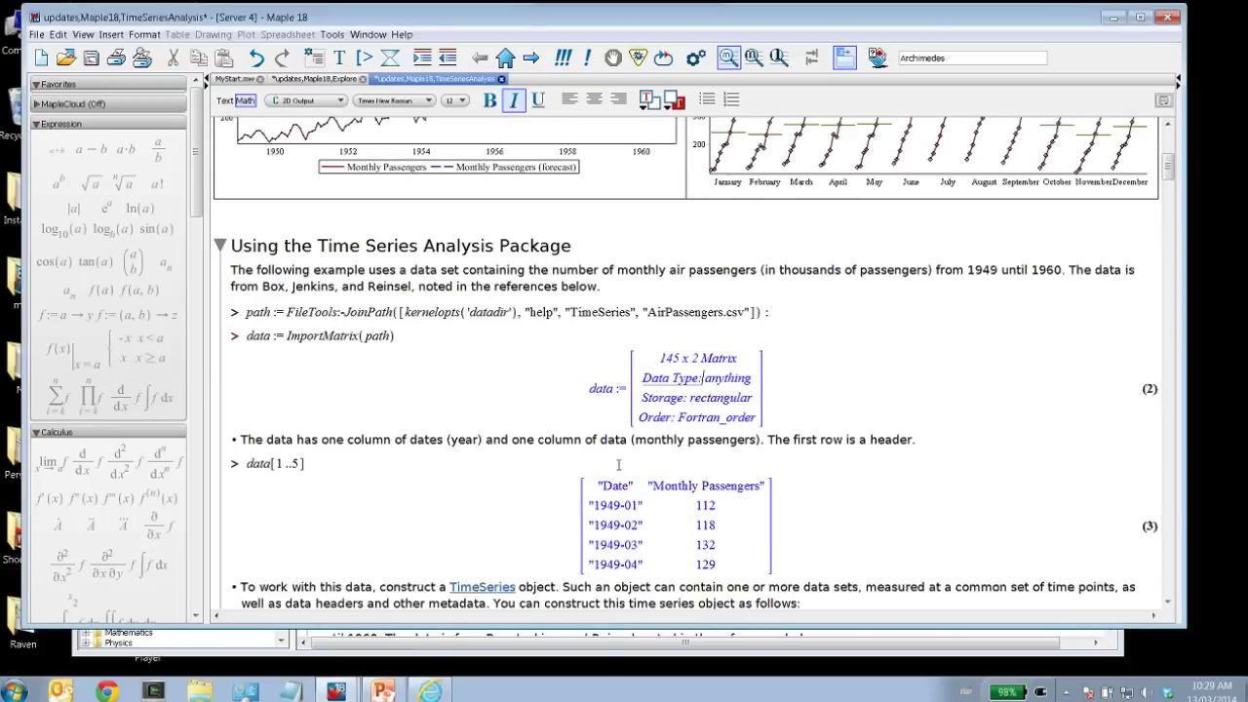
left_click(411, 416)
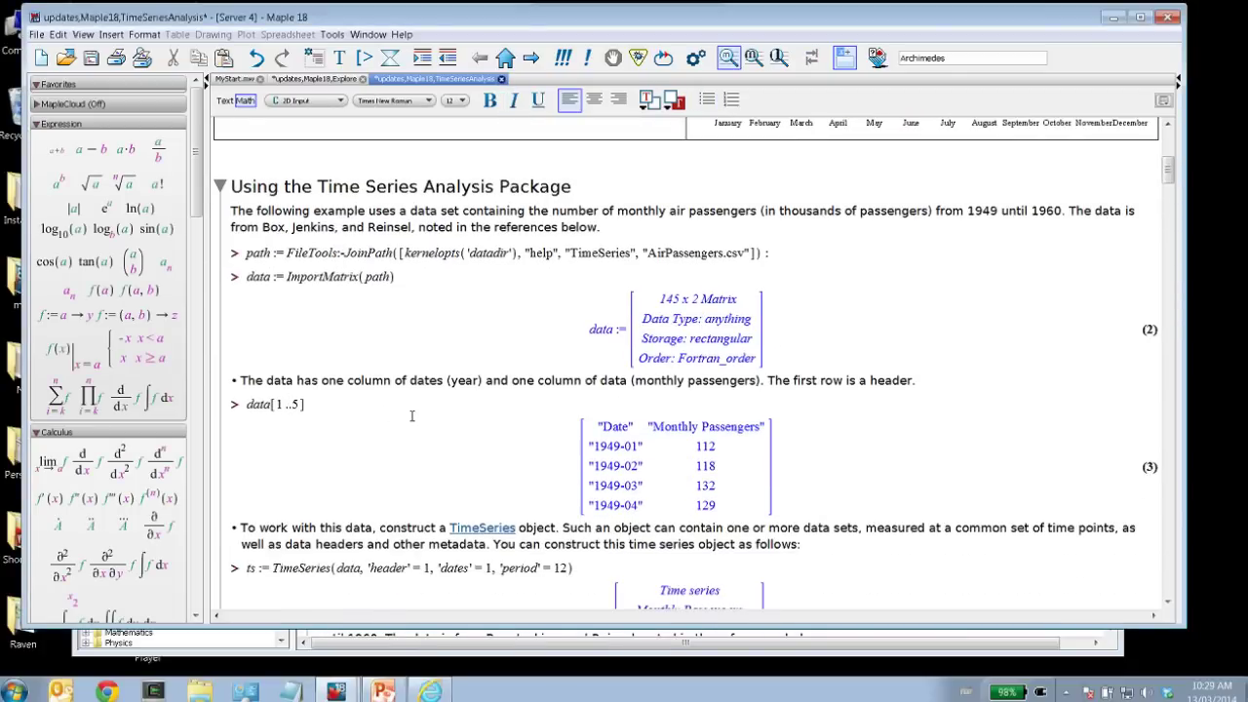
key("Return")
scroll(718, 444, "down", 1)
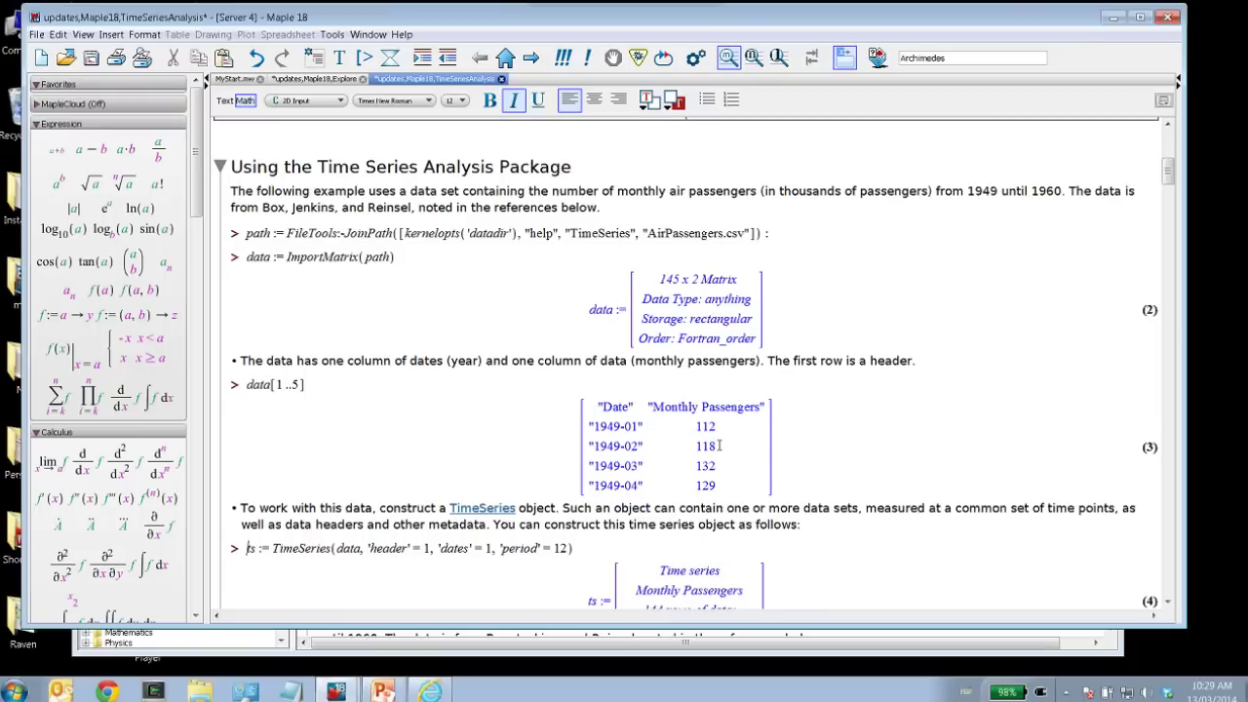
- Review the Forecasting and Seasonal Analysis plots and construct ts with TimeSeries, using header 1, dates 1 and period 12
scroll(717, 446, "down", 4)
scroll(695, 443, "up", 8)
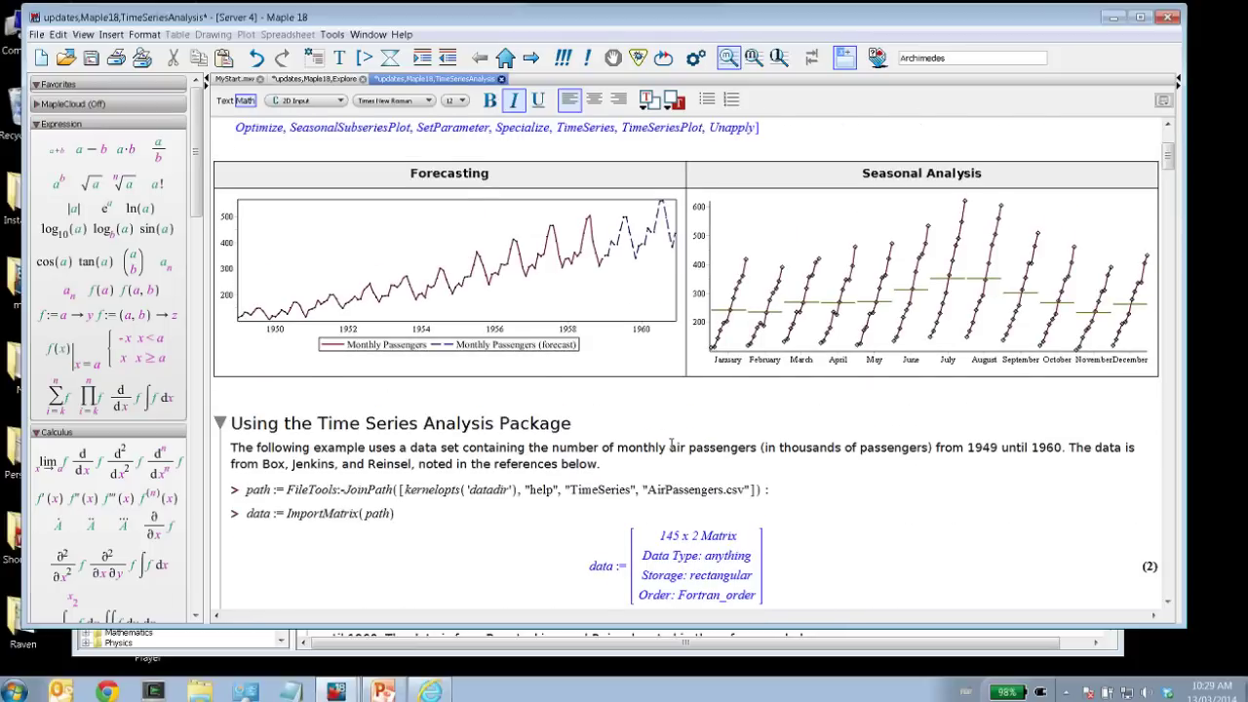
scroll(670, 444, "up", 2)
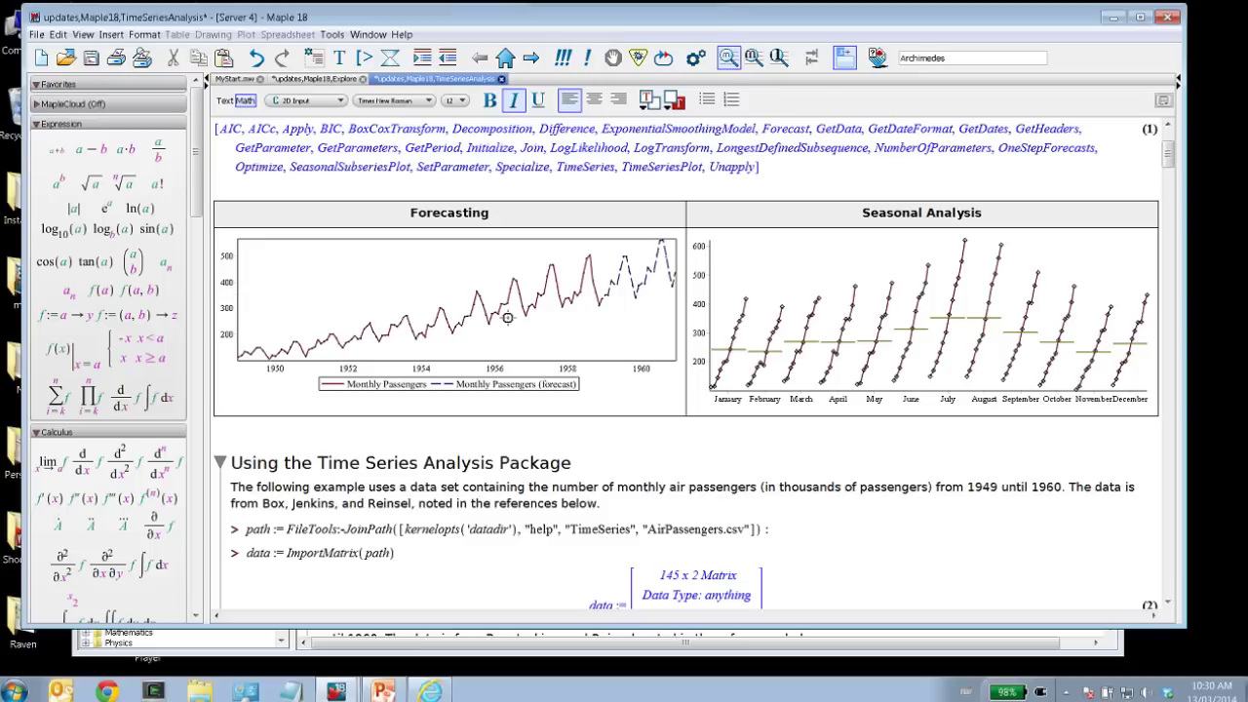
scroll(646, 334, "down", 1)
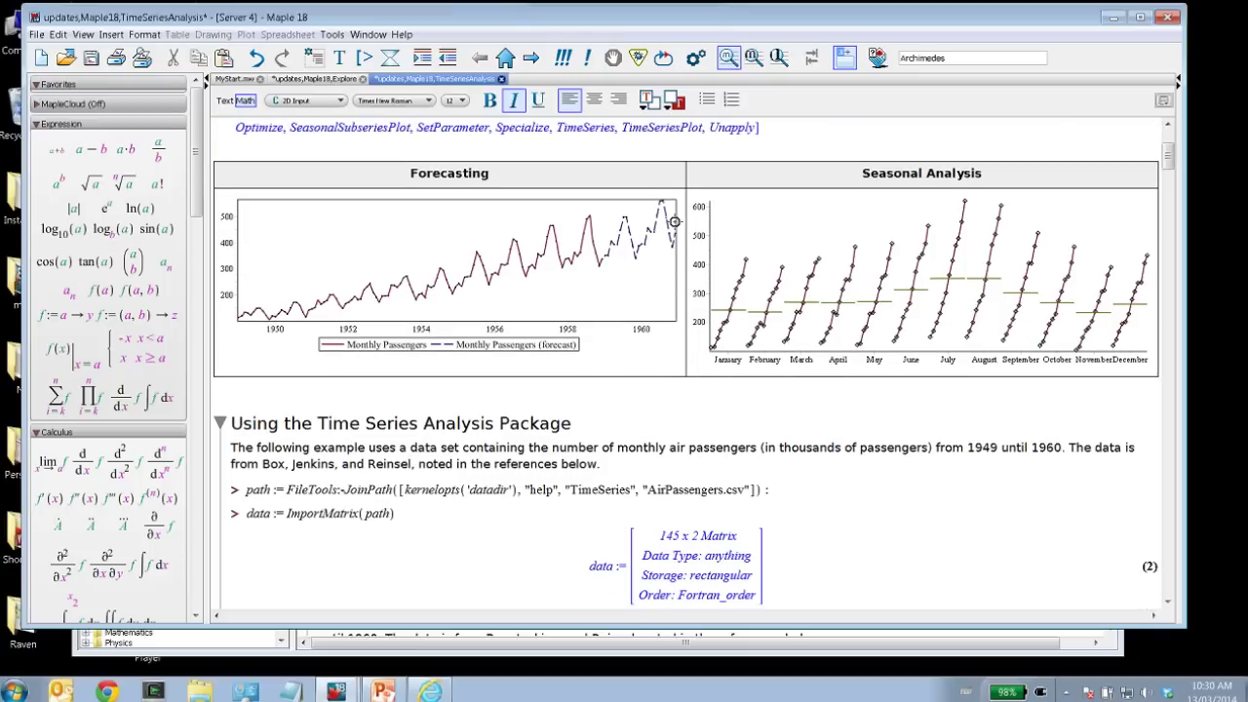
scroll(647, 277, "down", 5)
scroll(617, 430, "down", 4)
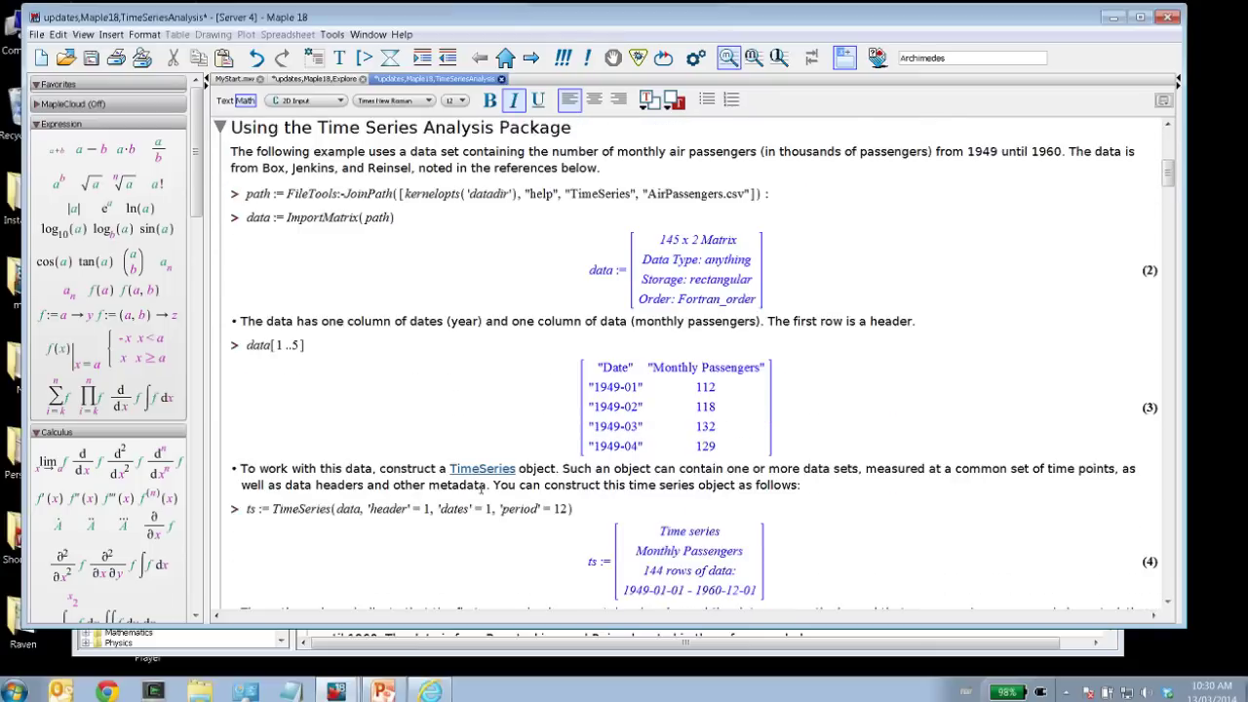
left_click(356, 421)
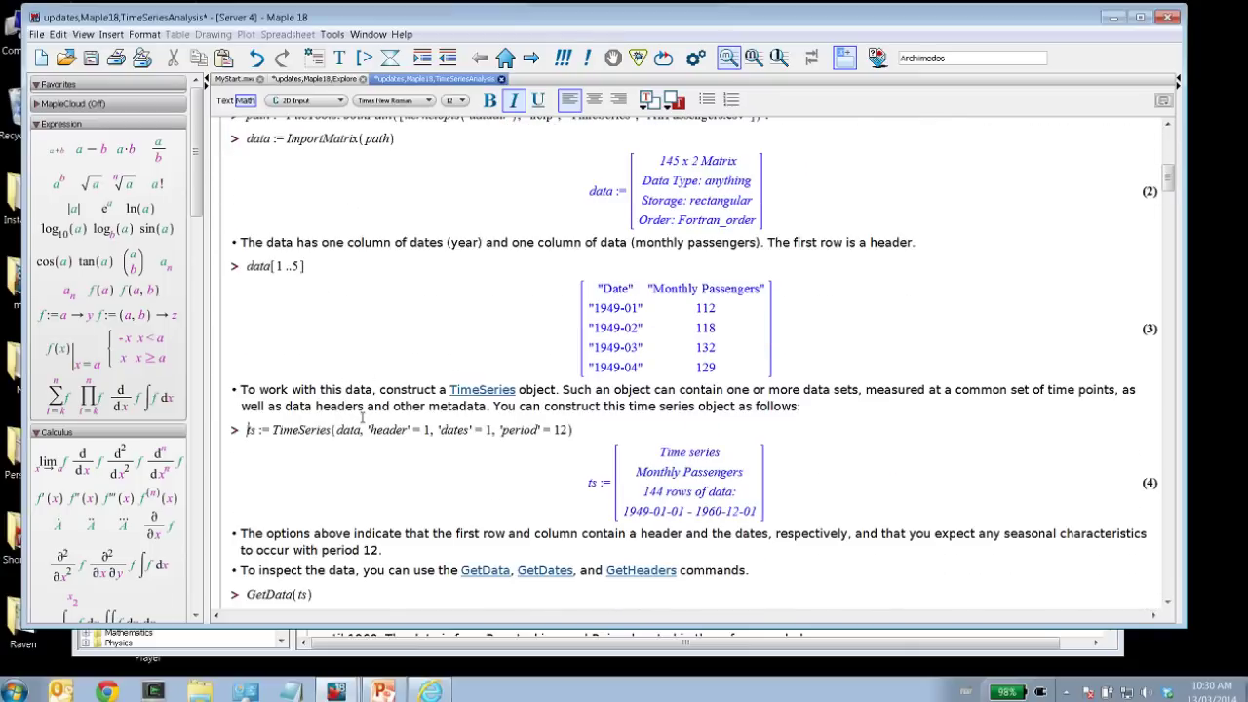
scroll(435, 390, "down", 2)
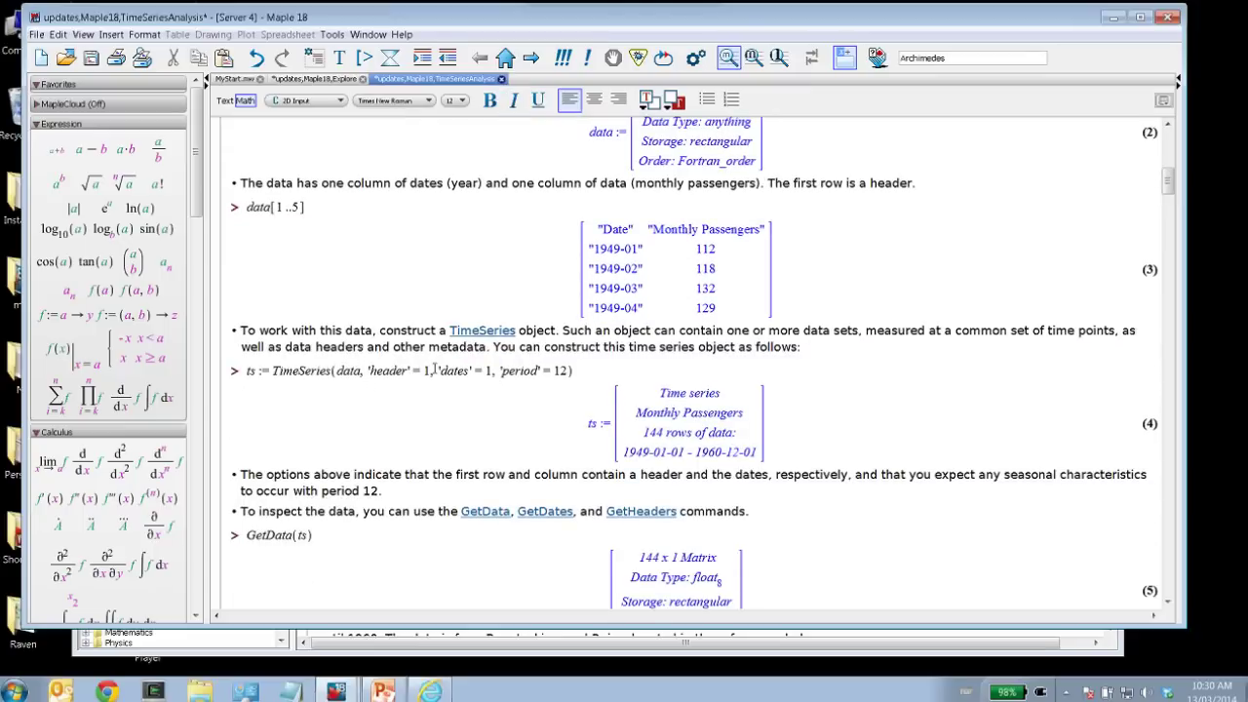
key("Return")
- Execute the GetData, GetDates and GetHeaders commands on the ts time series object
key("Return")
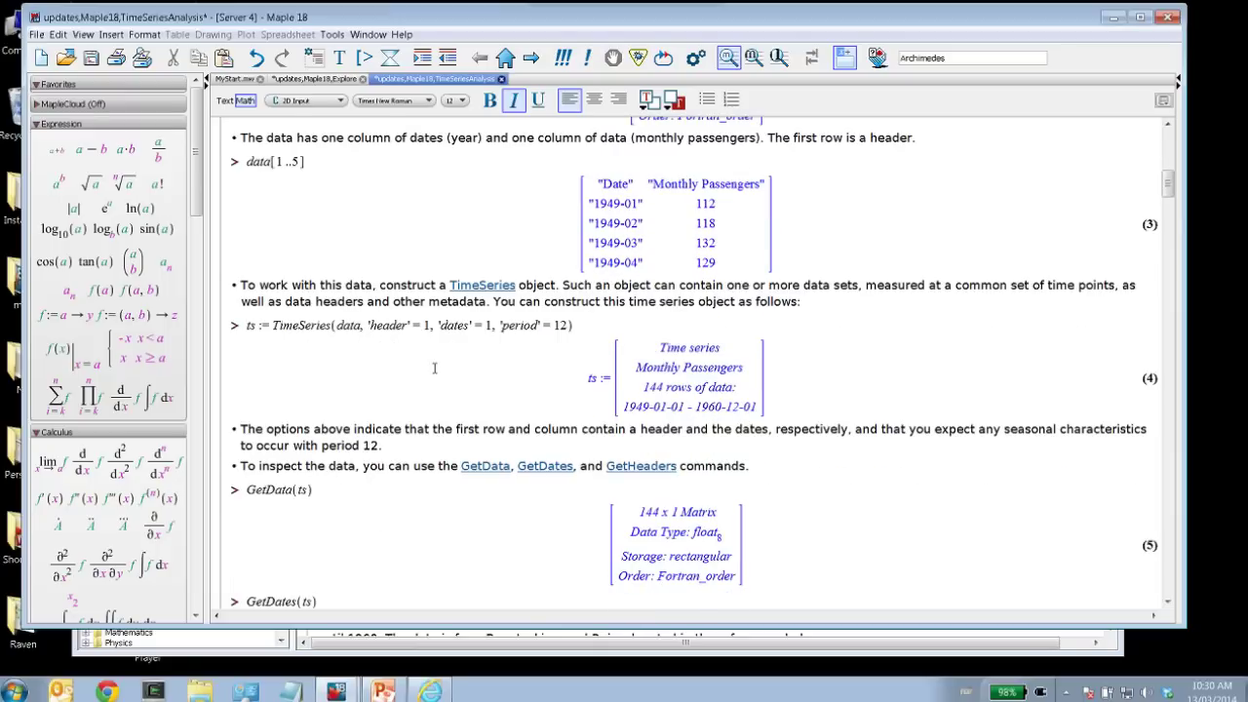
key("Return")
key("Return")
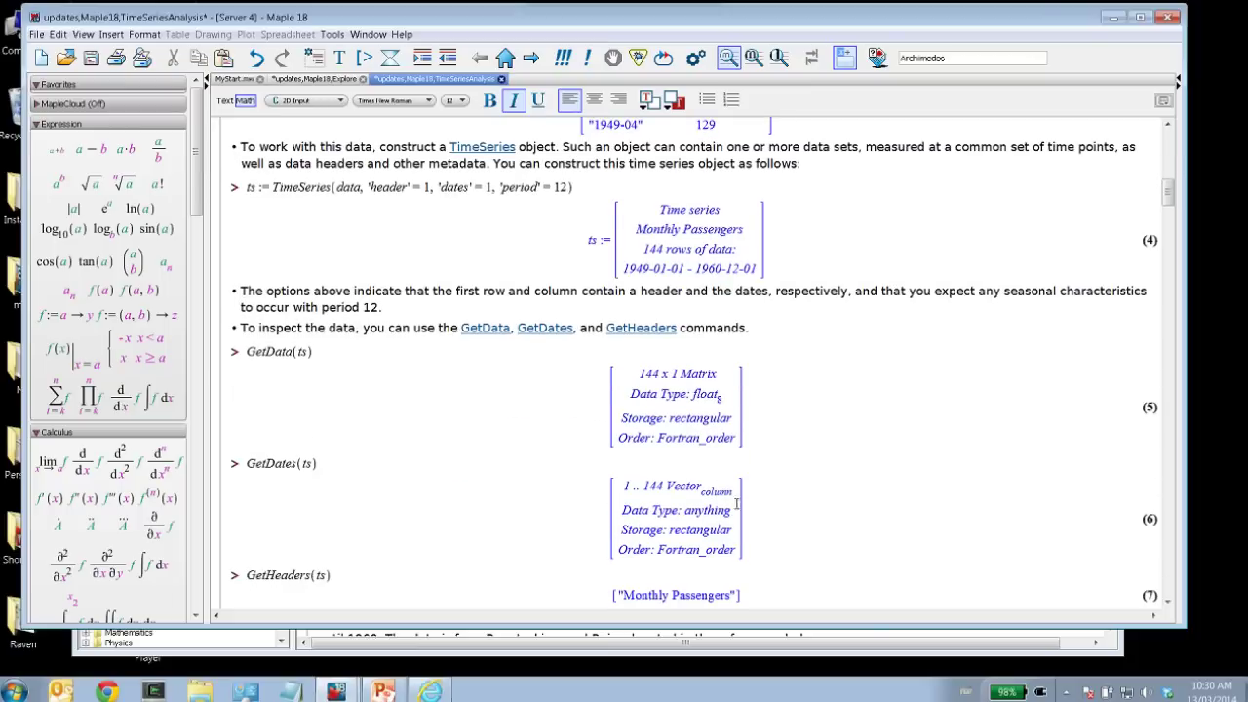
- Browse the GetDates output vector with a widened column through to its last dates, and close the browser
right_click(736, 504)
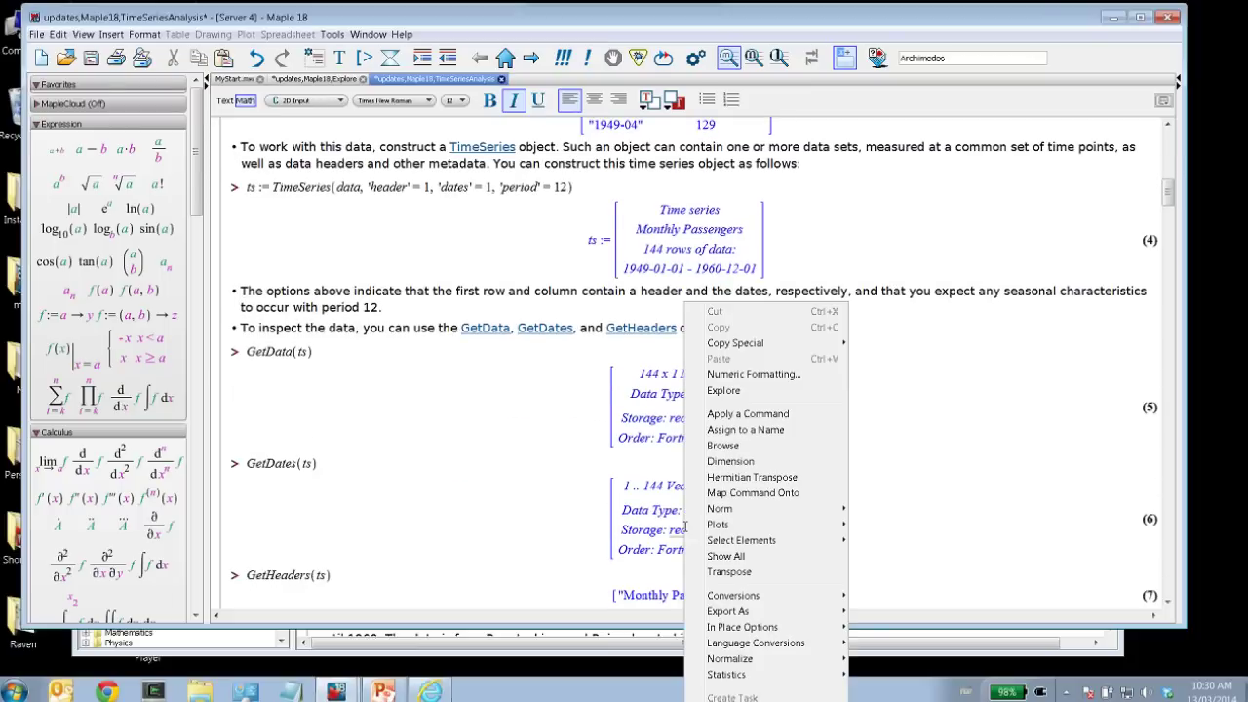
left_click(738, 448)
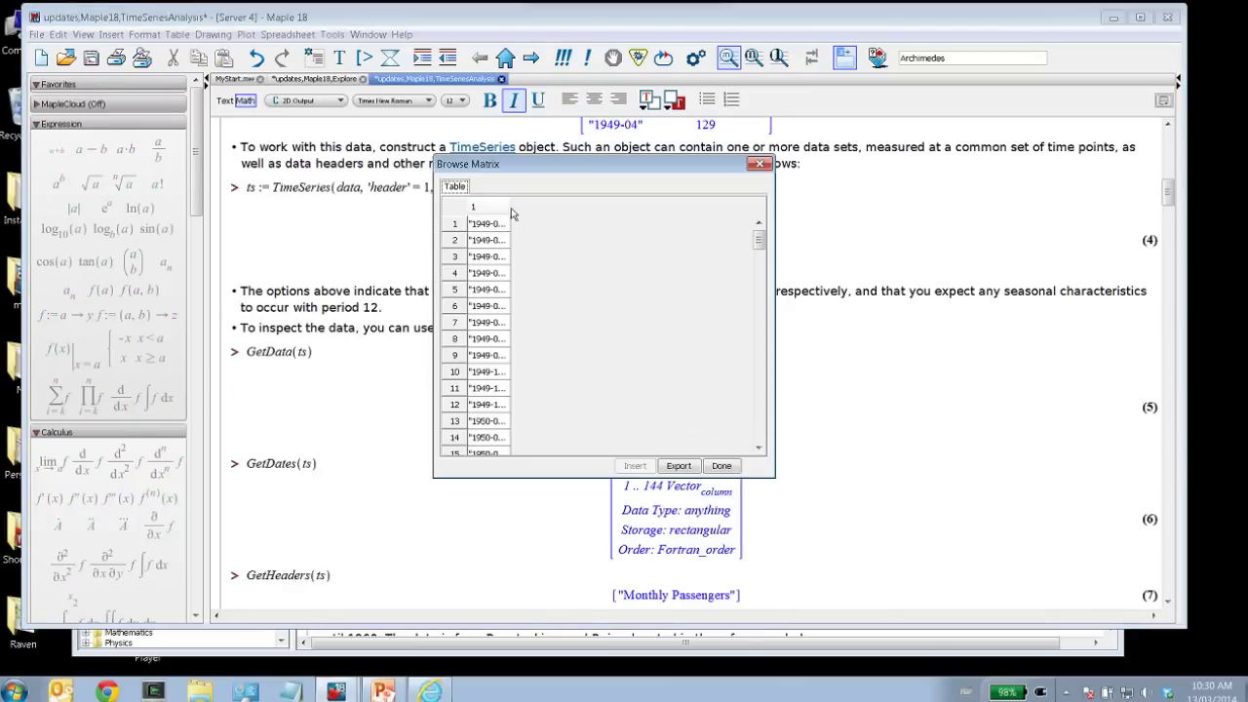
left_click_drag(509, 206, 573, 207)
left_click_drag(759, 239, 758, 431)
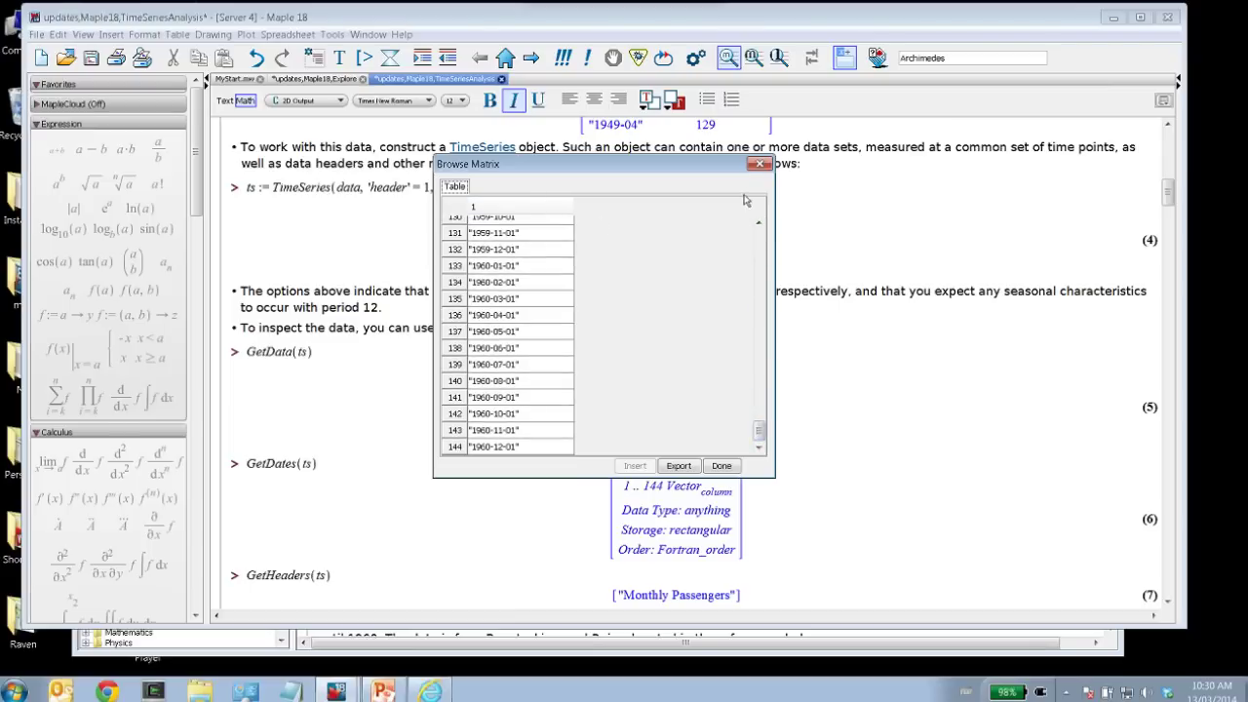
left_click(760, 163)
- Plot ts with TimeSeriesPlot and with SeasonalSubseriesPlot, using month names as season names and size [800, 300]
scroll(754, 415, "down", 4)
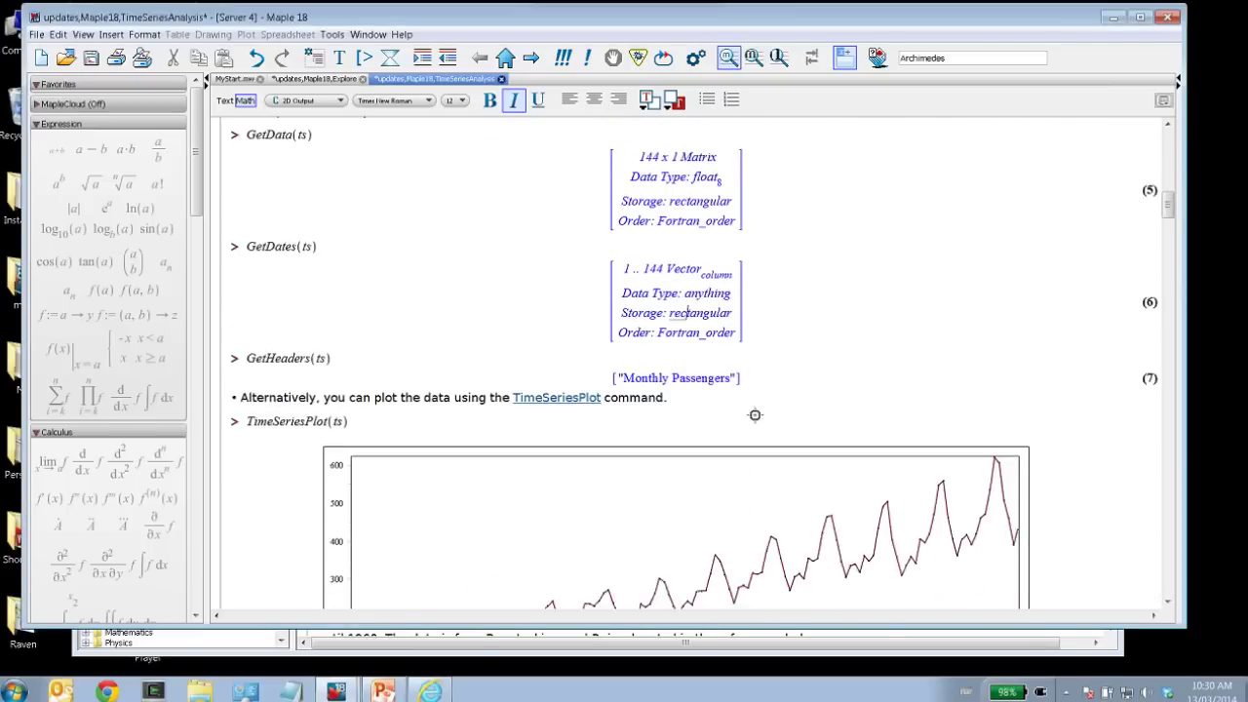
scroll(755, 414, "down", 1)
left_click(305, 381)
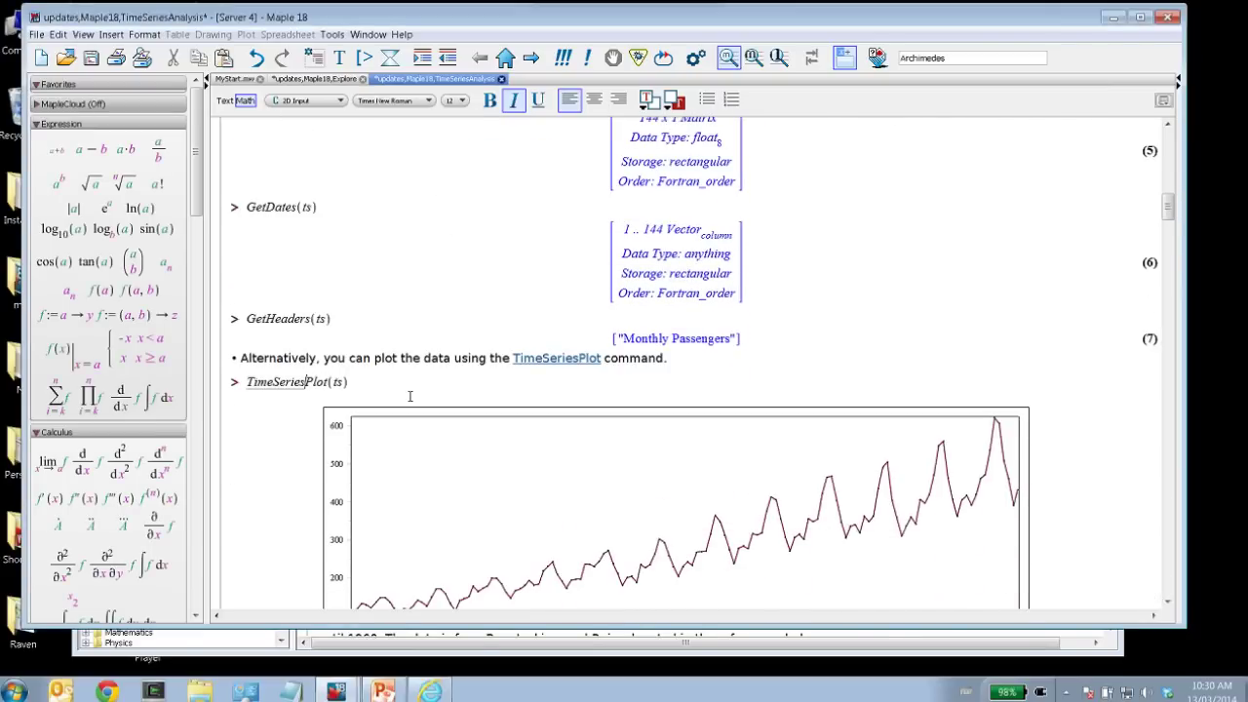
key("Return")
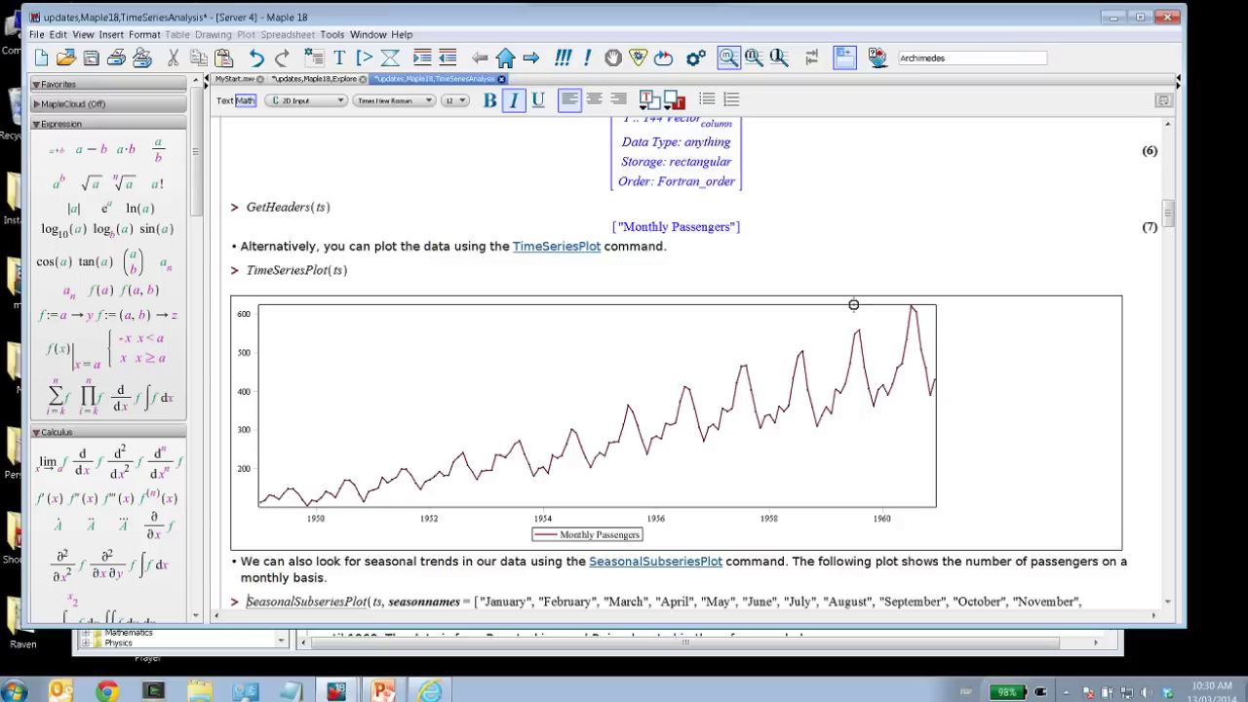
scroll(819, 390, "down", 3)
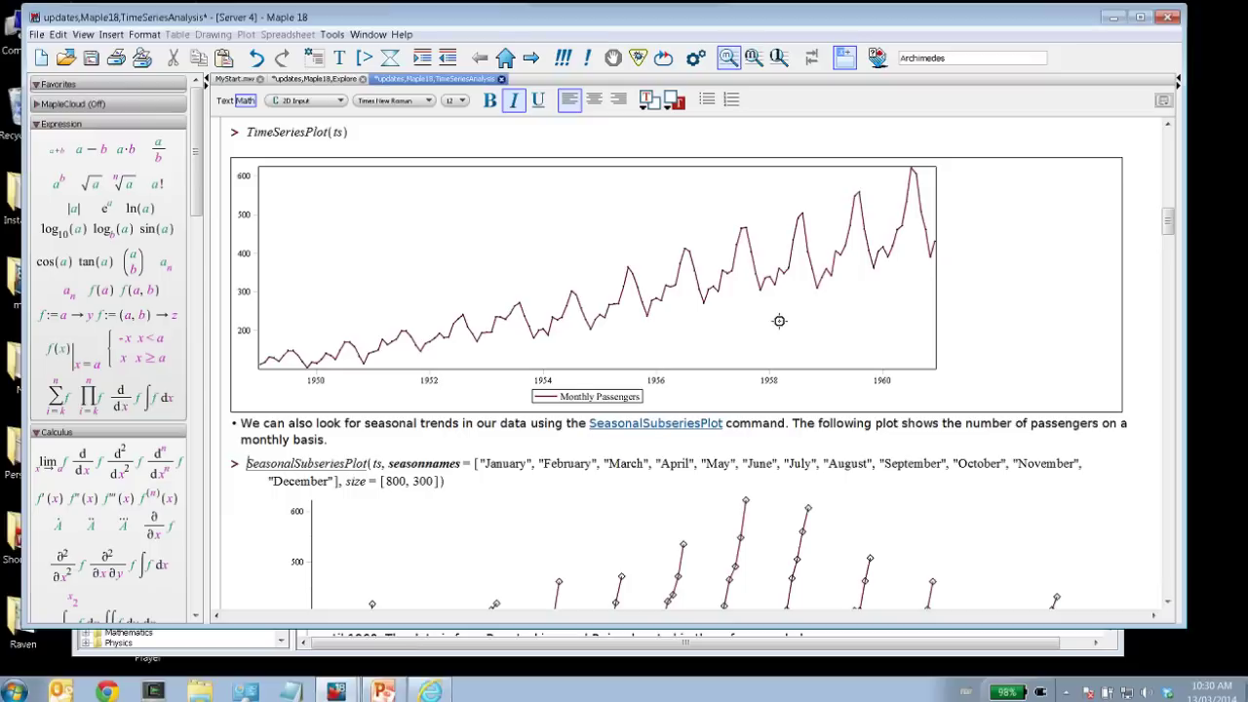
key("Return")
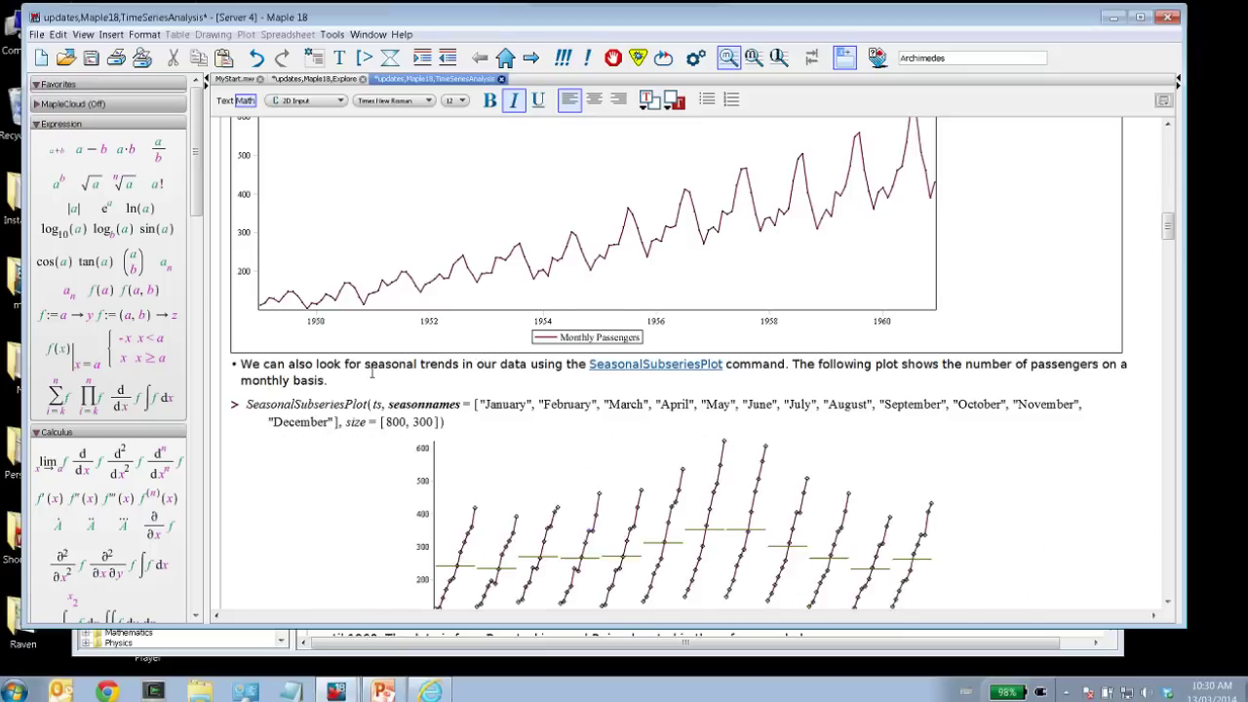
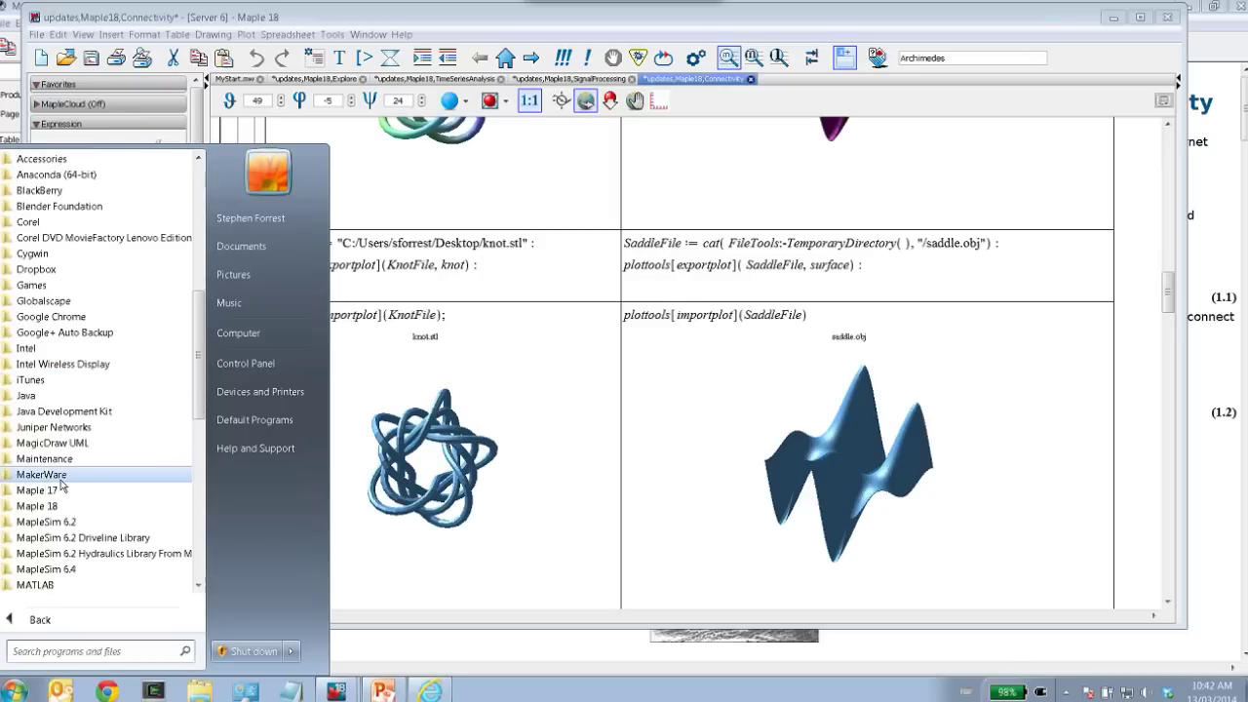
- Switch to MakerWare by launching it from the MakerWare program folder
scroll(61, 486, "down", 3)
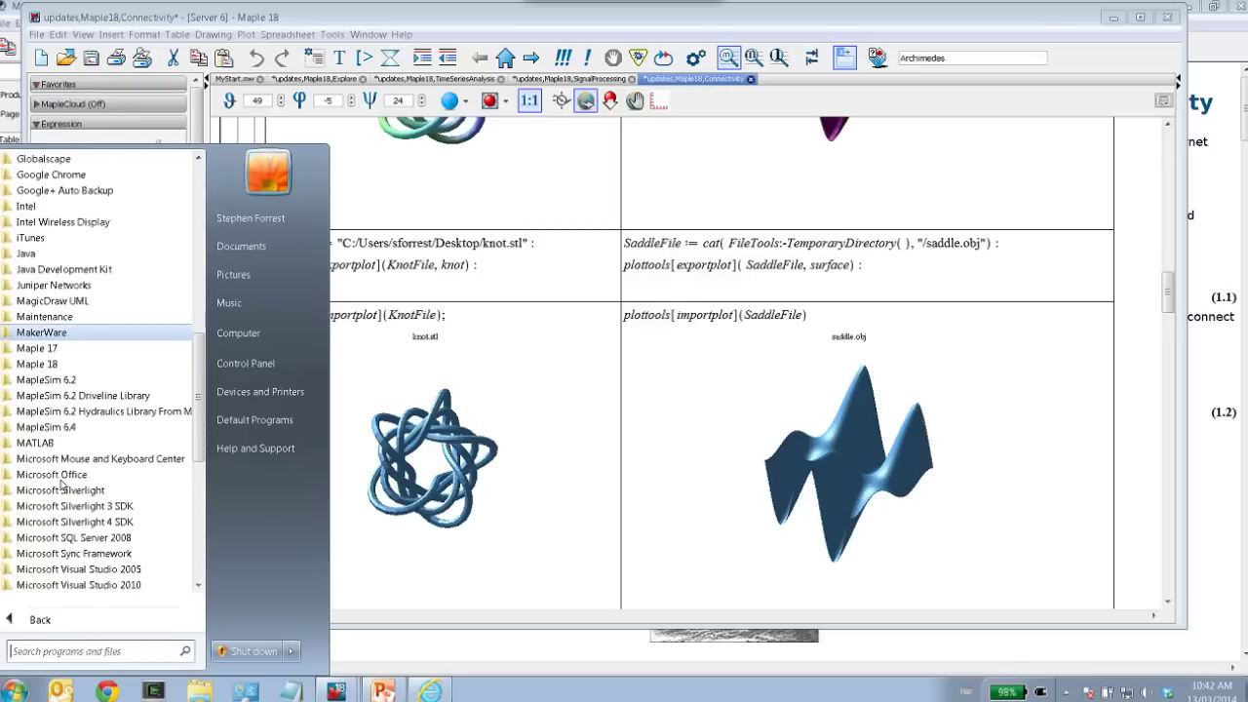
left_click(49, 332)
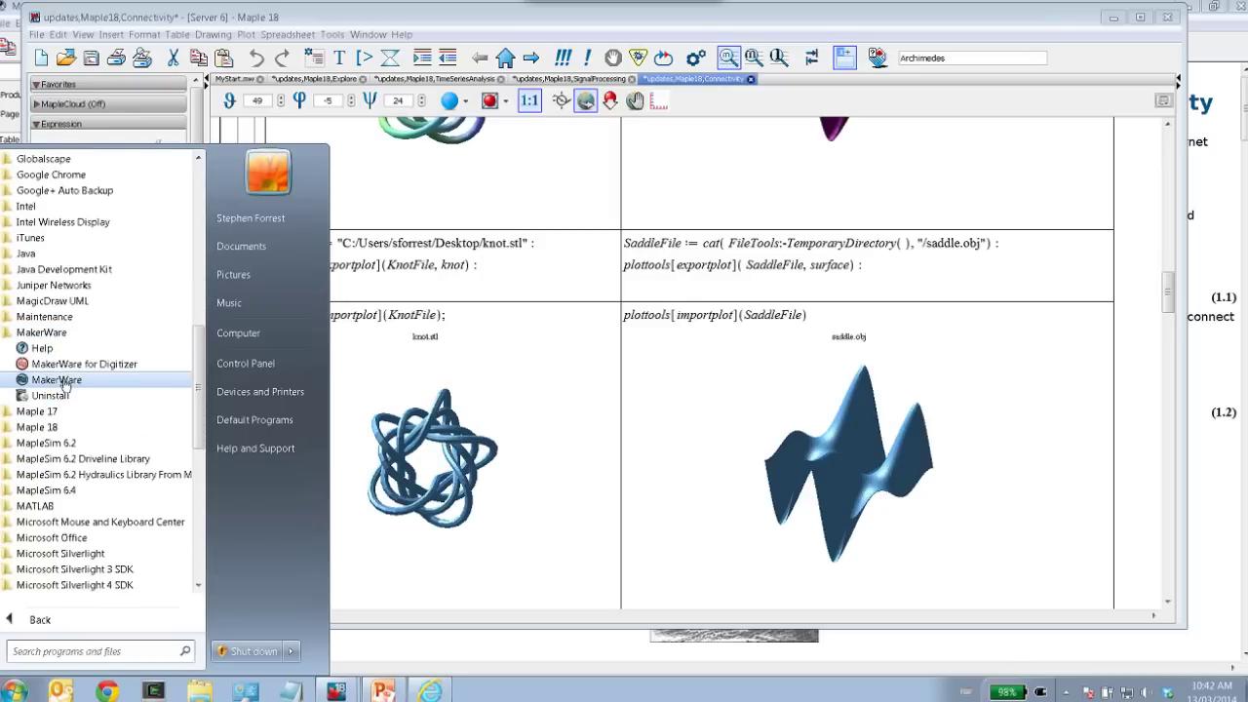
left_click(61, 383)
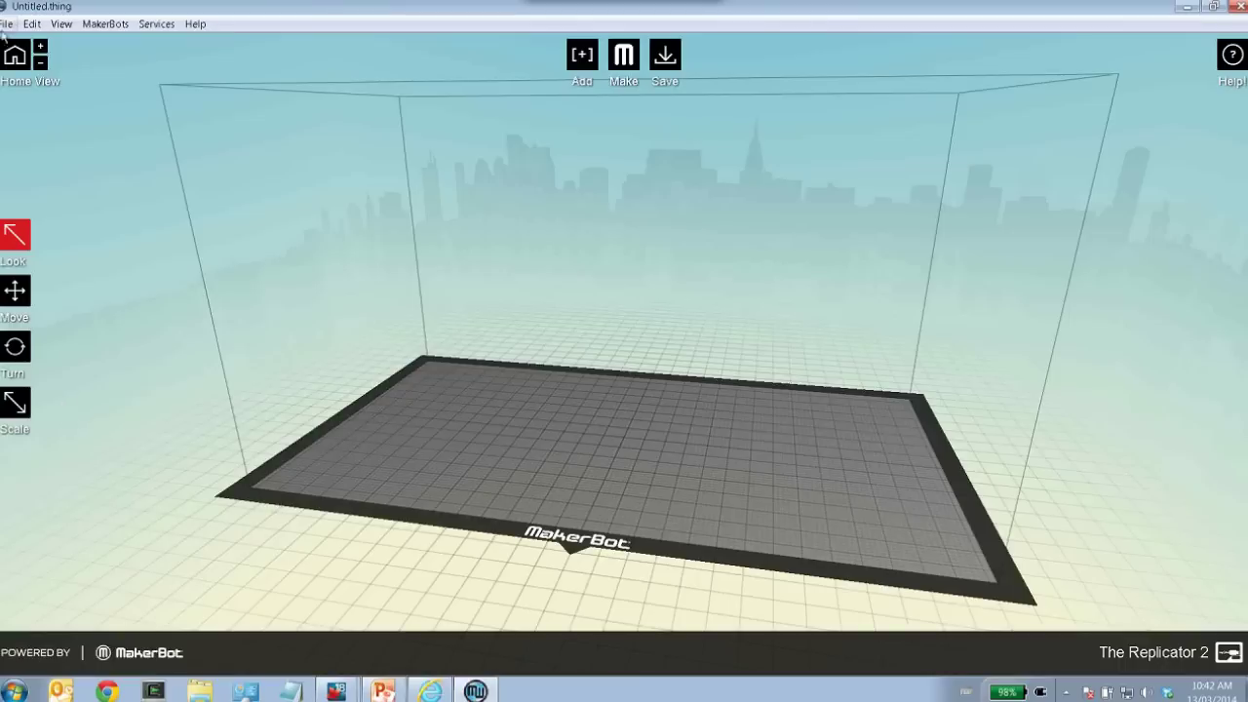
- Open knot.stl from the Desktop, rescaling the object to millimetres and moving it onto the platform
left_click(7, 24)
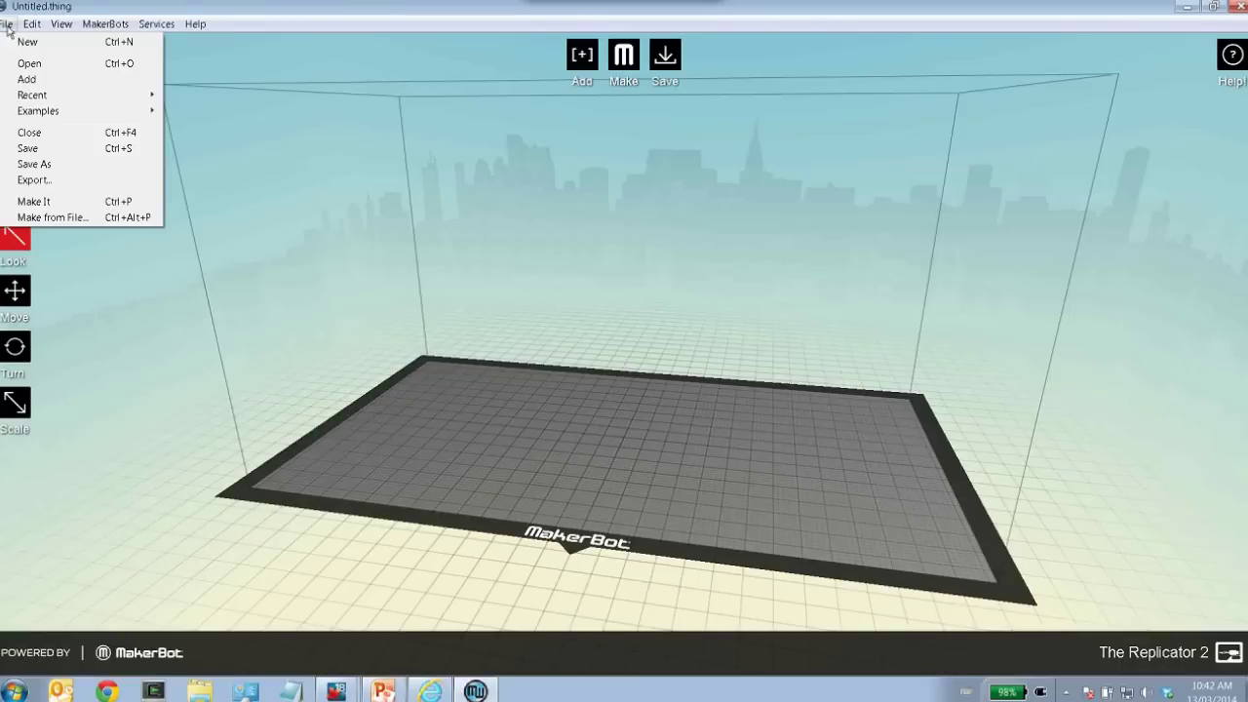
left_click(43, 64)
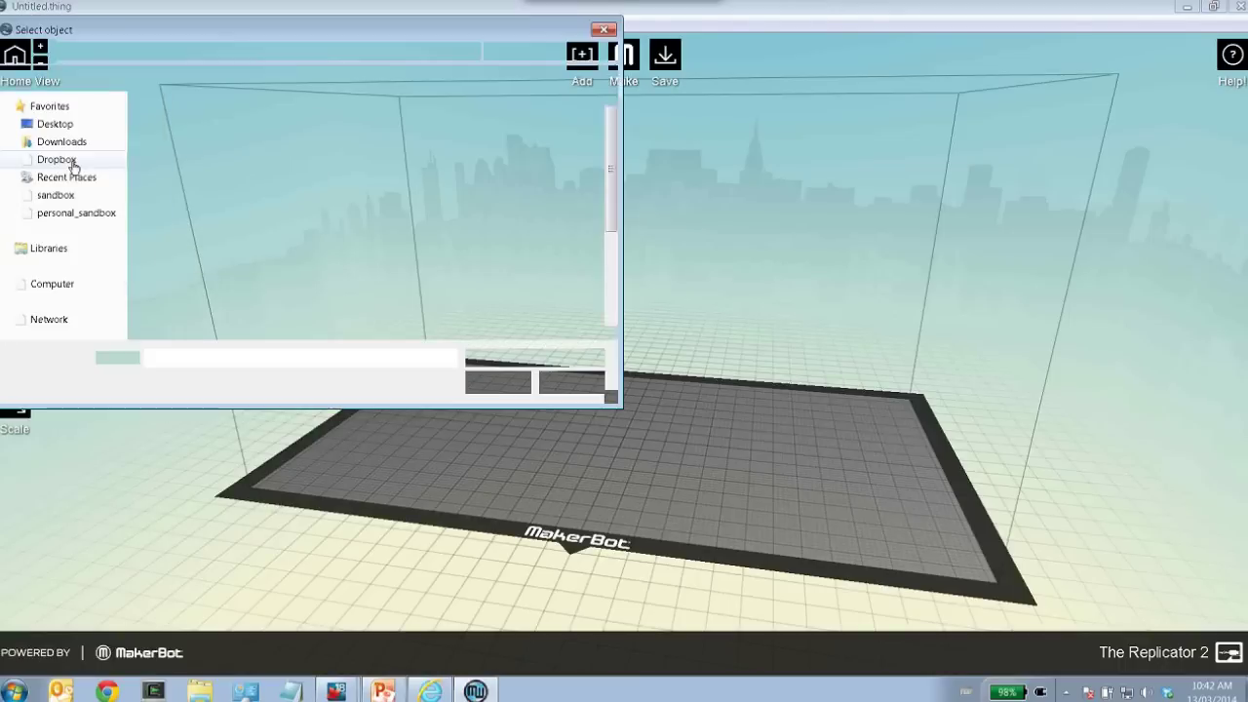
scroll(458, 243, "down", 3)
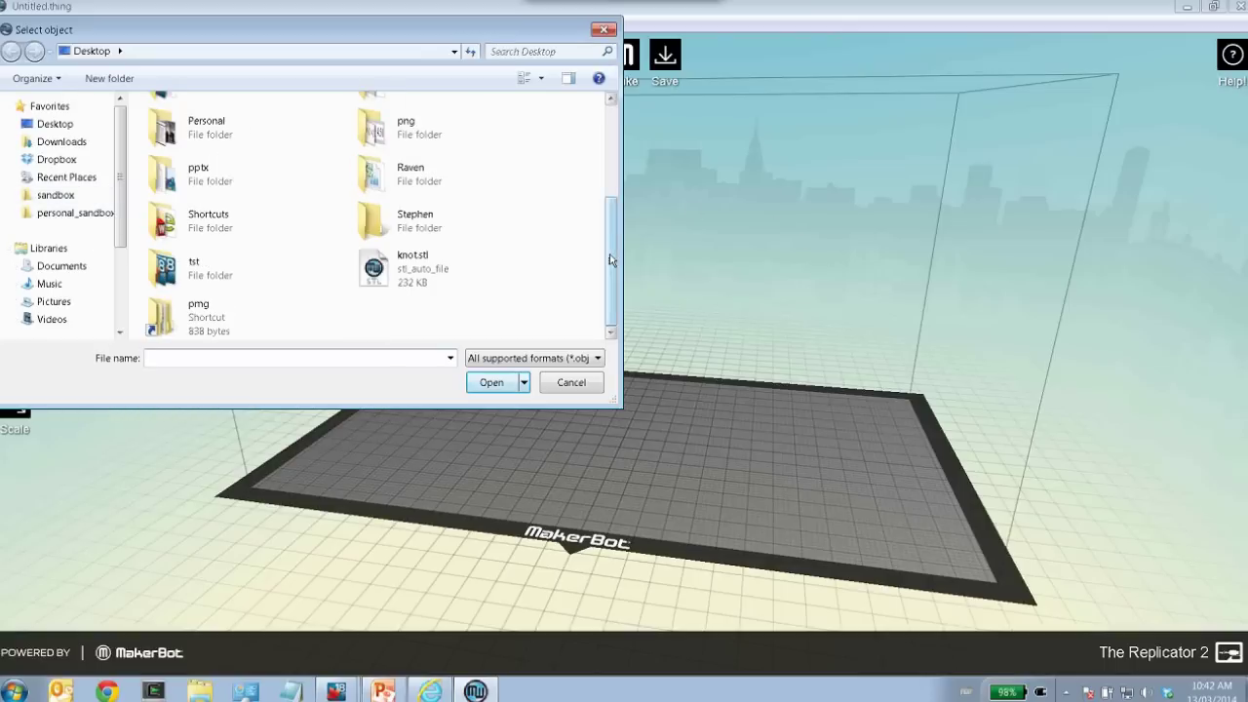
left_click(444, 274)
double_click(443, 274)
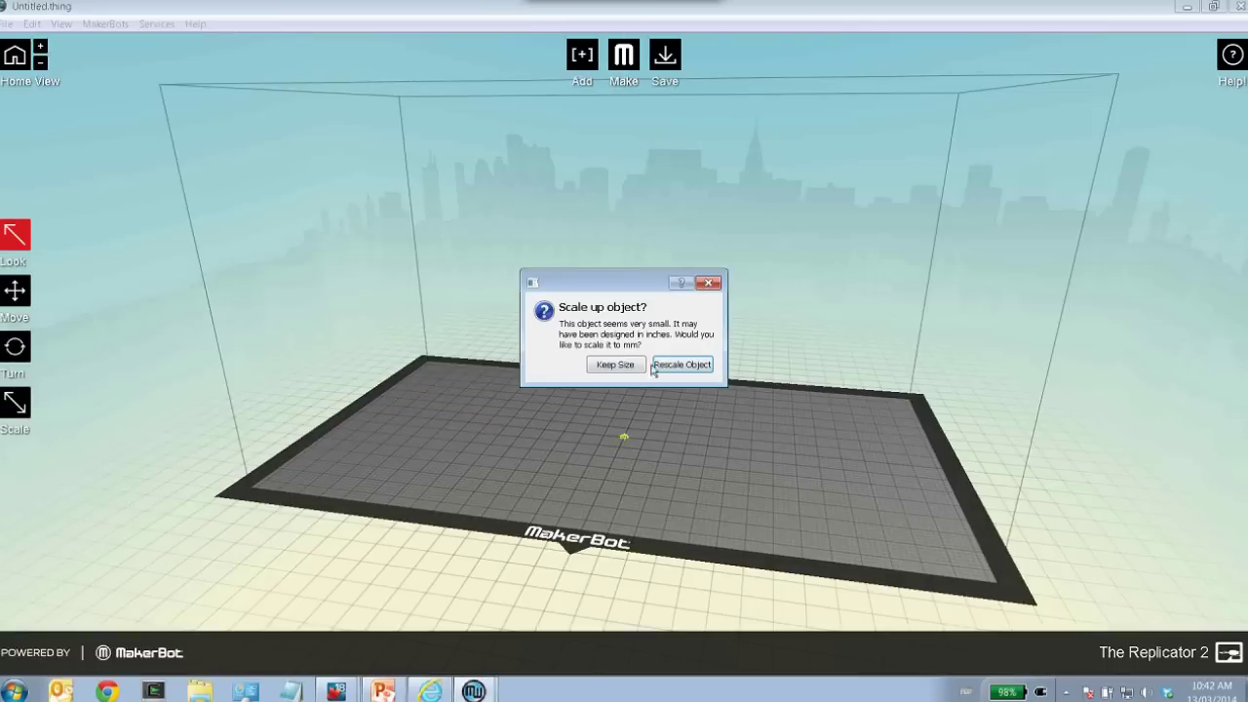
left_click(682, 365)
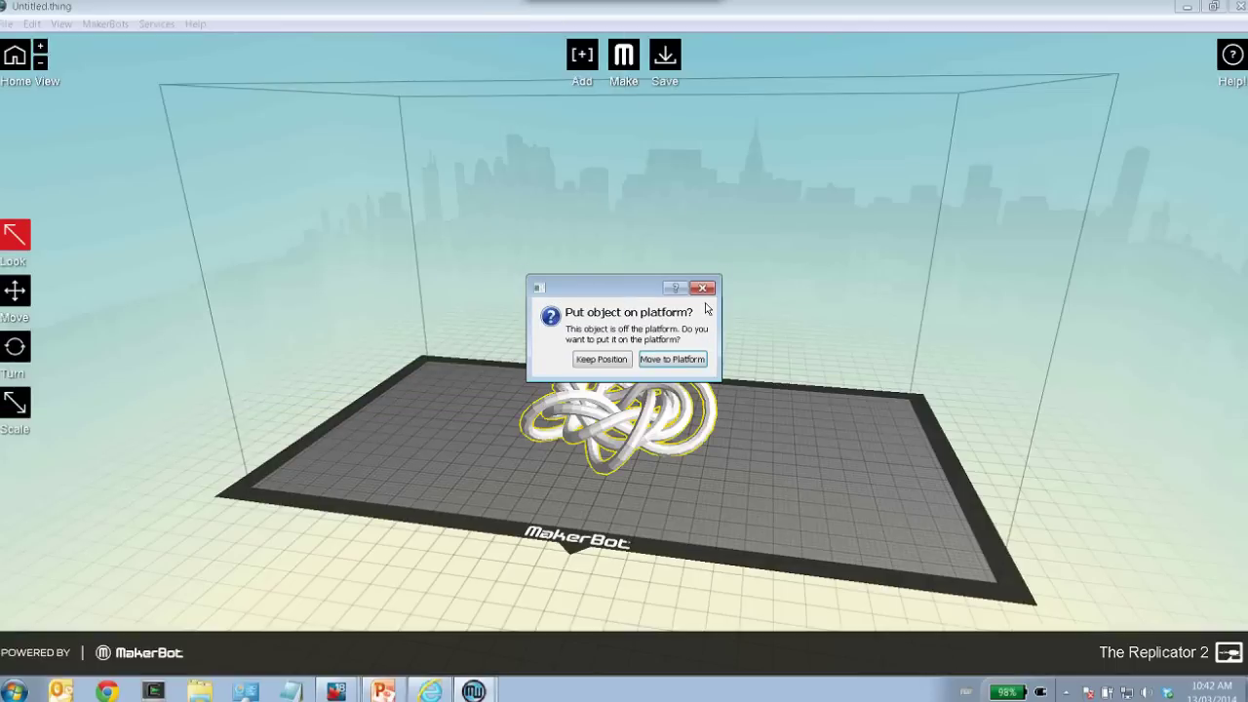
left_click(667, 361)
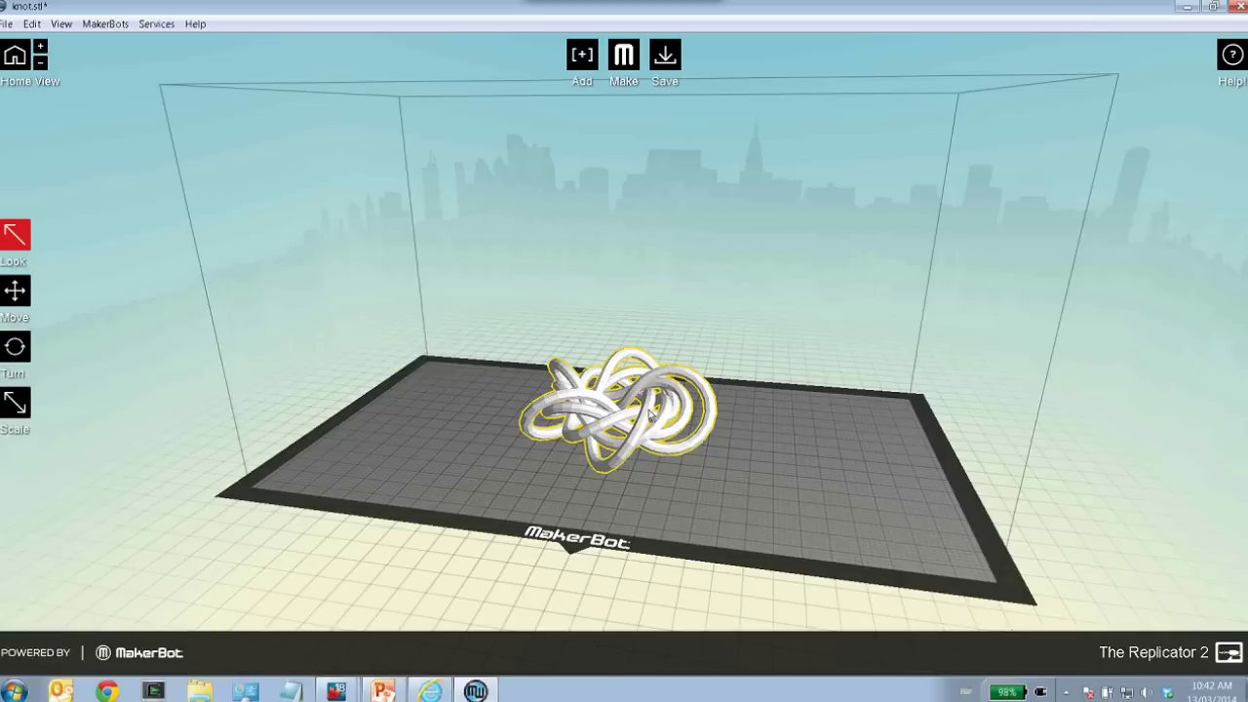
- Scale up the knot on the build platform and turn it slightly
left_click(15, 402)
mouse_move(662, 426)
left_mouse_down()
mouse_move(656, 292)
mouse_move(662, 426)
left_mouse_up()
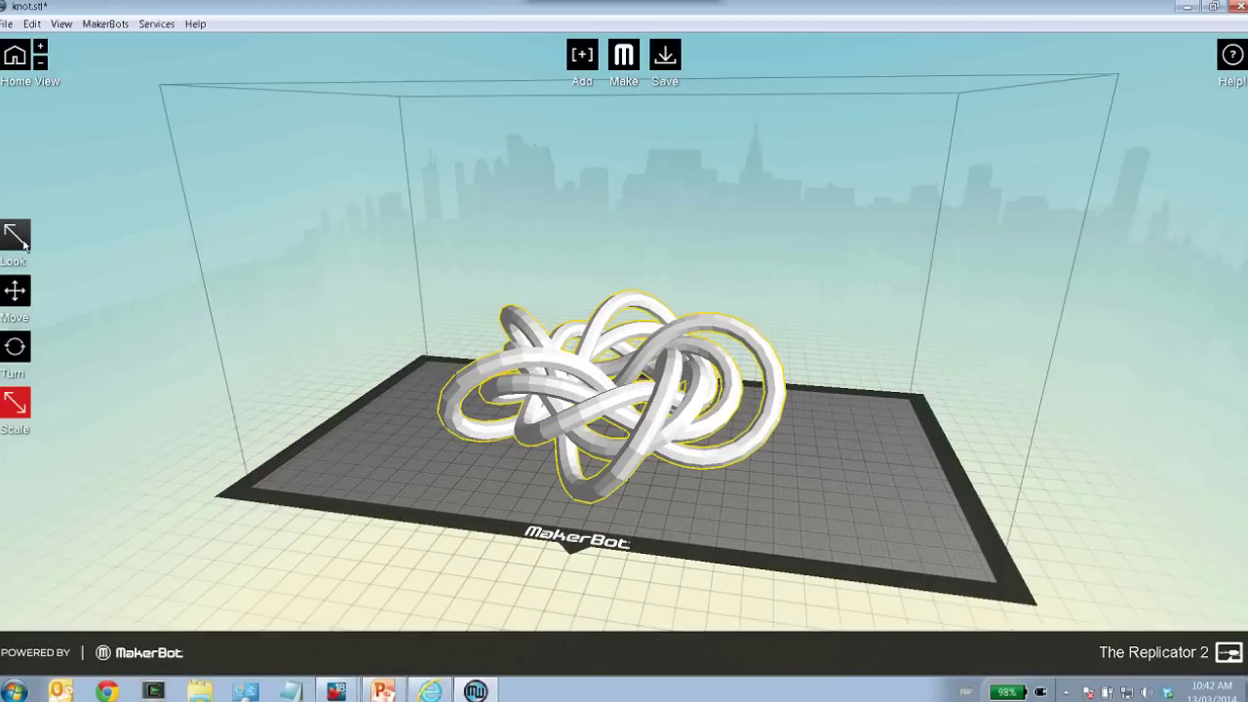
left_click(19, 358)
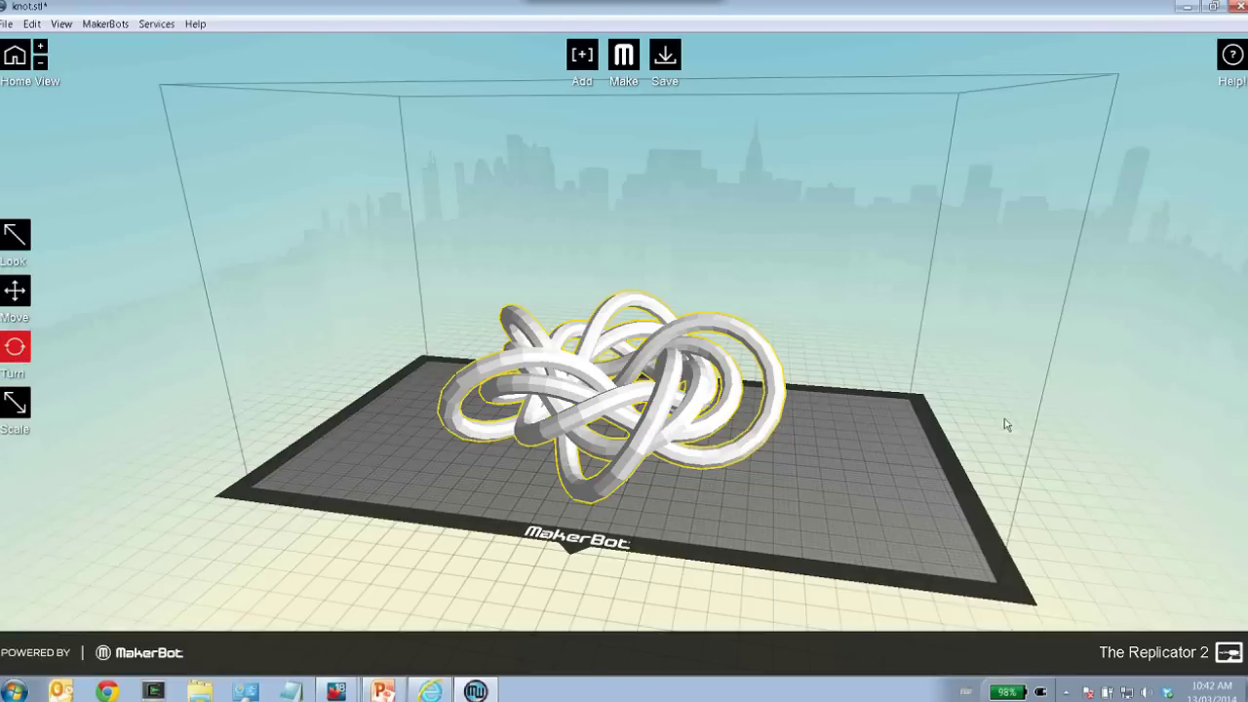
left_click_drag(1003, 423, 585, 493)
- Switch back to the Maple Connectivity worksheet and rotate the imported saddle.obj plot
left_click(1186, 5)
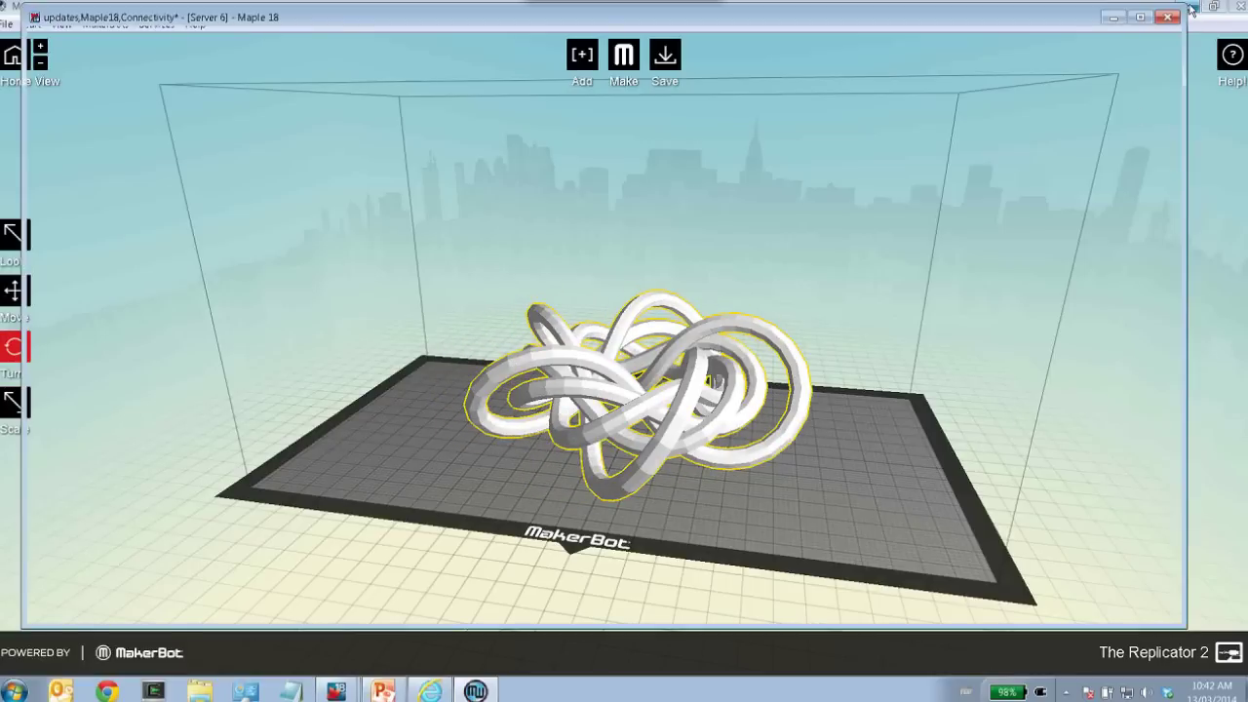
left_click_drag(827, 433, 824, 515)
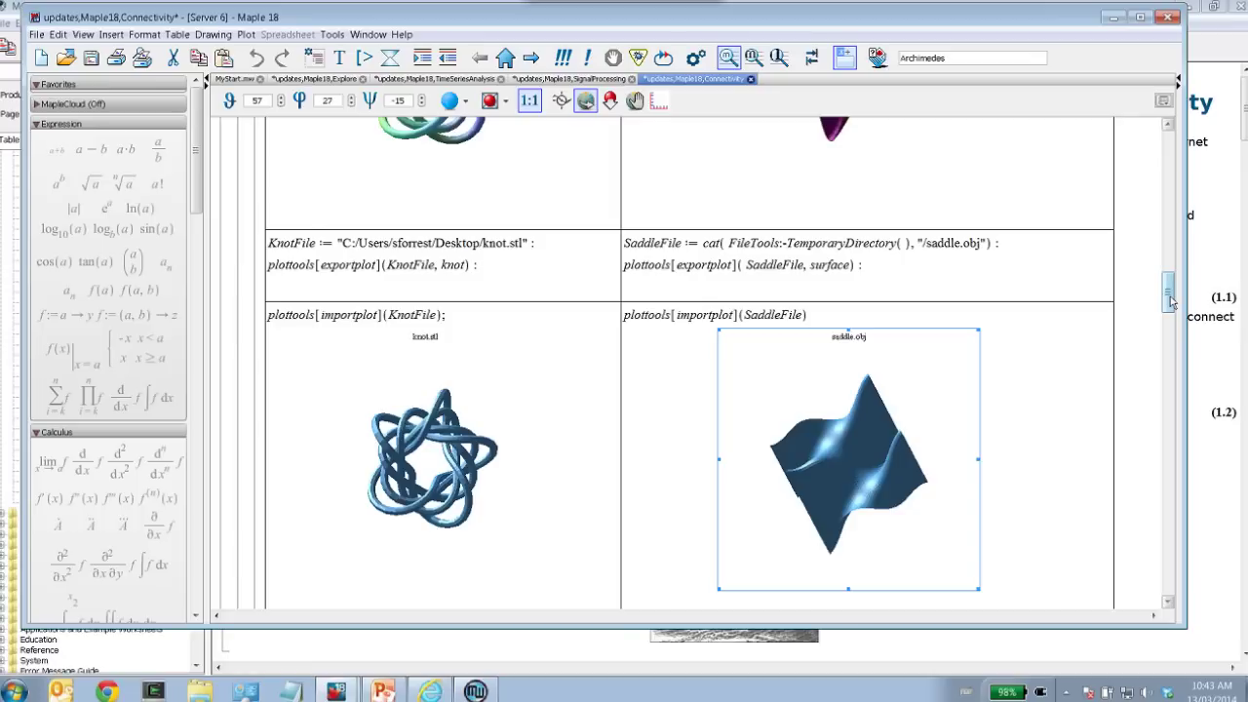
- Execute the ImportMatrix examples for the excel.csv file and the maple-timeline.dif.gz URL
left_click_drag(1170, 302, 1187, 340)
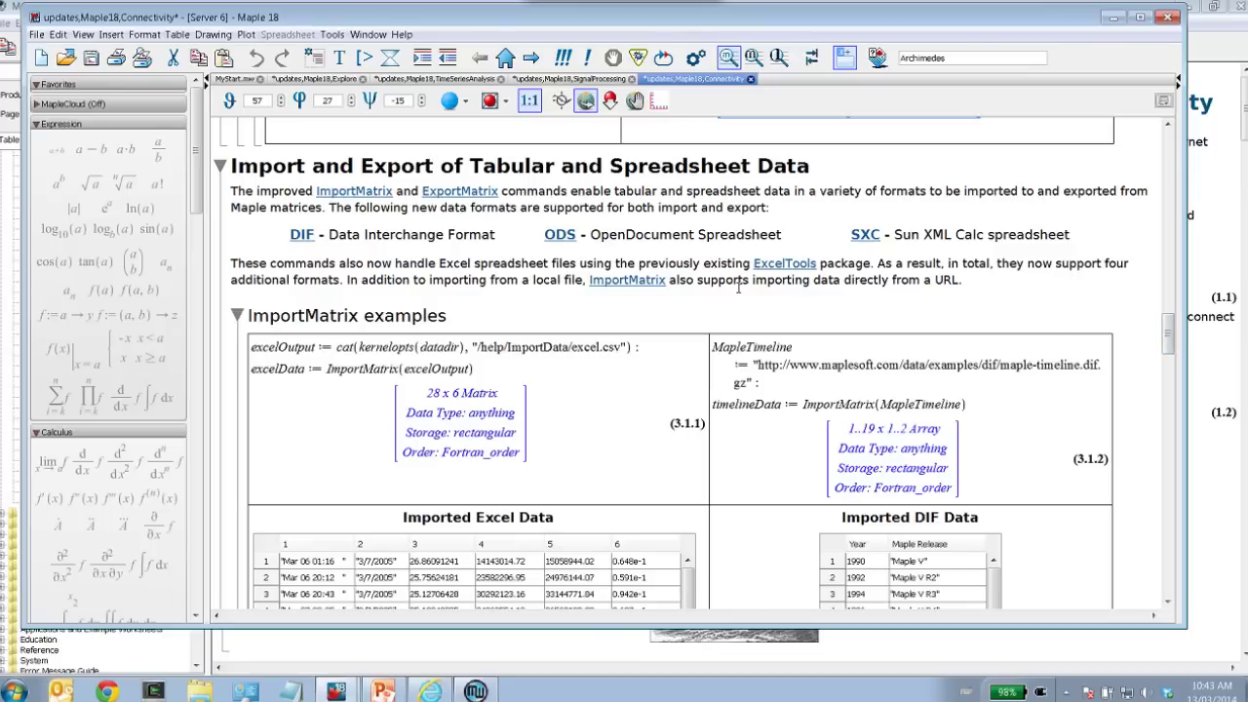
scroll(738, 285, "down", 2)
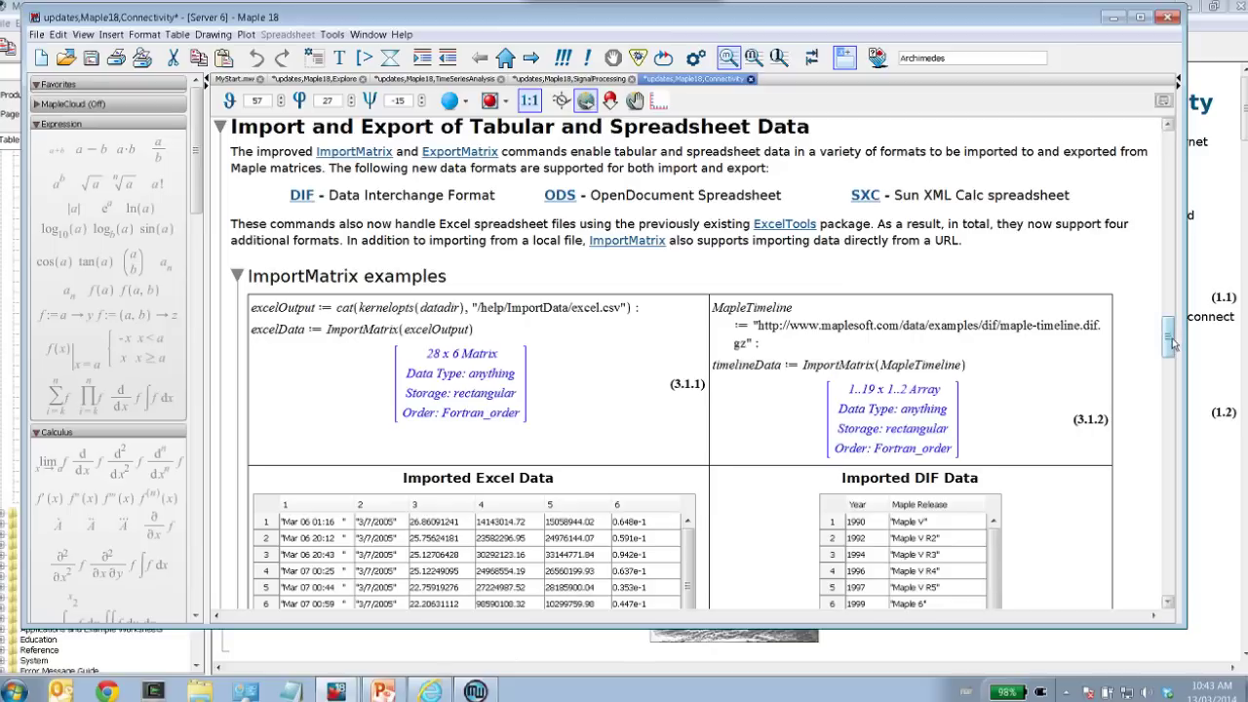
scroll(1178, 360, "down", 2)
scroll(1178, 360, "down", 3)
scroll(1178, 360, "up", 3)
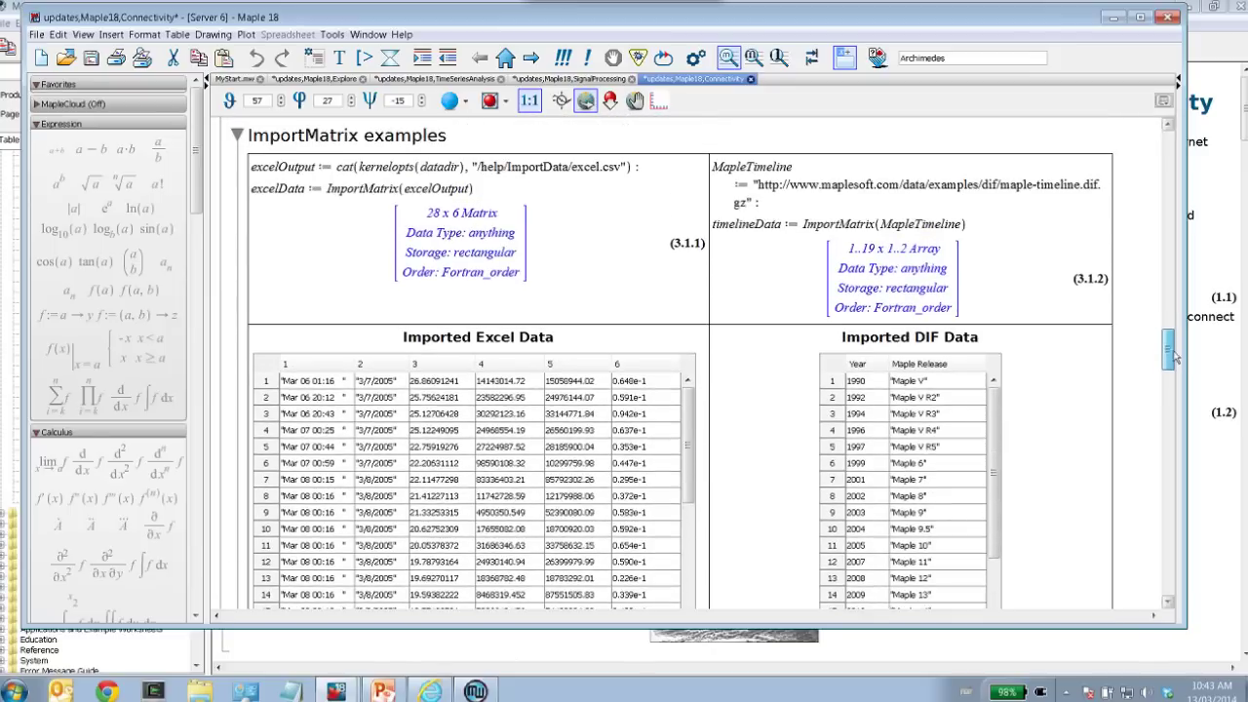
scroll(1175, 361, "down", 2)
scroll(1174, 360, "up", 2)
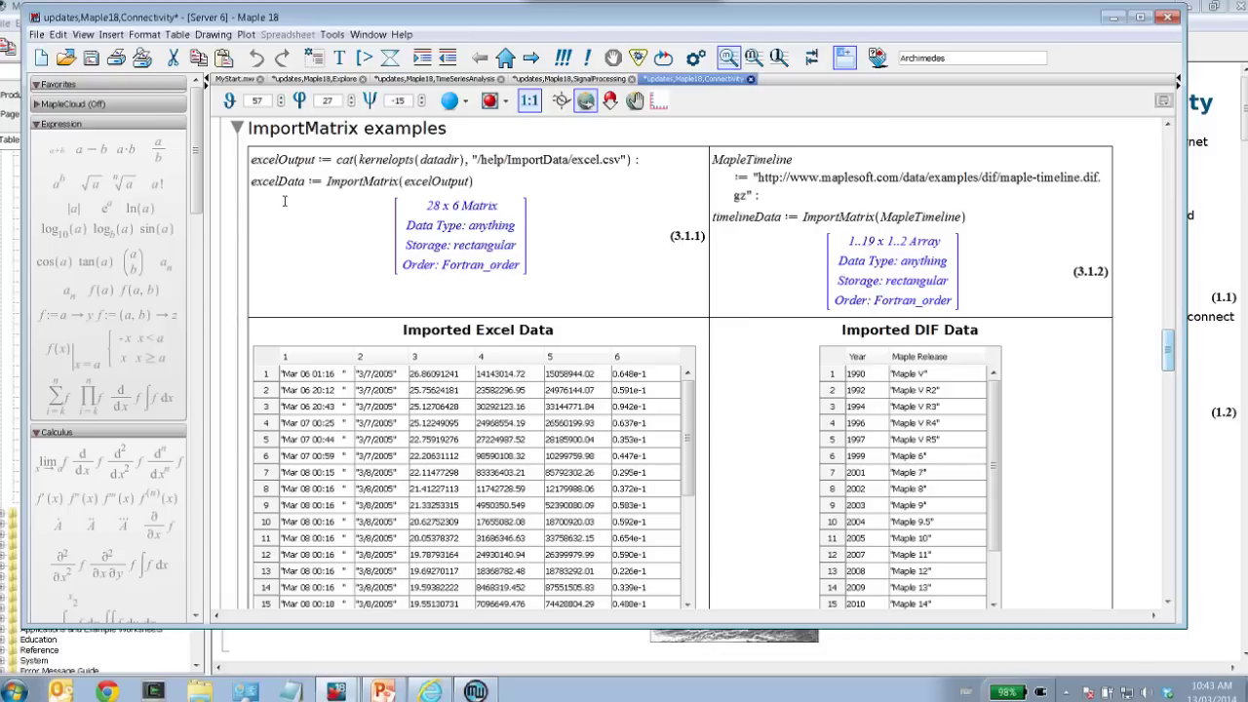
left_click(584, 267)
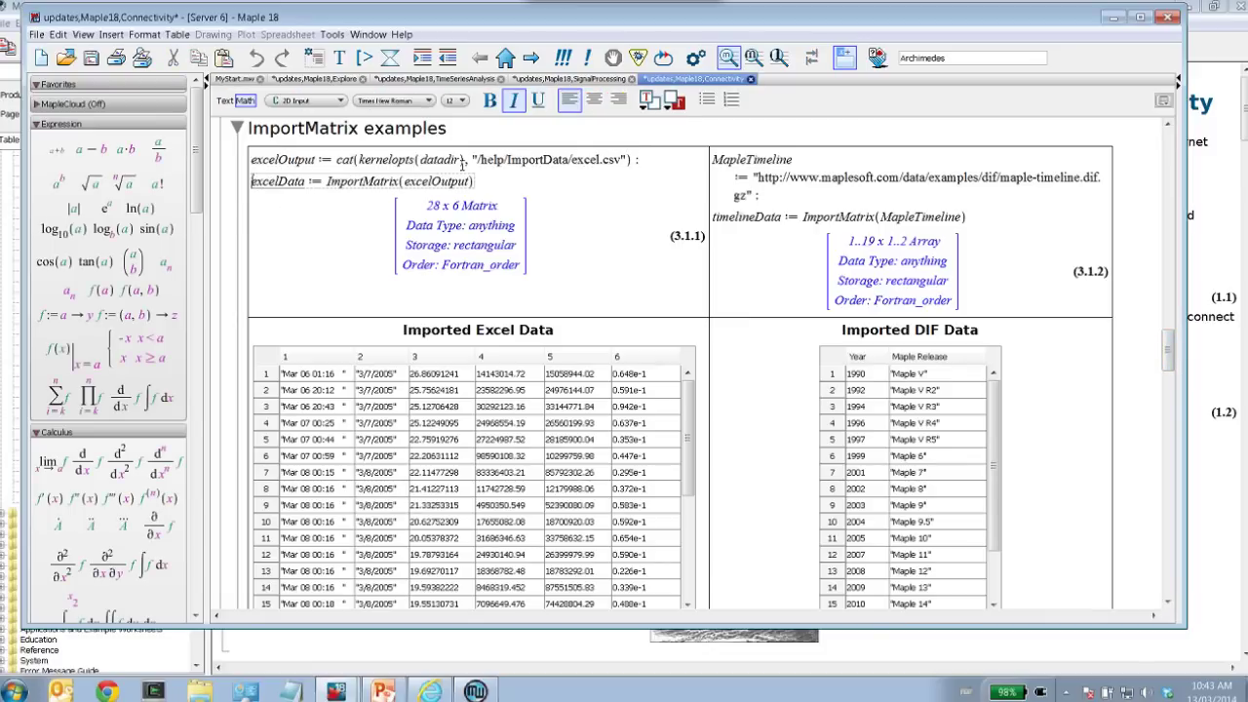
key("Return")
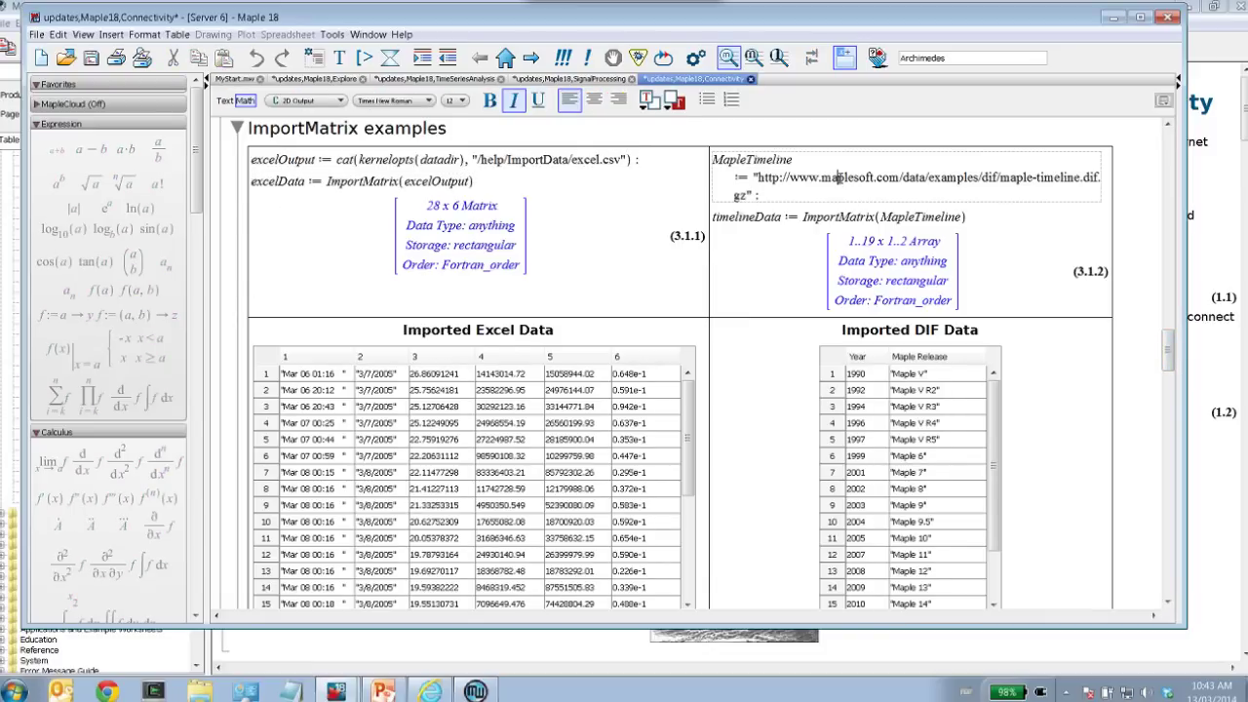
left_click(837, 179)
key("Return")
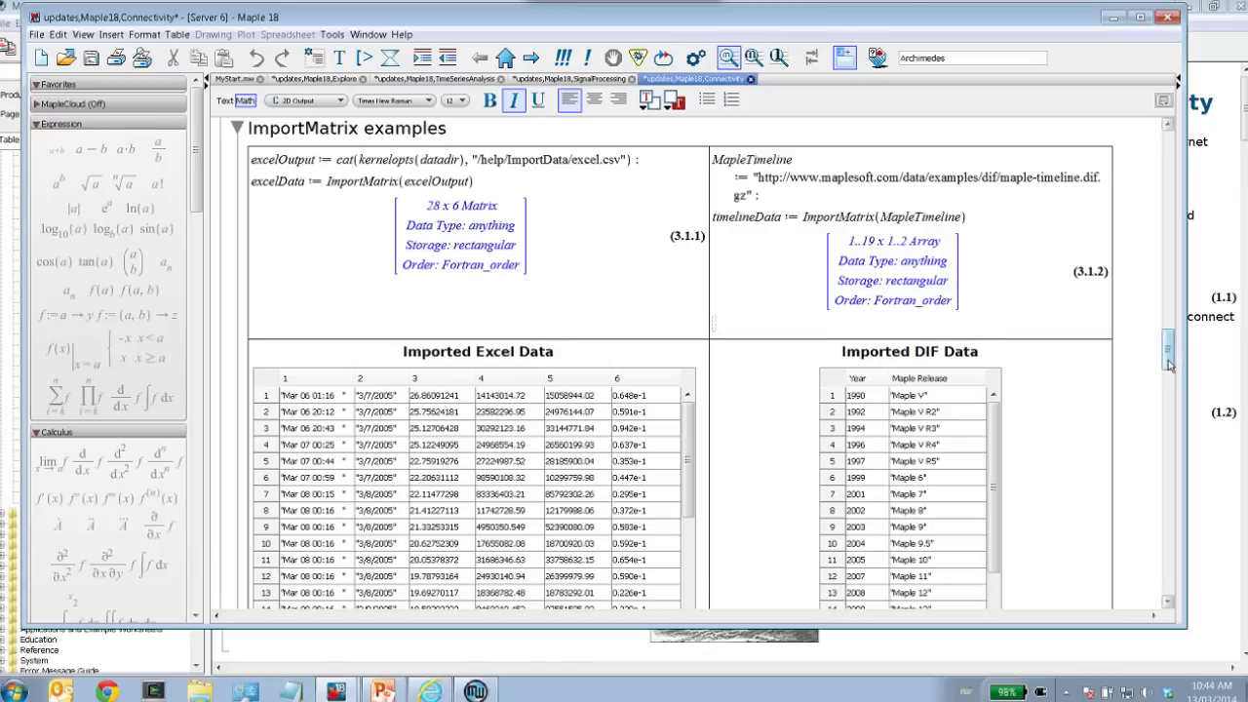
- Examine the SoccerBallGraph example and its LaTeX export command in the Export of Graphs to LaTeX section
left_click_drag(1169, 369, 1178, 480)
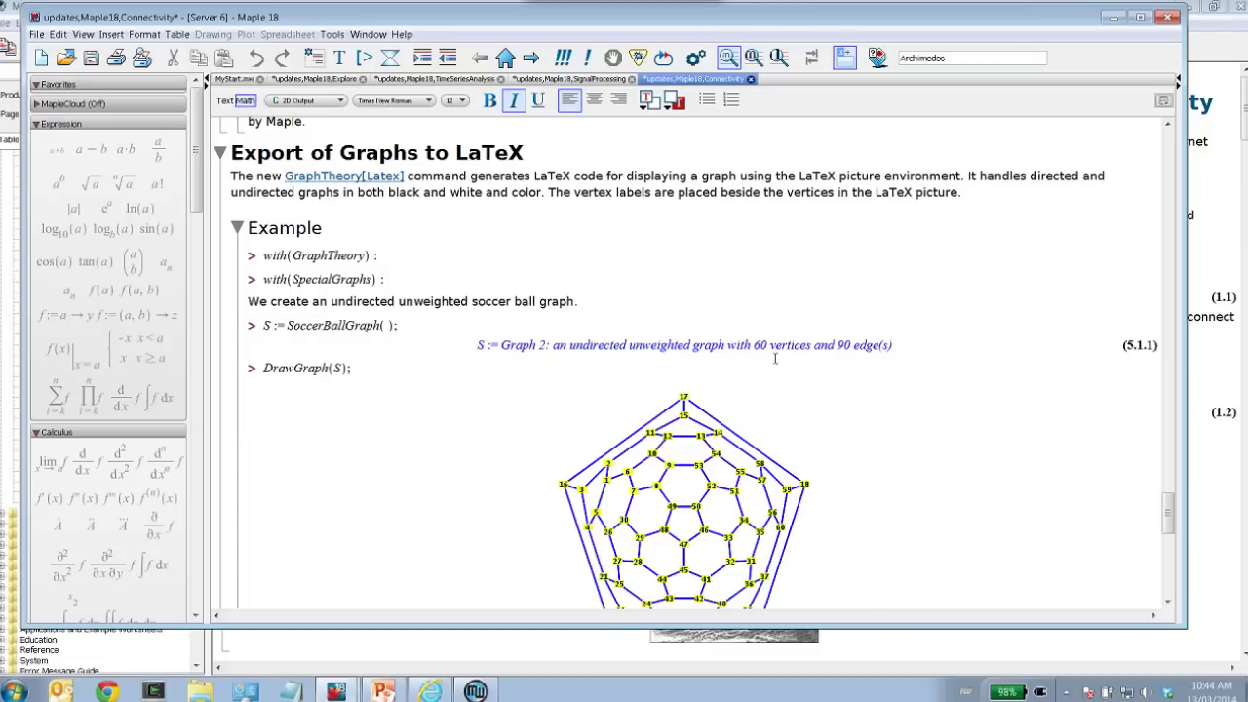
scroll(775, 358, "down", 2)
scroll(714, 389, "up", 2)
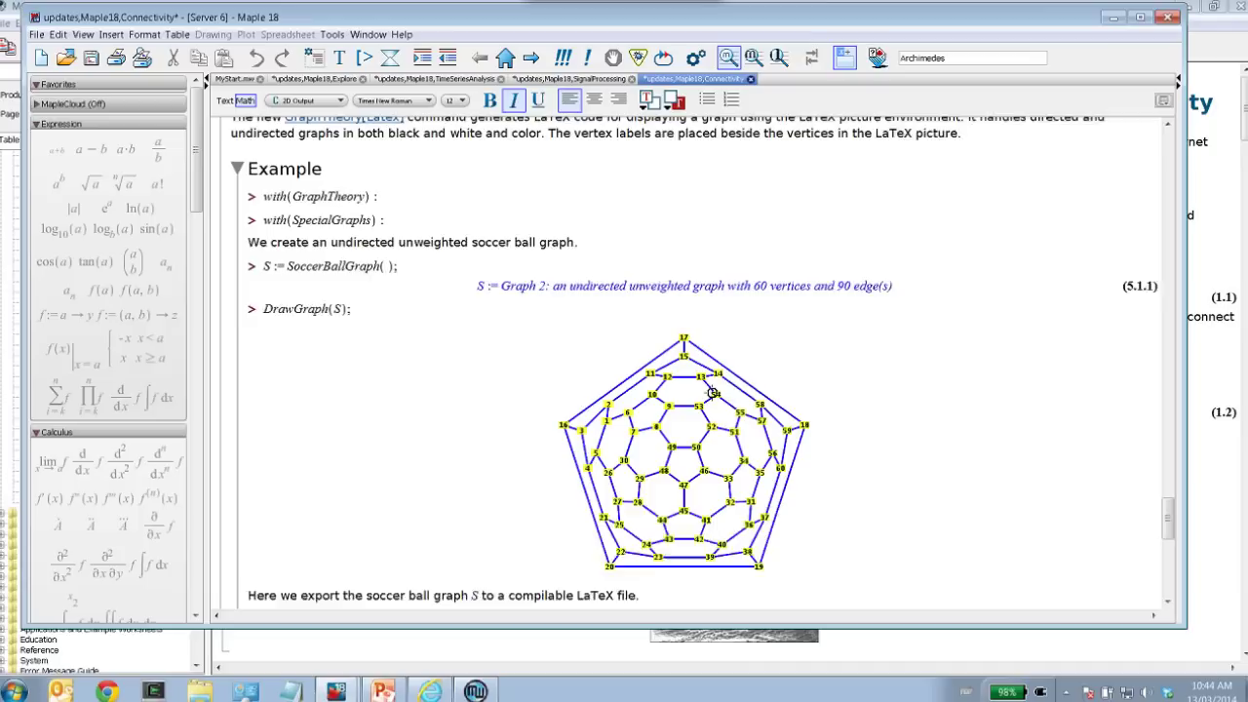
scroll(687, 429, "down", 4)
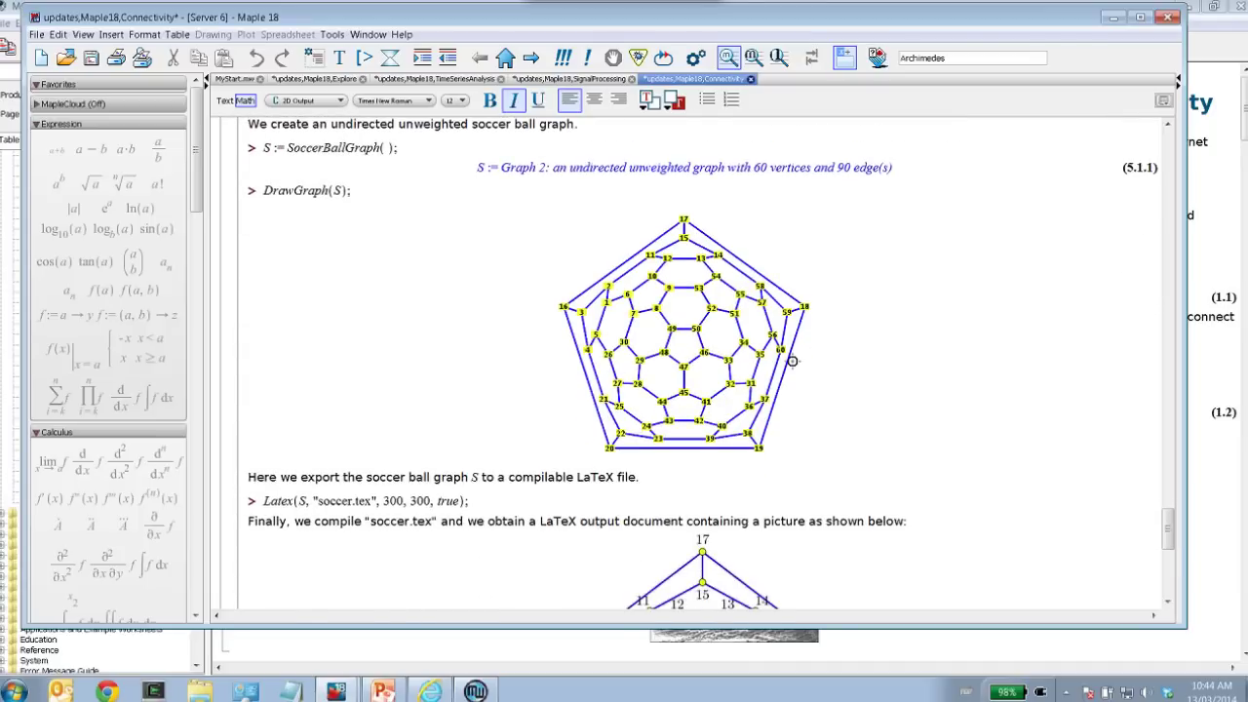
scroll(792, 360, "up", 2)
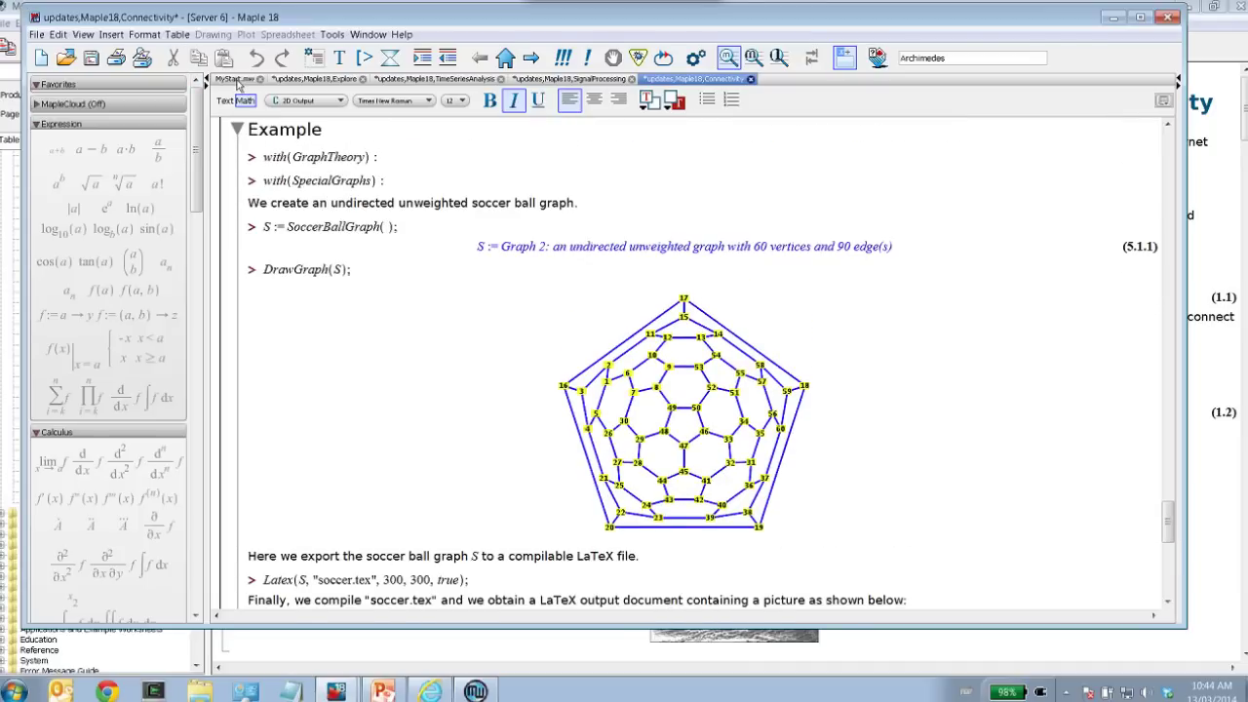
- Open the What's New overview from the start page and open its Custom Plot Shading page as a worksheet
left_click(308, 80)
left_click(504, 59)
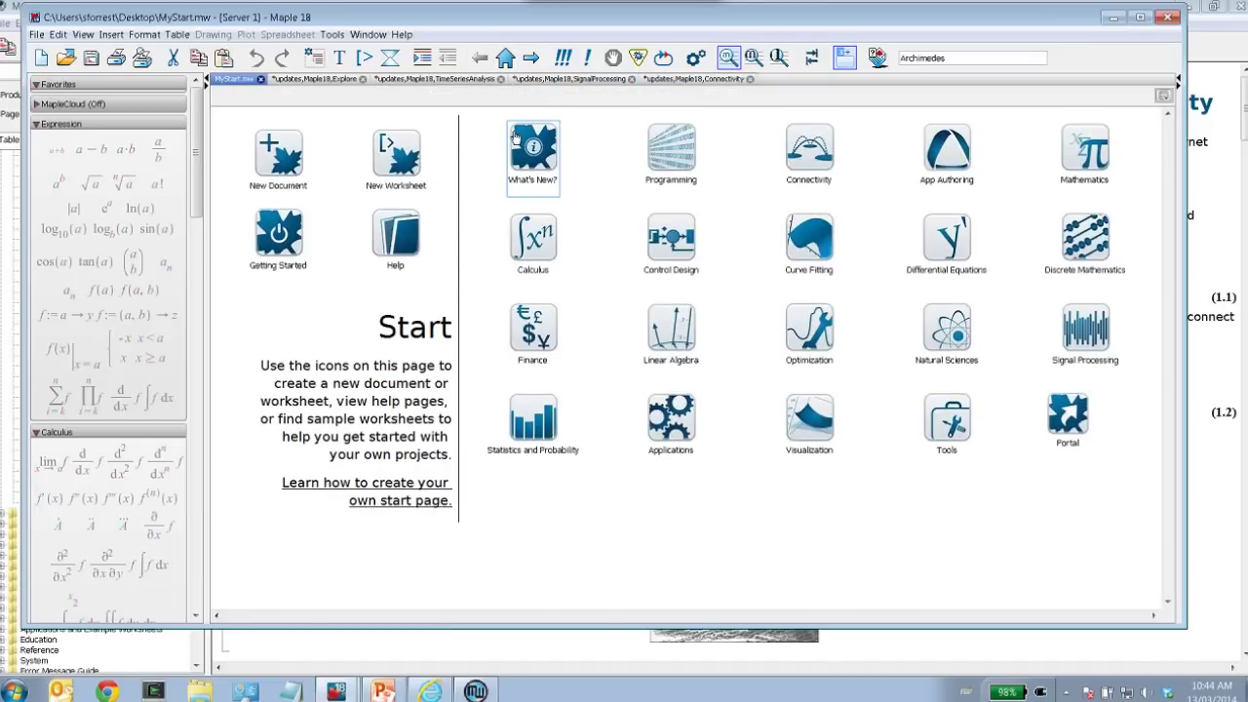
left_click(546, 158)
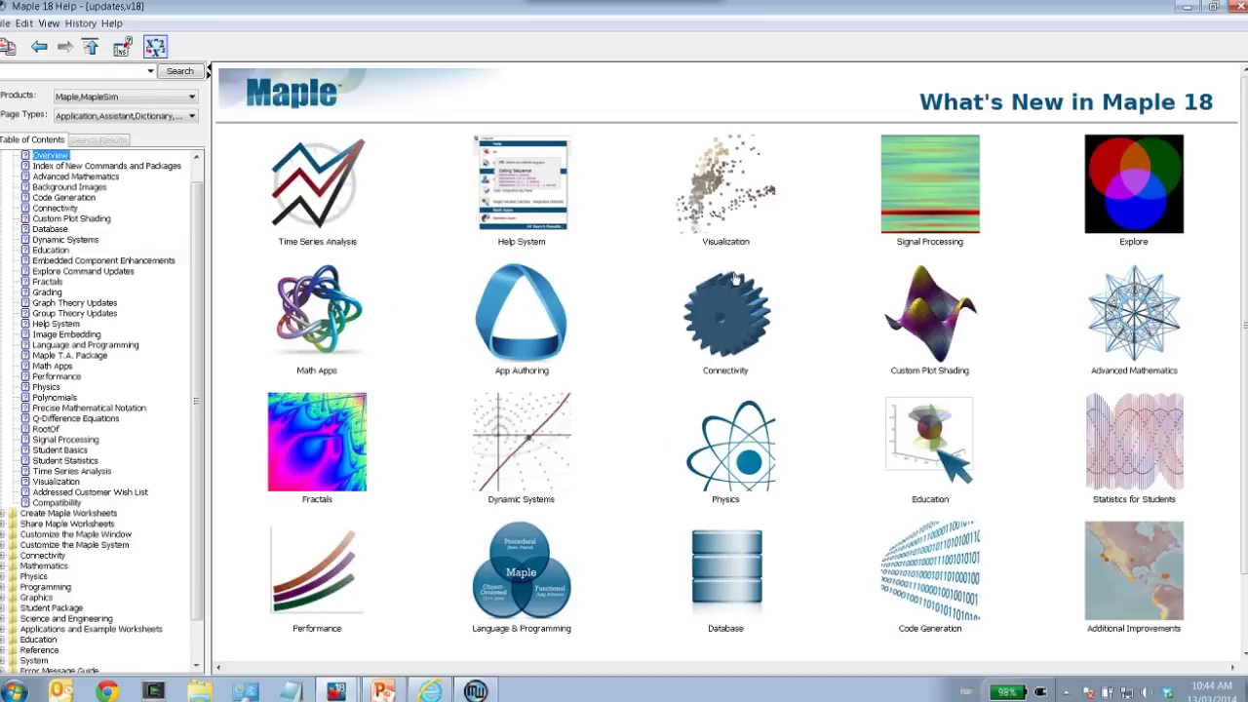
scroll(736, 280, "down", 3)
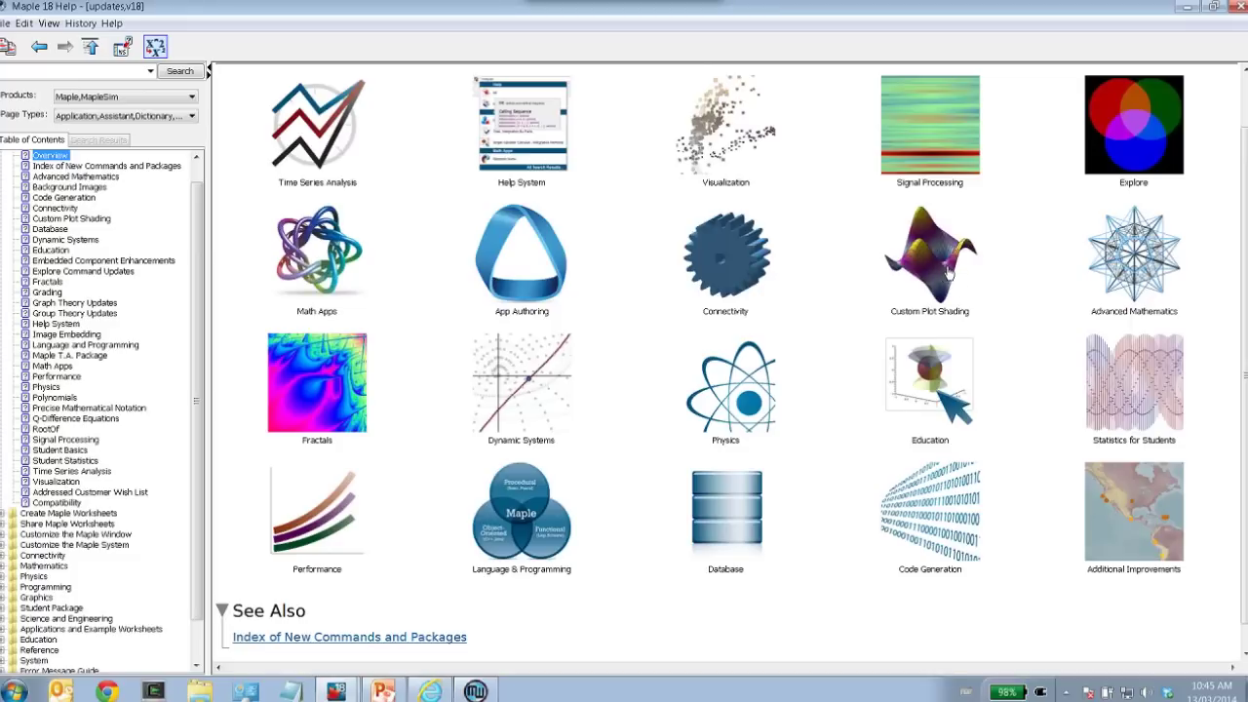
left_click(939, 270)
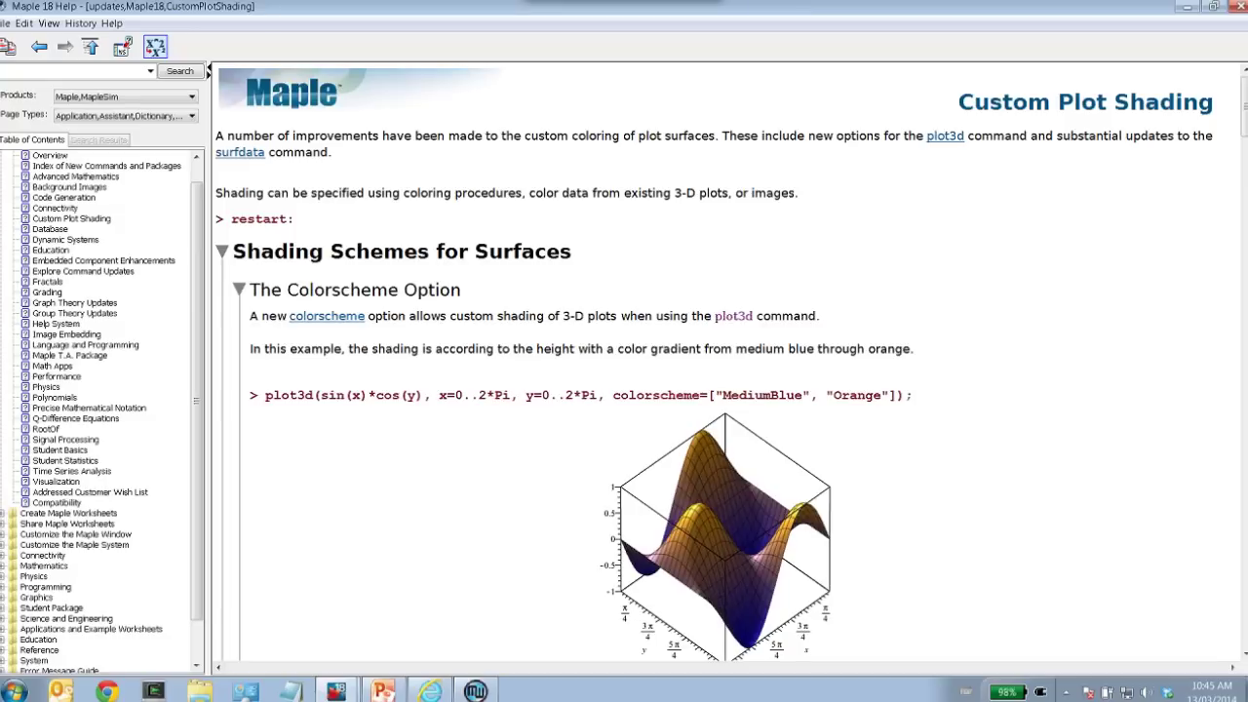
scroll(935, 367, "down", 2)
scroll(903, 366, "up", 2)
left_click(122, 47)
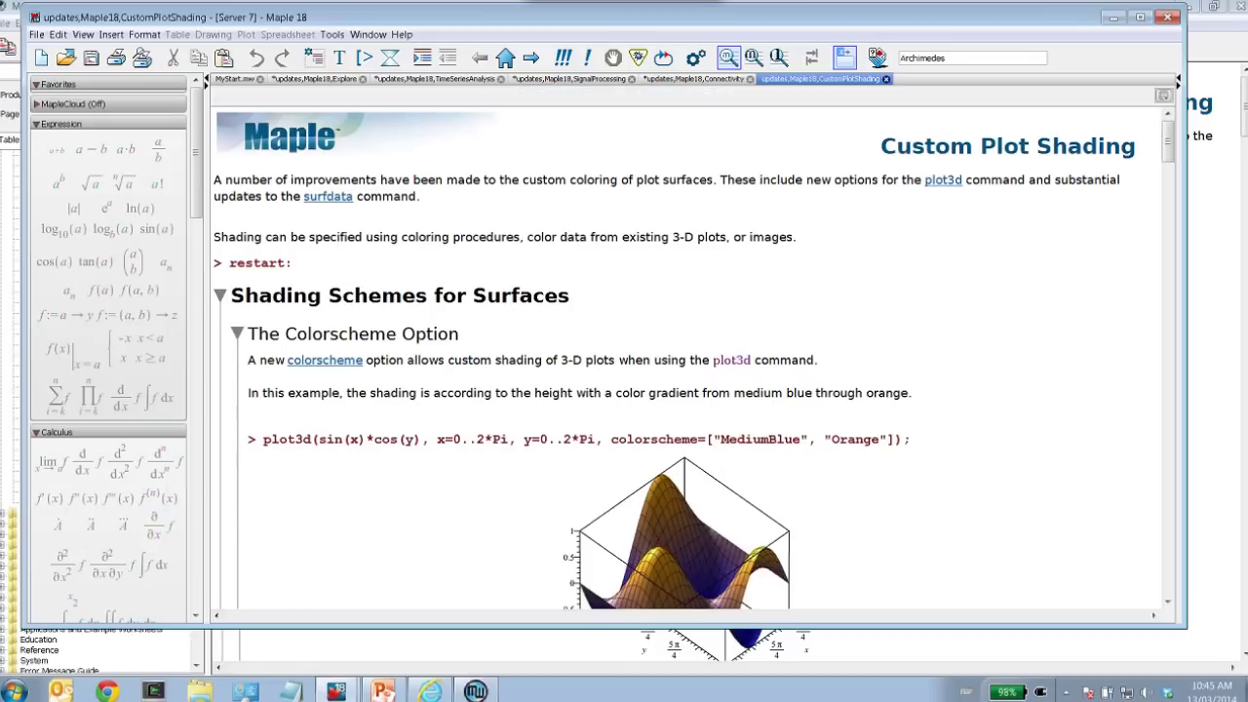
- Execute the plot3d example of sin(x)*cos(y) with the "MediumBlue" to "Orange" colorscheme
scroll(468, 234, "down", 3)
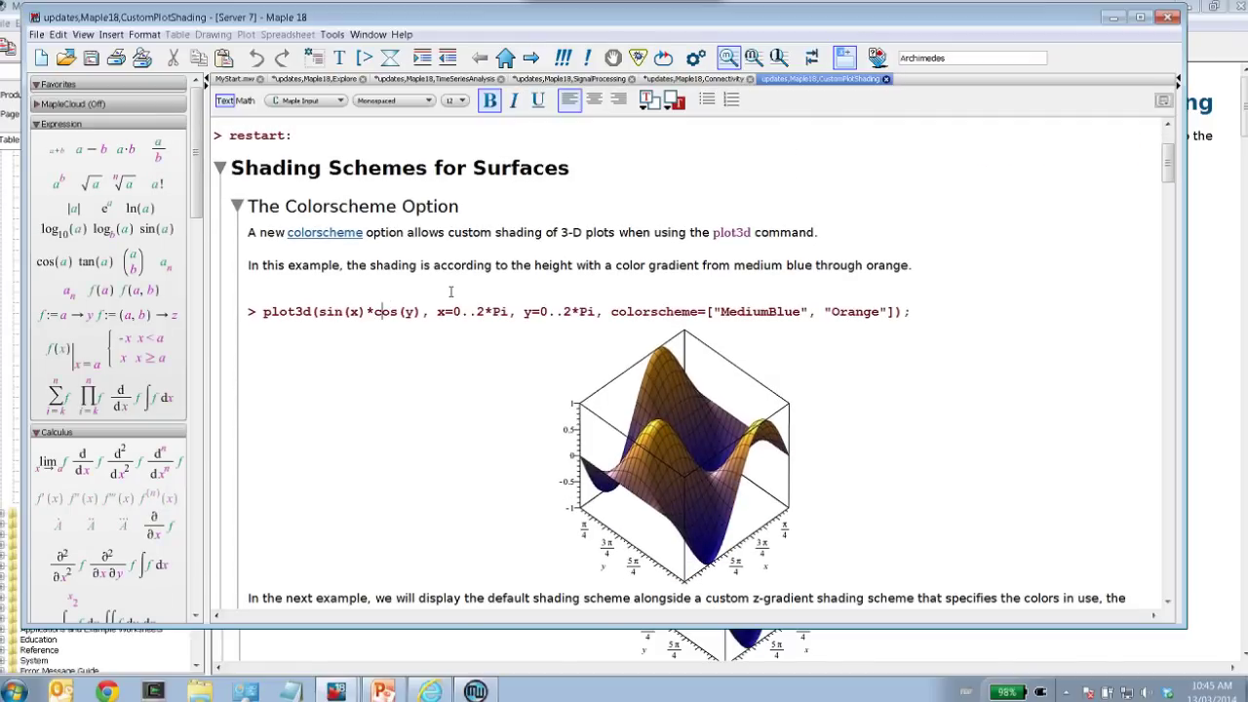
key("Up")
key("Down")
key("Down")
key("Return")
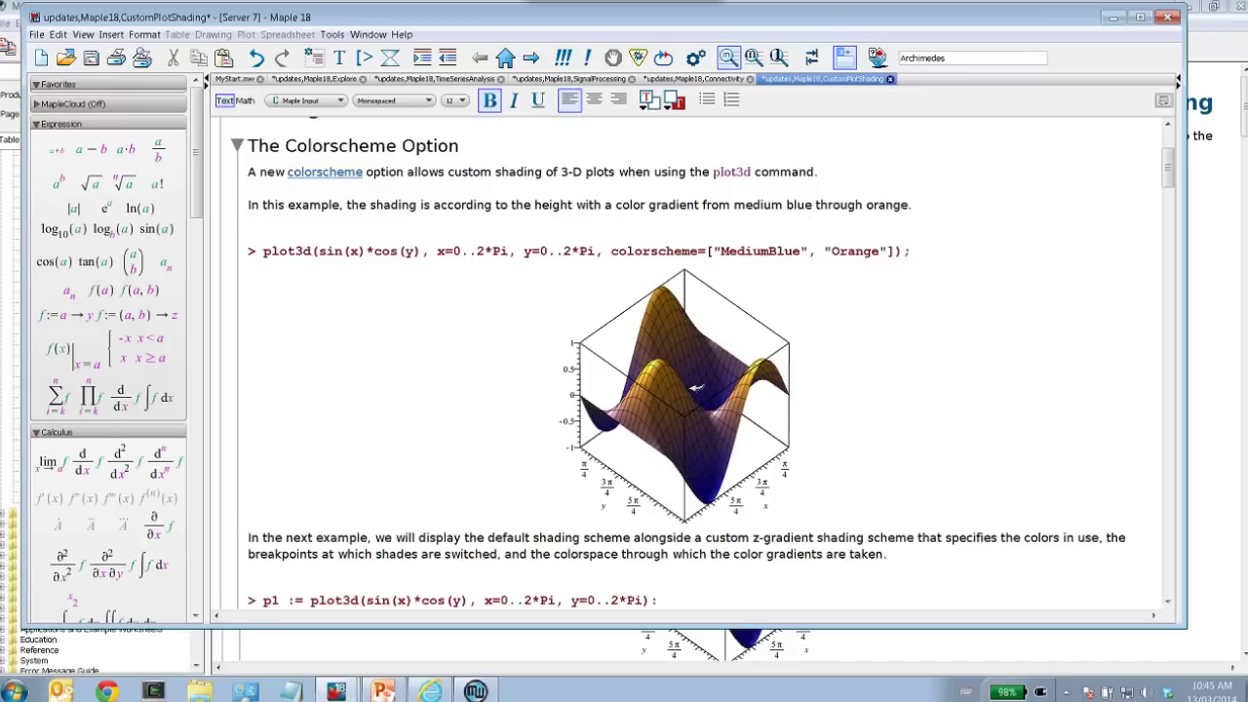
- Look through the remaining colorscheme examples: the zgradient comparison, the densityplot and the pointplot3d
scroll(697, 389, "down", 1)
scroll(697, 395, "down", 5)
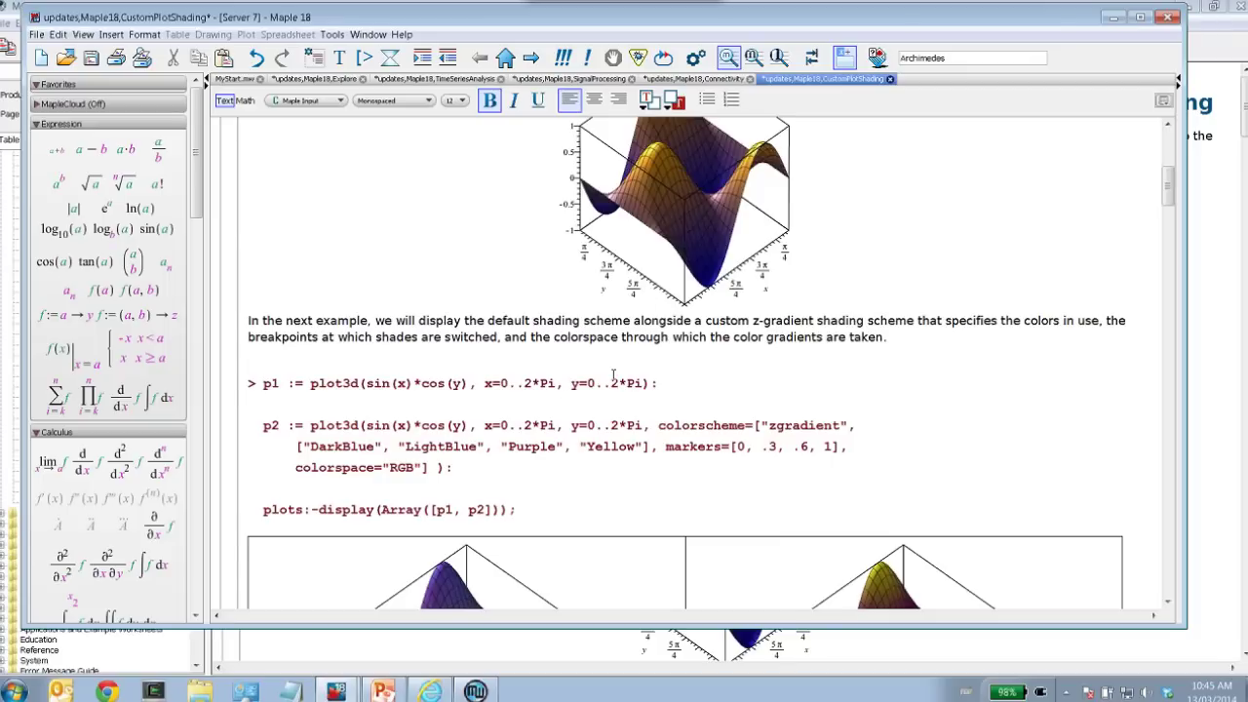
scroll(613, 375, "down", 3)
scroll(332, 283, "down", 2)
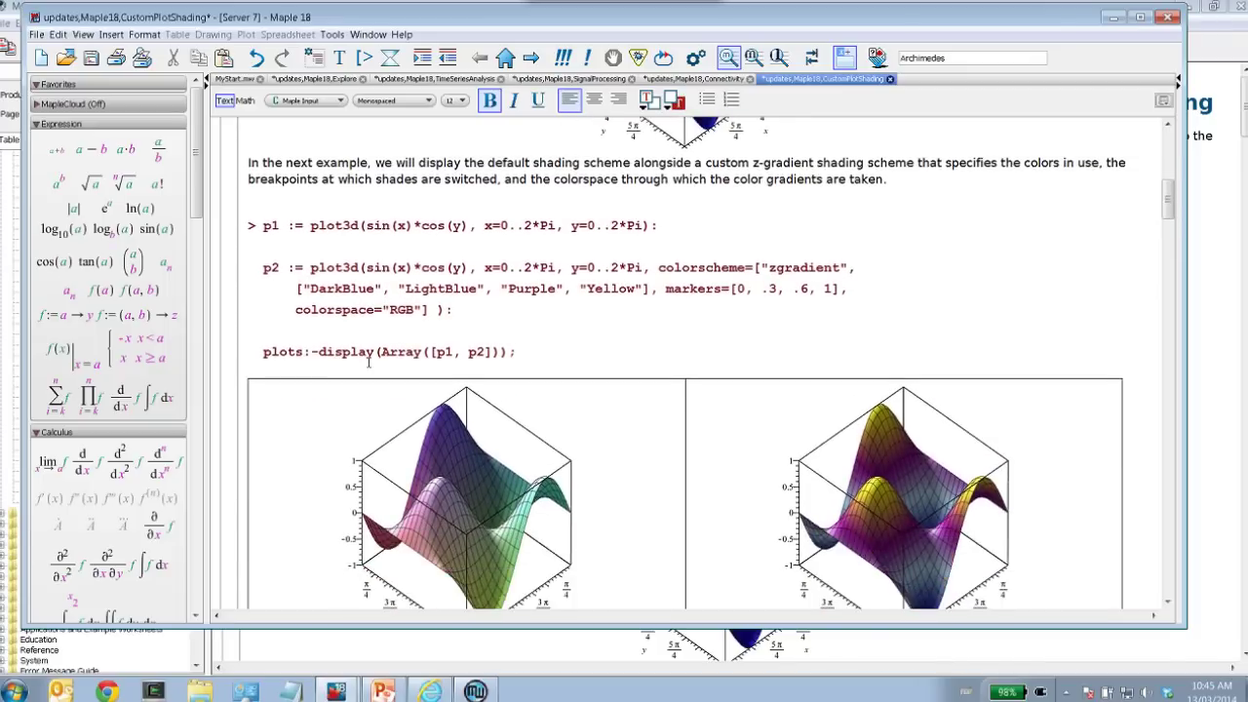
scroll(368, 361, "down", 12)
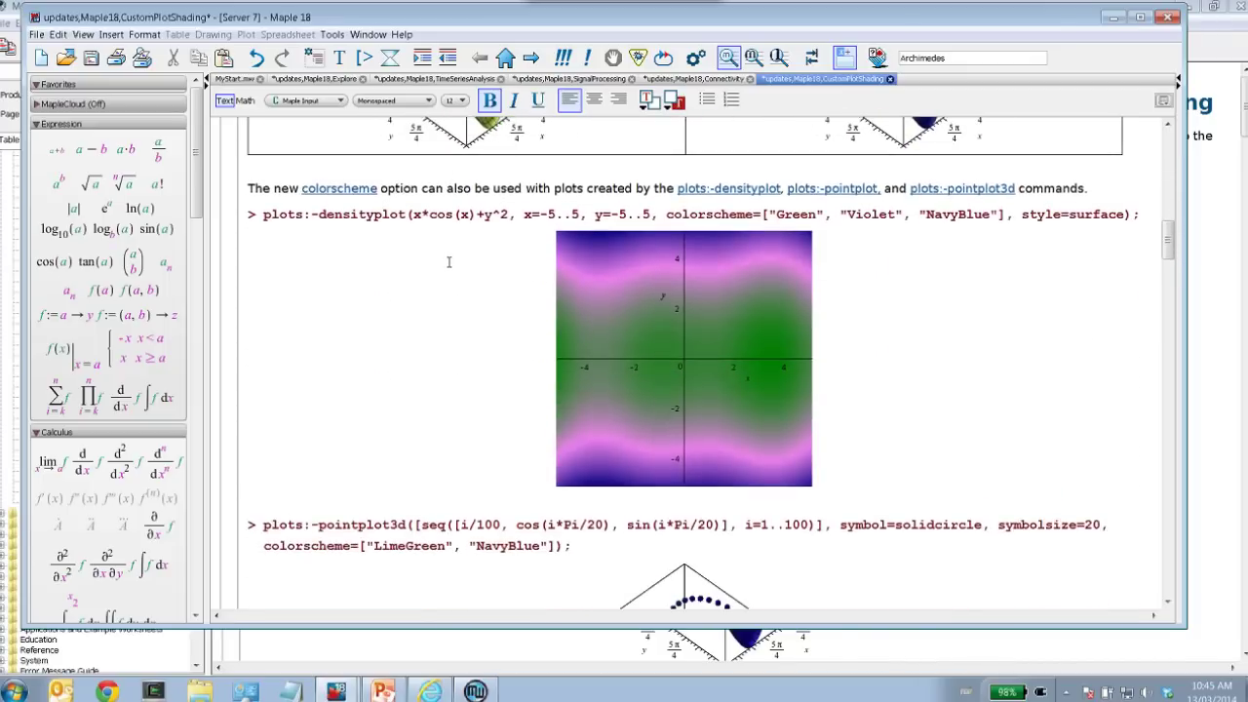
scroll(448, 261, "down", 10)
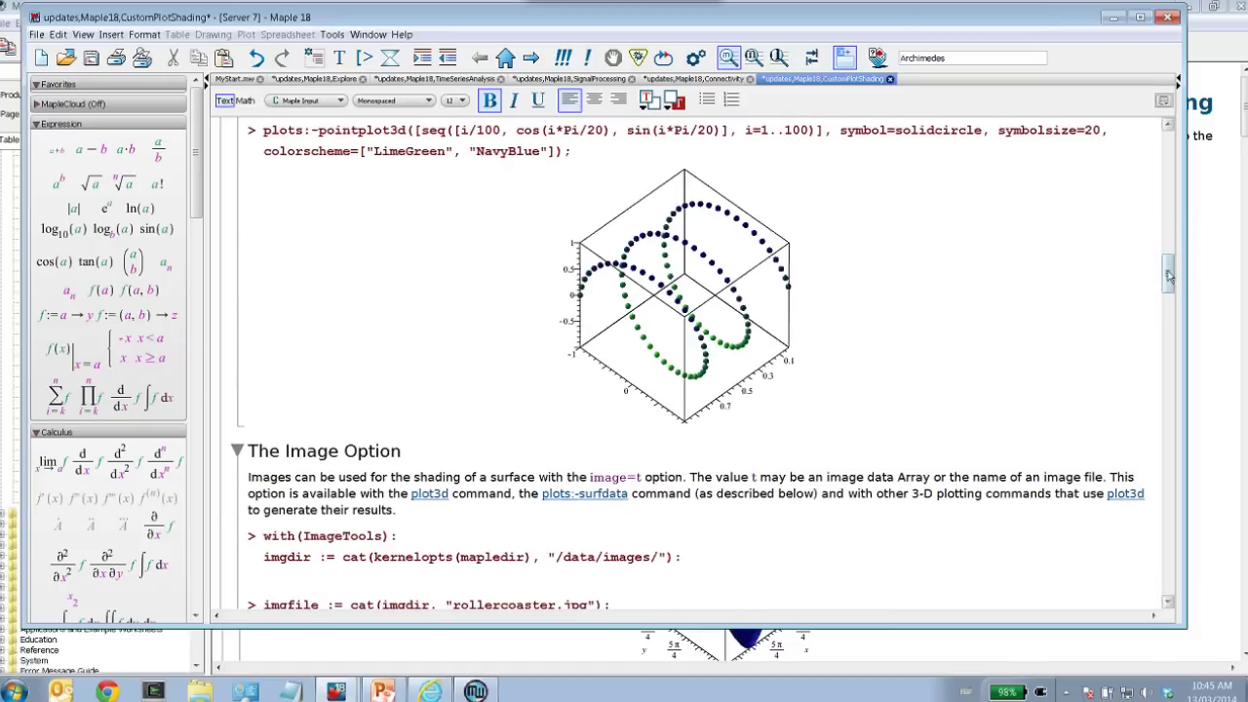
- Rotate the rollercoaster.jpg-shaded surface under The Image Option to an orientation of about -4, 31, -31
left_click_drag(1169, 277, 1168, 307)
left_click(332, 200)
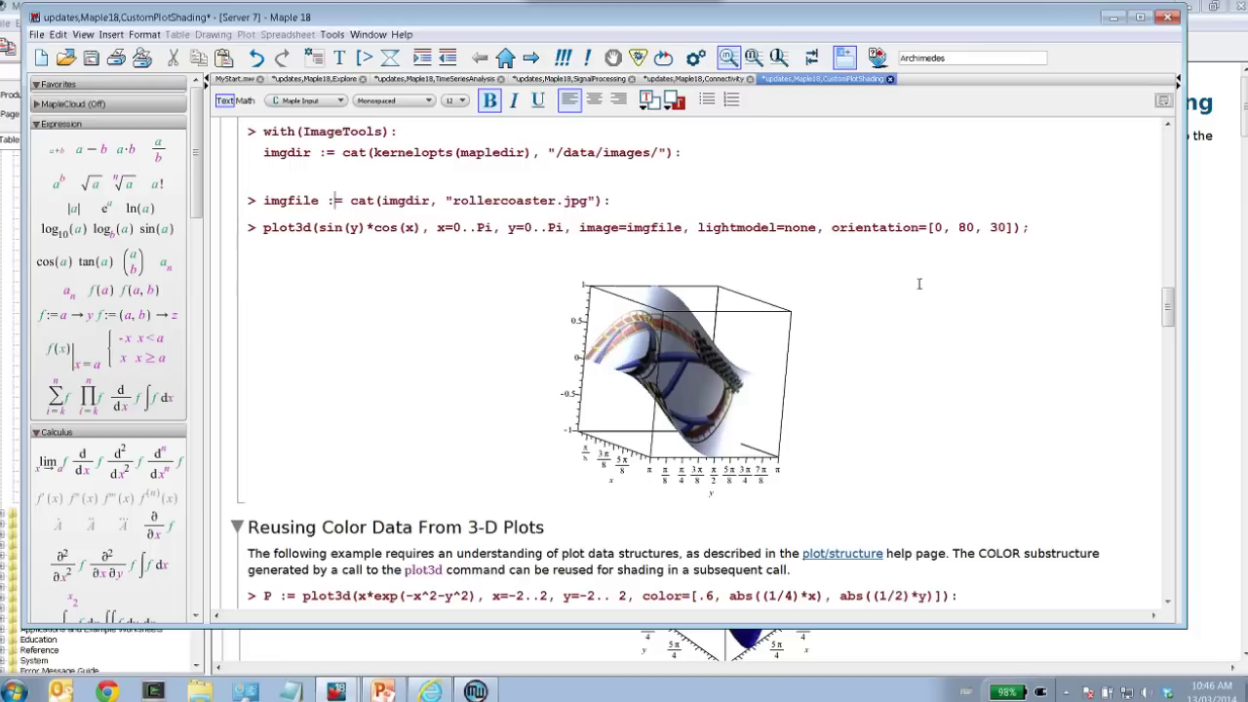
left_click(805, 312)
left_click(678, 387)
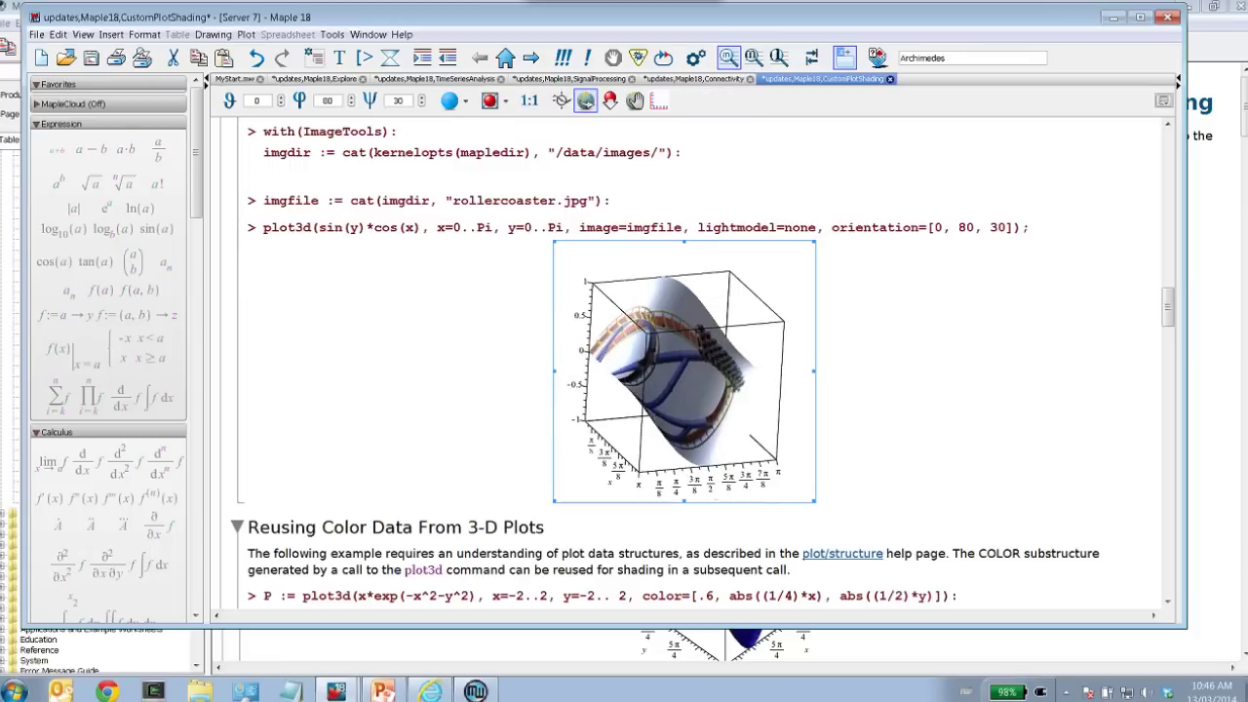
left_click_drag(678, 387, 603, 457)
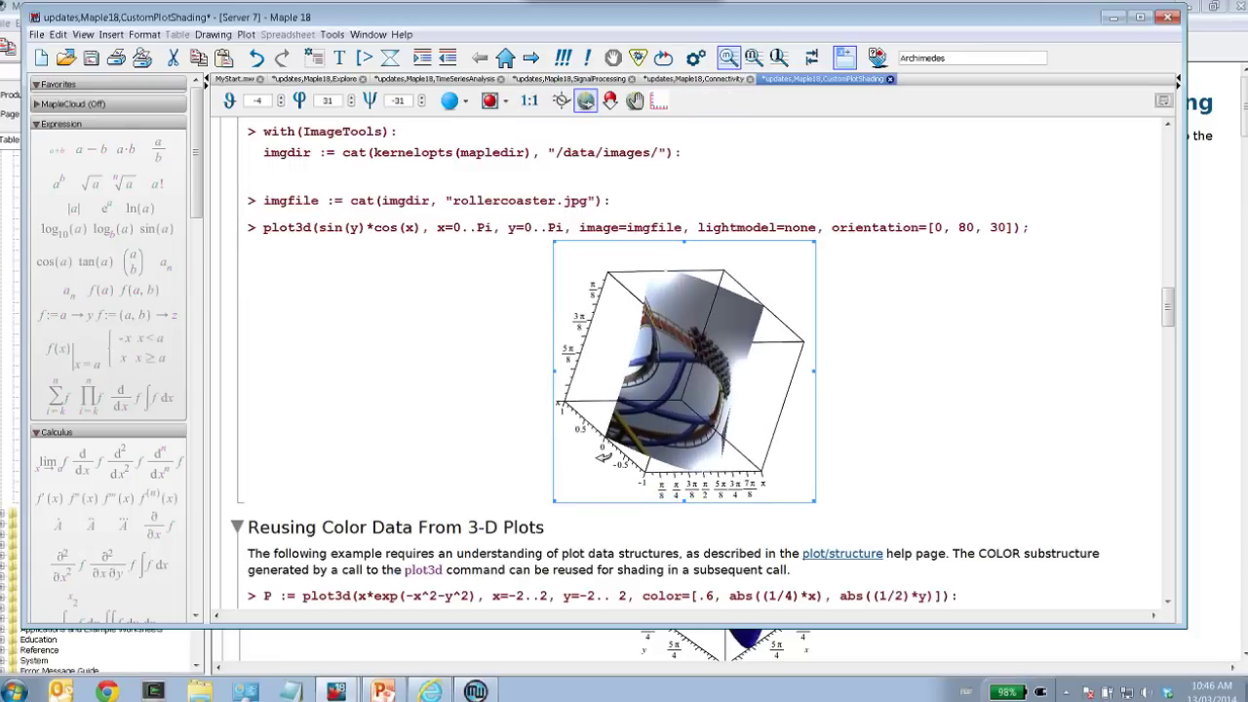
- Rotate the rollercoaster.jpg-shaded surface to view it from other angles, and look at the Reusing Color Data From 3-D Plots section
left_click_drag(729, 415, 726, 359)
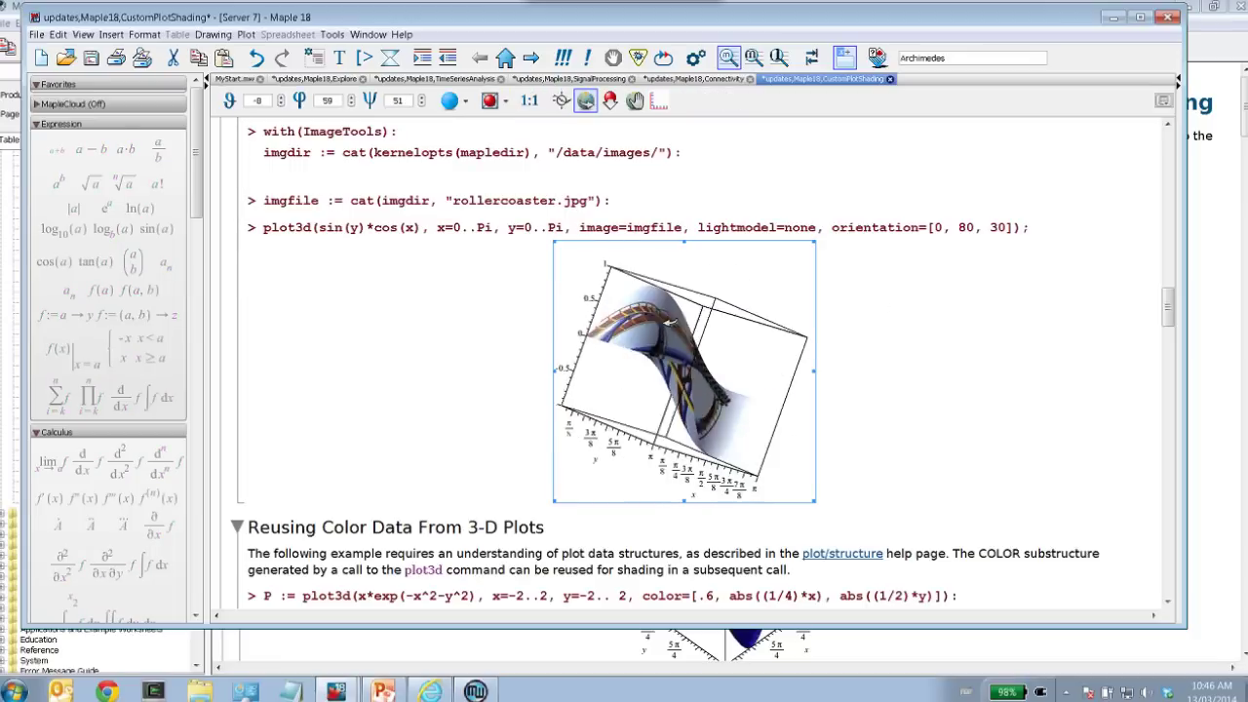
left_click_drag(669, 319, 794, 342)
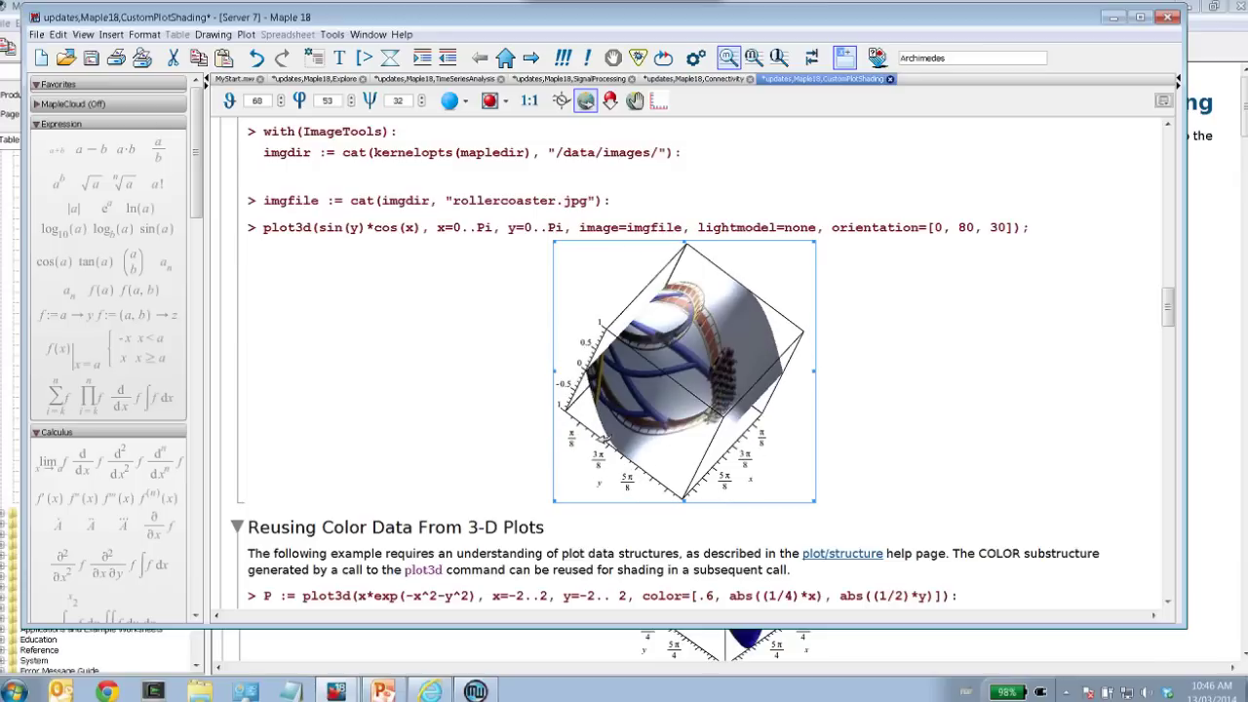
left_click(981, 334)
scroll(916, 341, "down", 5)
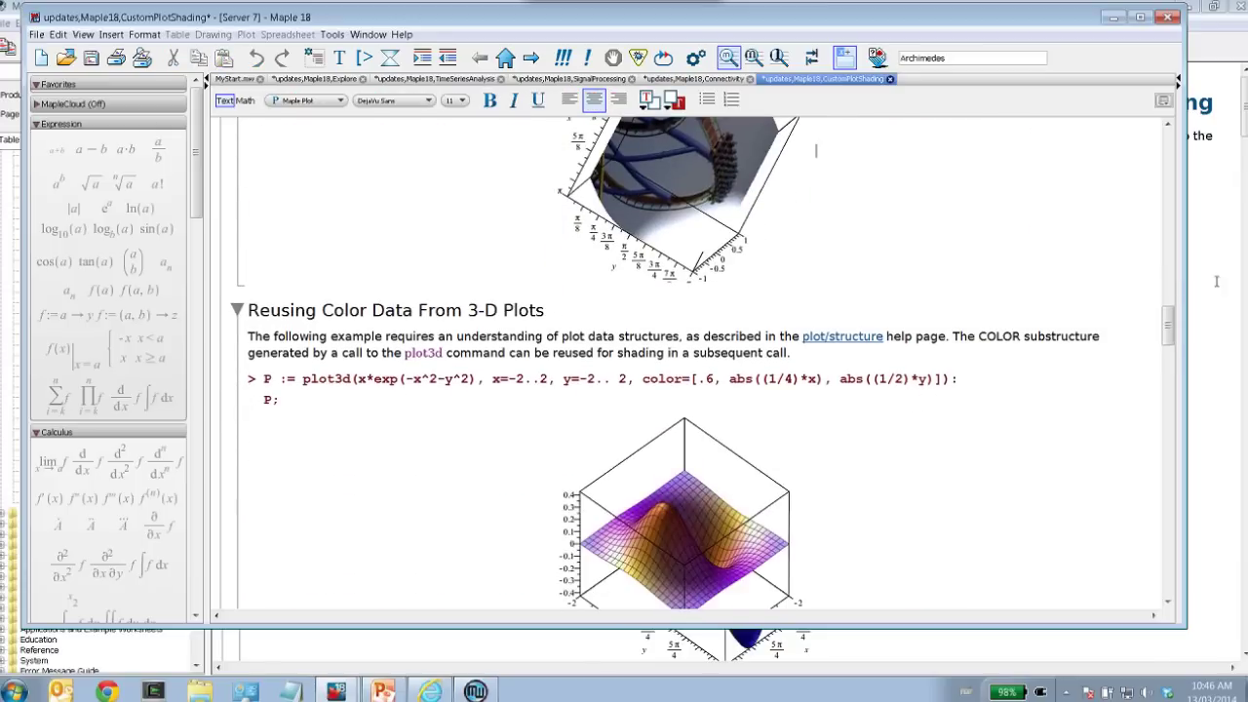
mouse_move(1168, 327)
left_mouse_down()
mouse_move(1168, 444)
mouse_move(1169, 220)
mouse_move(1185, 322)
left_mouse_up()
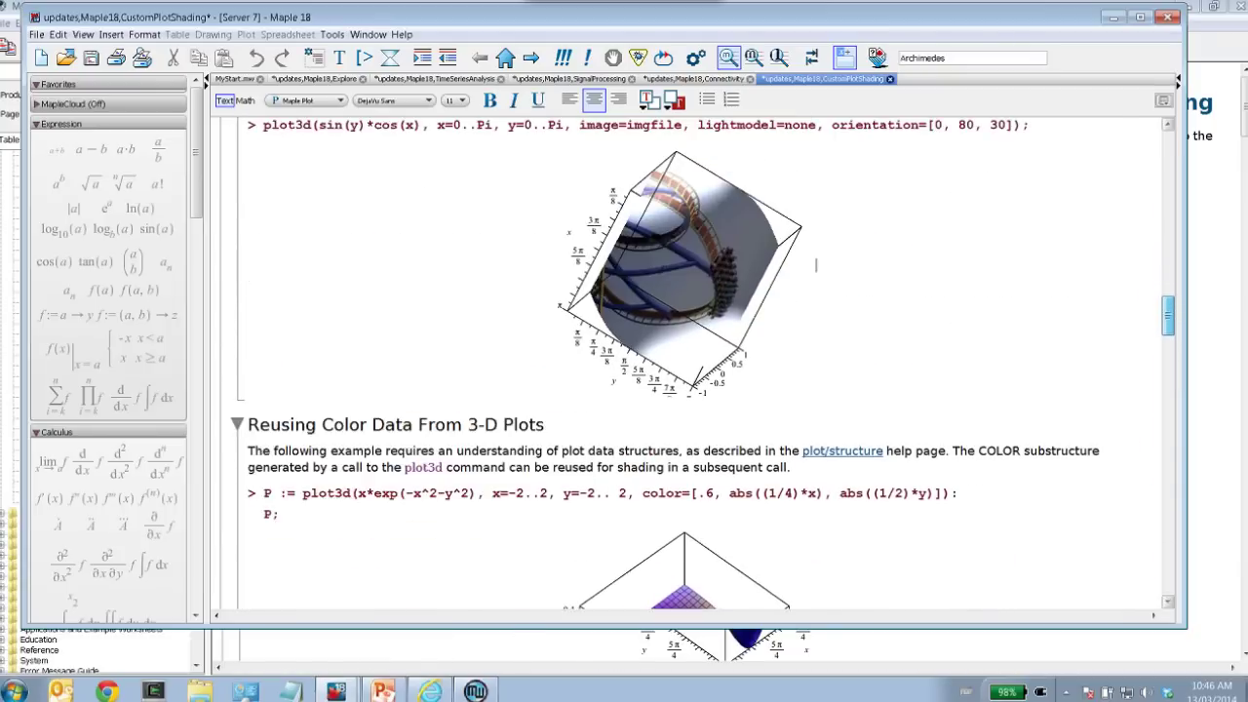
scroll(816, 264, "up", 1)
- Return to the start page and open the Performance page from the What's New overview
left_click(301, 80)
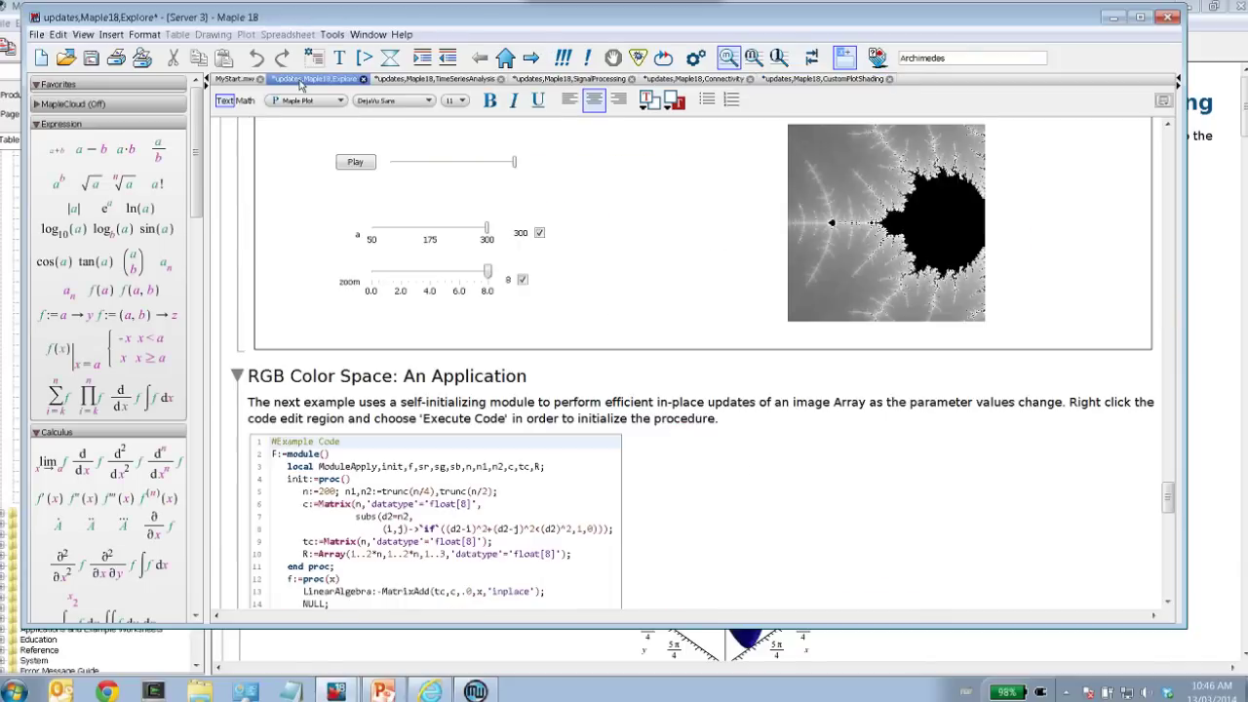
left_click(417, 80)
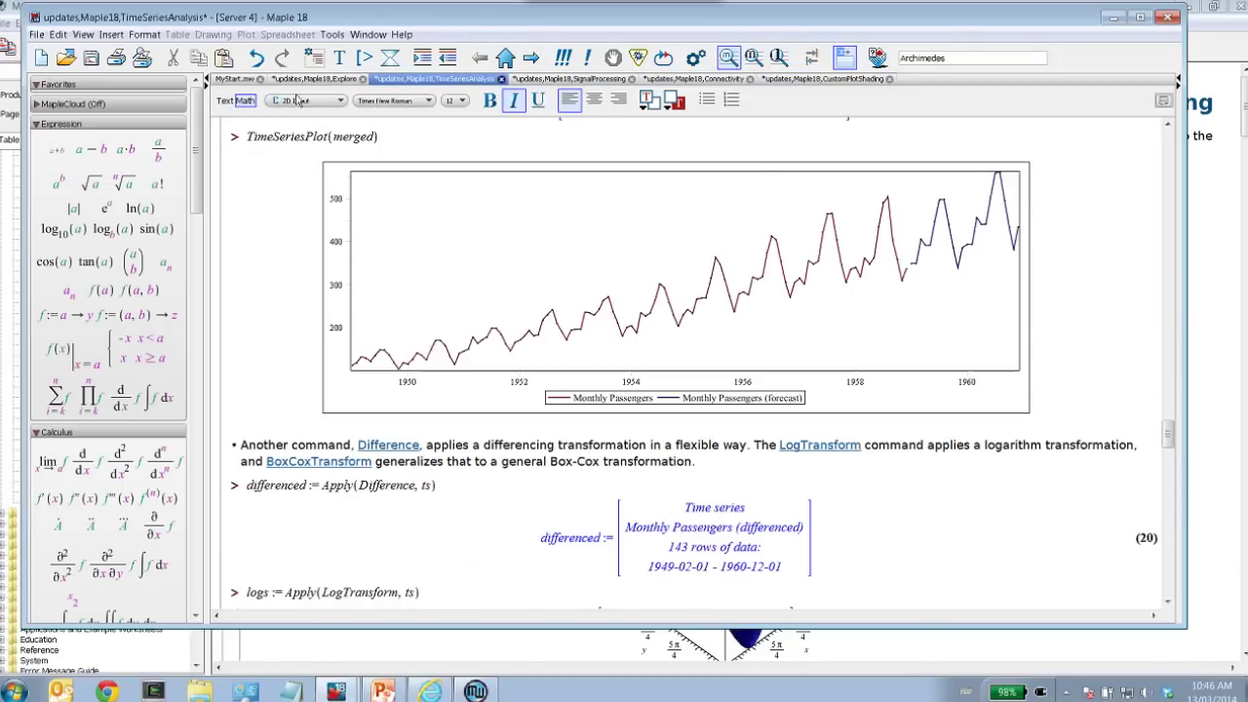
left_click(505, 58)
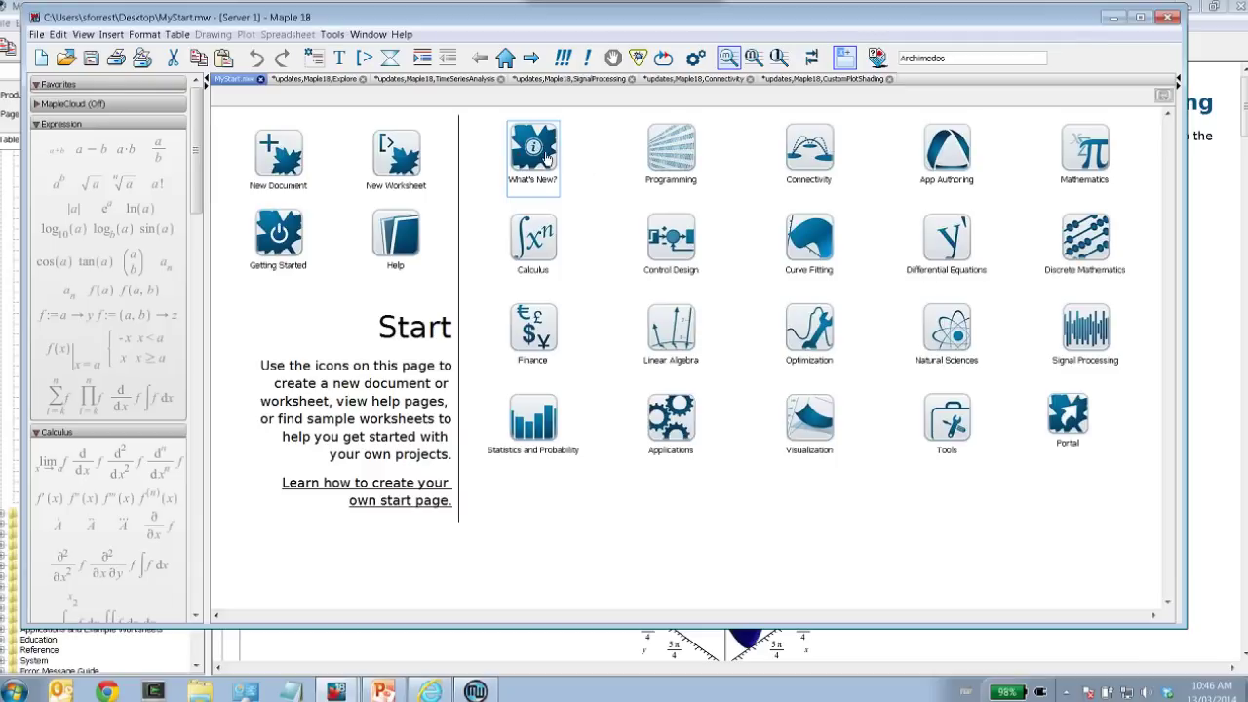
left_click(542, 158)
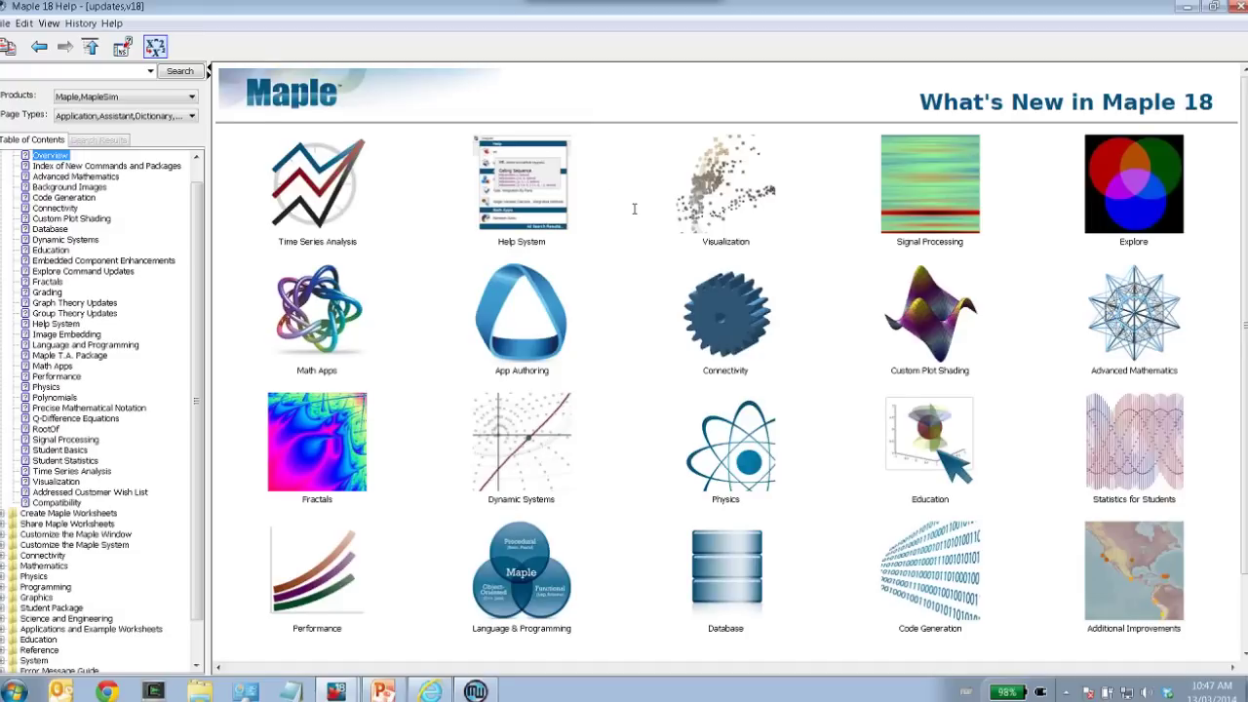
scroll(634, 209, "down", 3)
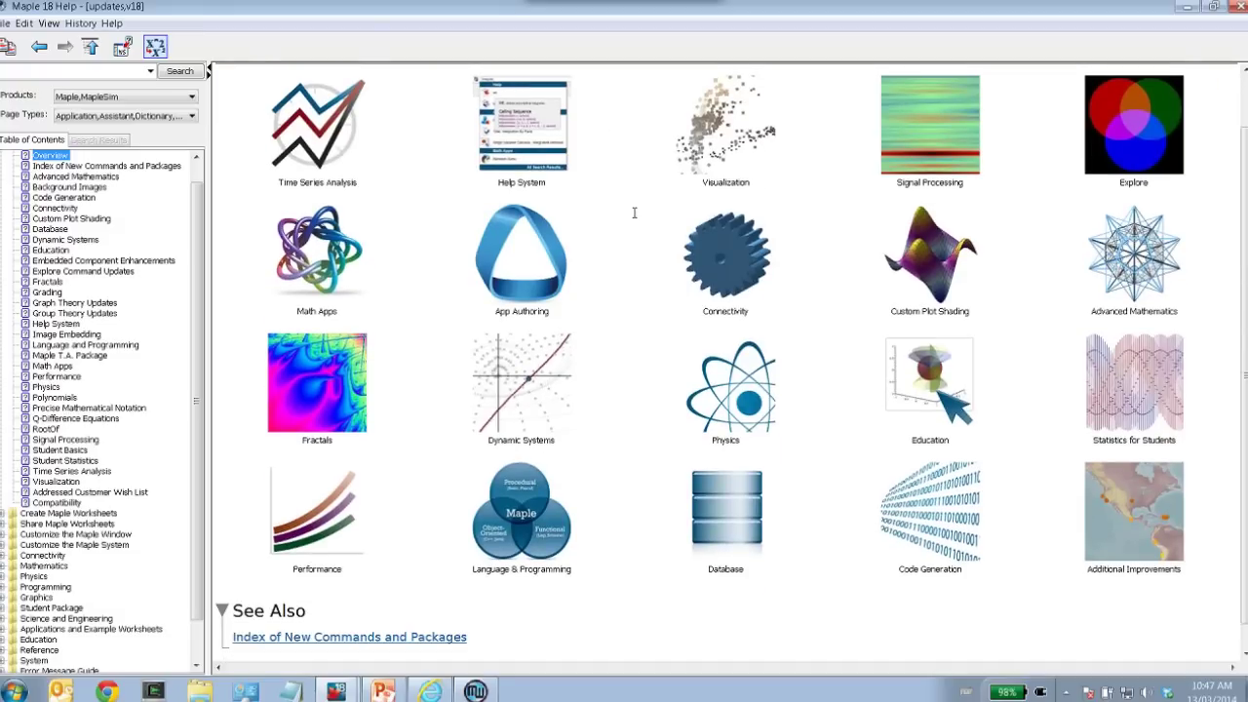
left_click(330, 521)
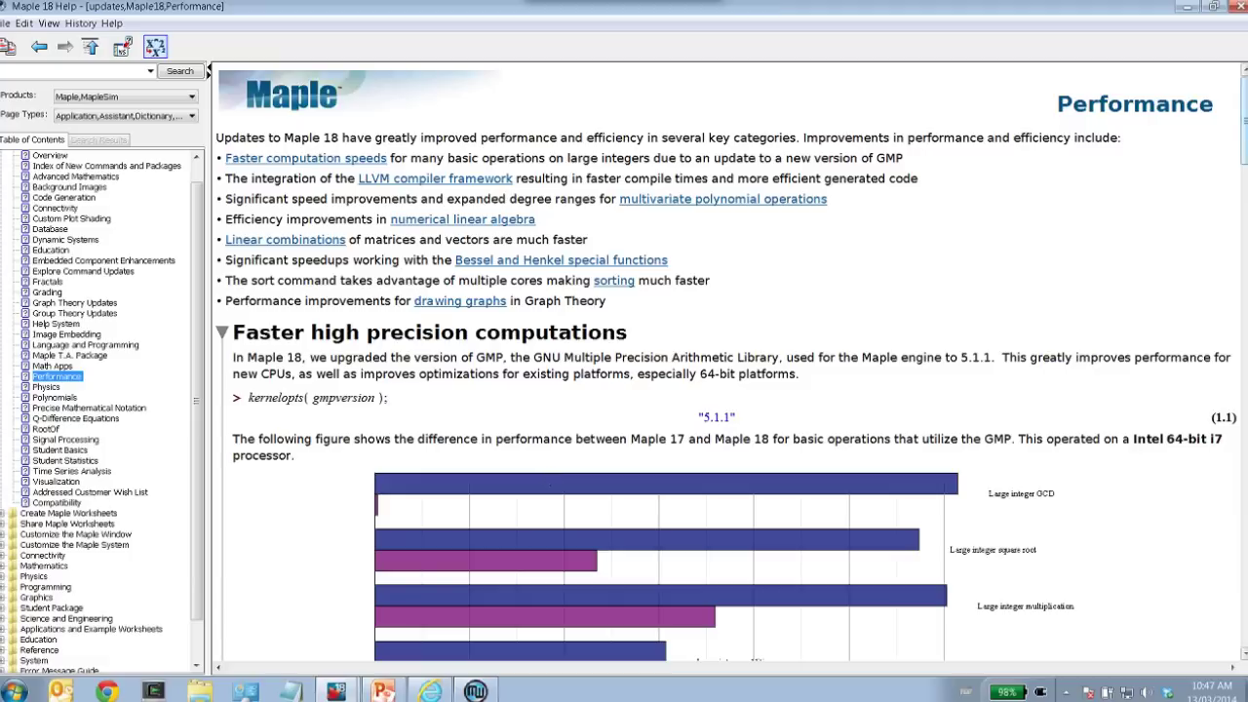
- Examine the Maple 17 and Maple 18 comparison charts for high precision computations, LLVM integration and polynomial operations
scroll(1243, 198, "down", 1)
scroll(1242, 199, "down", 10)
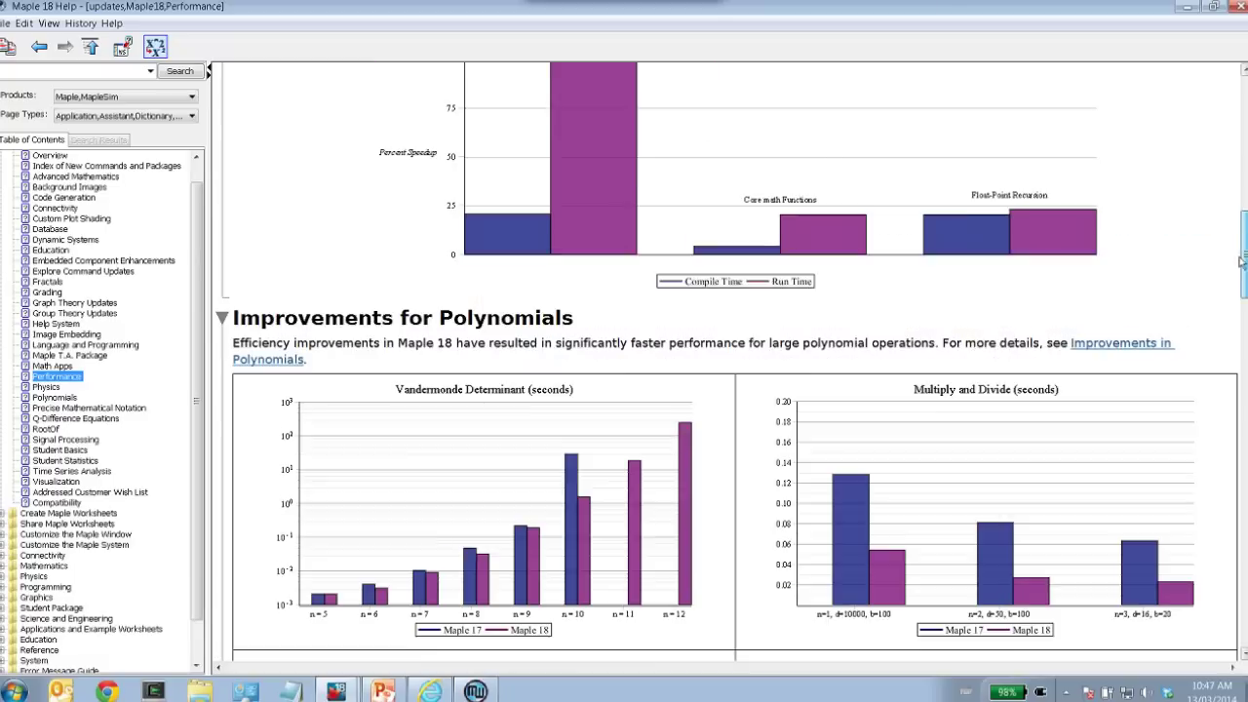
scroll(1234, 165, "up", 7)
scroll(1234, 166, "up", 5)
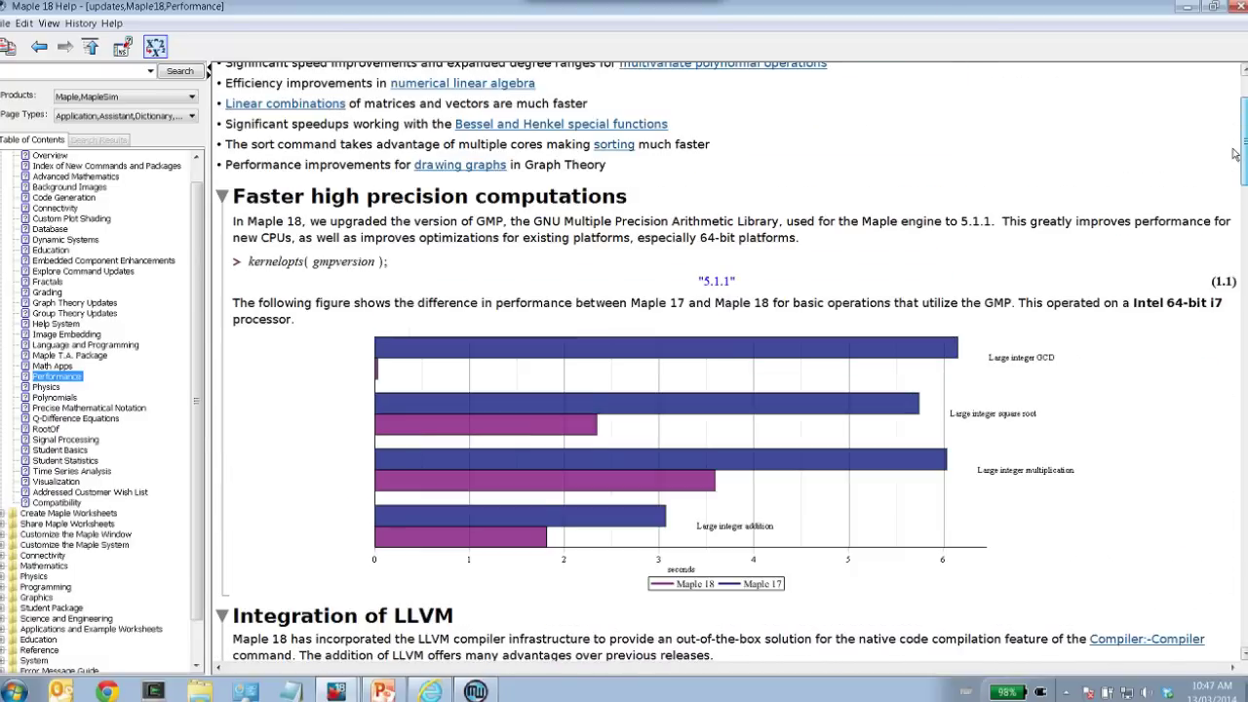
scroll(1234, 166, "down", 12)
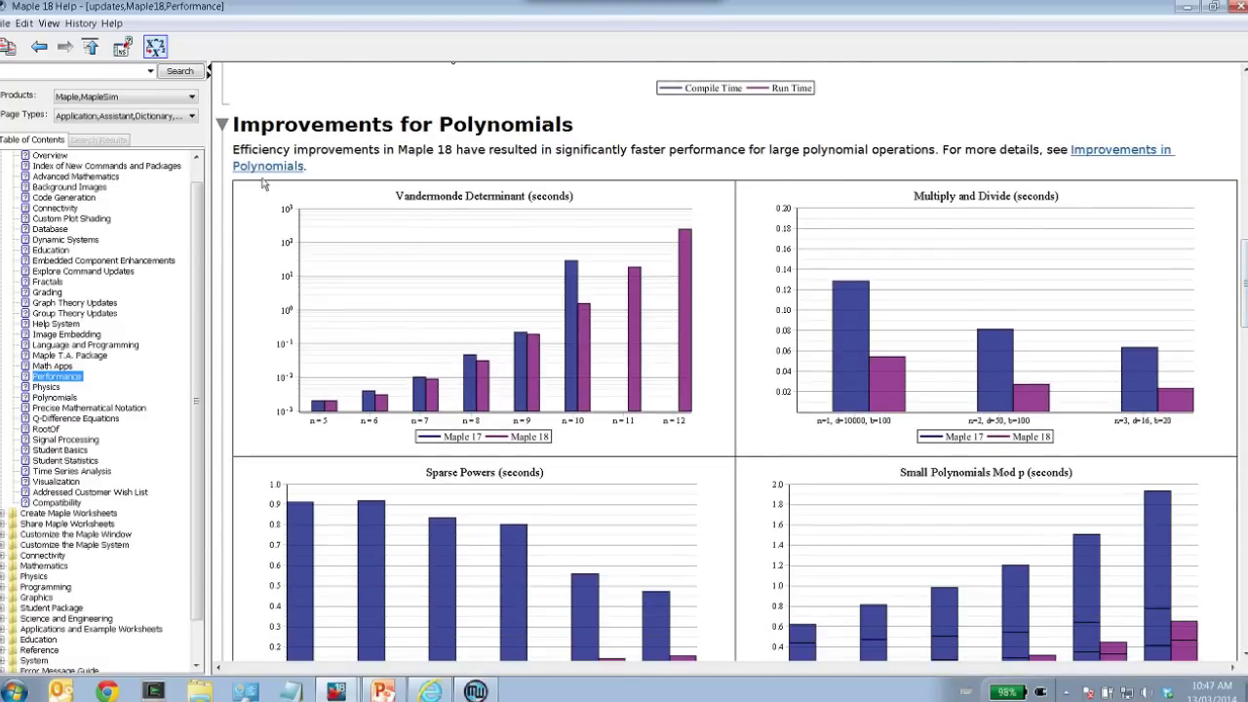
scroll(552, 327, "down", 1)
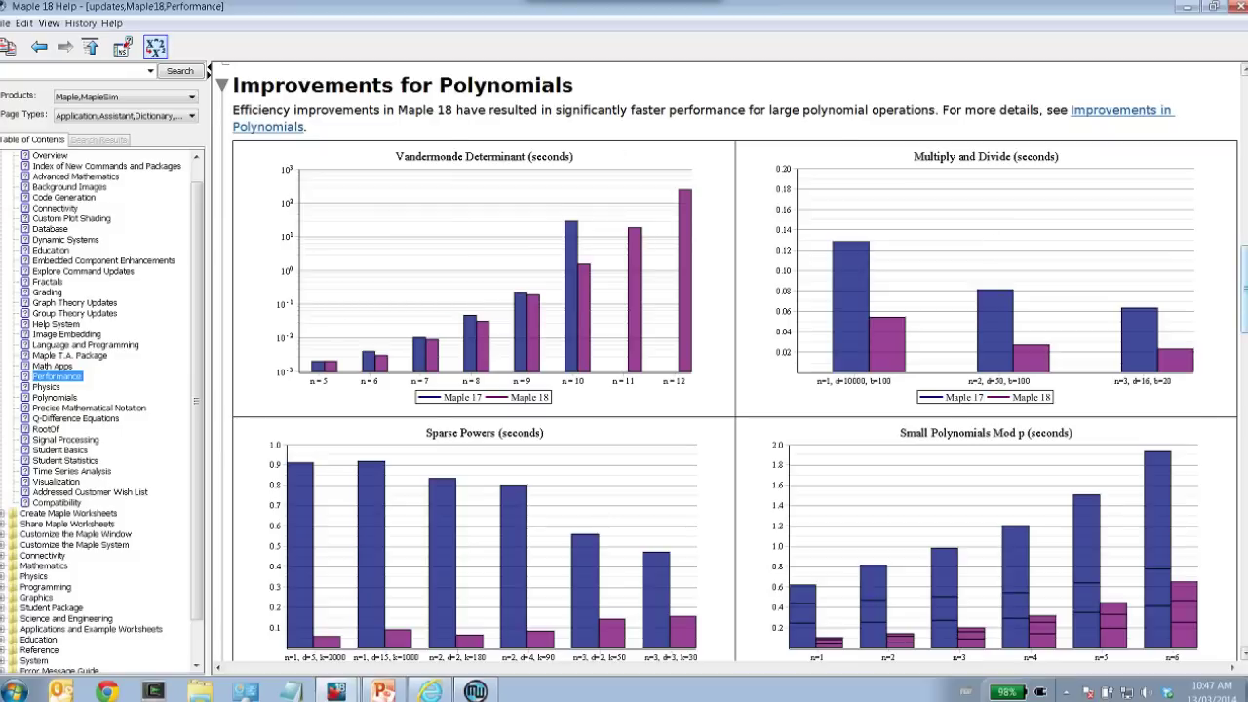
scroll(731, 360, "down", 10)
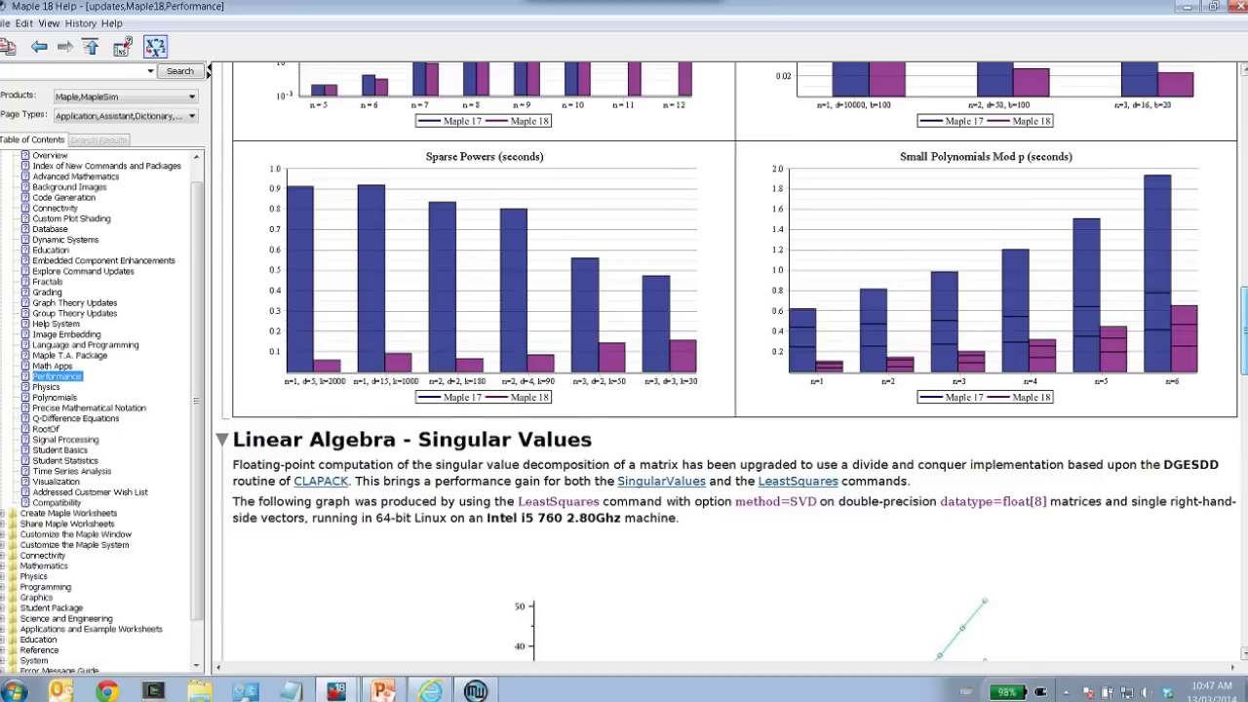
- Review the performance sections on singular values, linear combination efficiency and special functions, ending back at the start of the page
scroll(1173, 395, "up", 1)
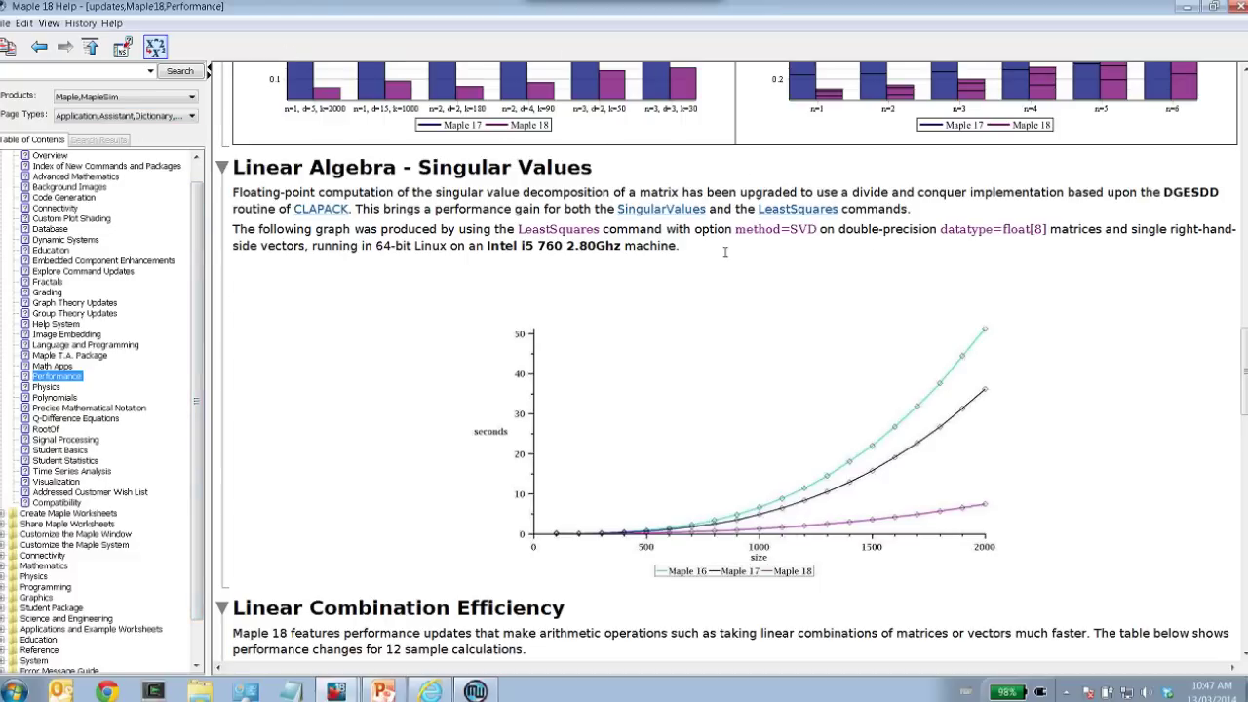
scroll(877, 400, "down", 1)
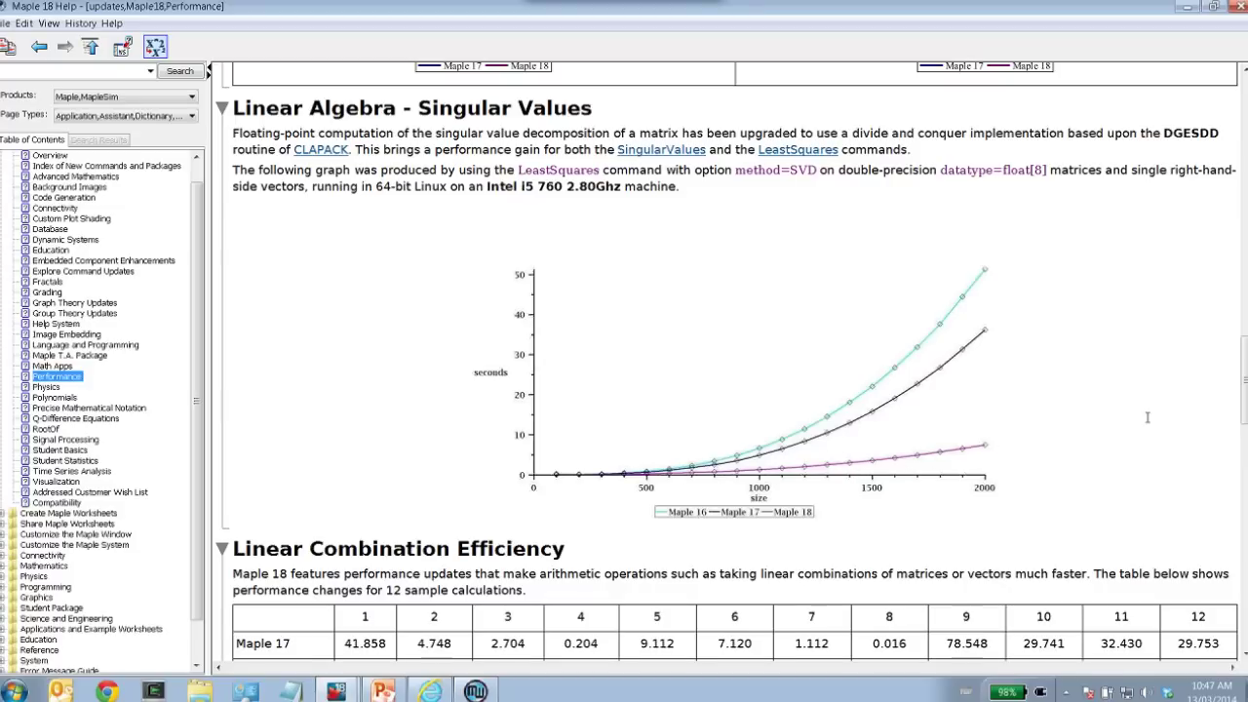
scroll(1147, 441, "down", 2)
scroll(1148, 441, "down", 2)
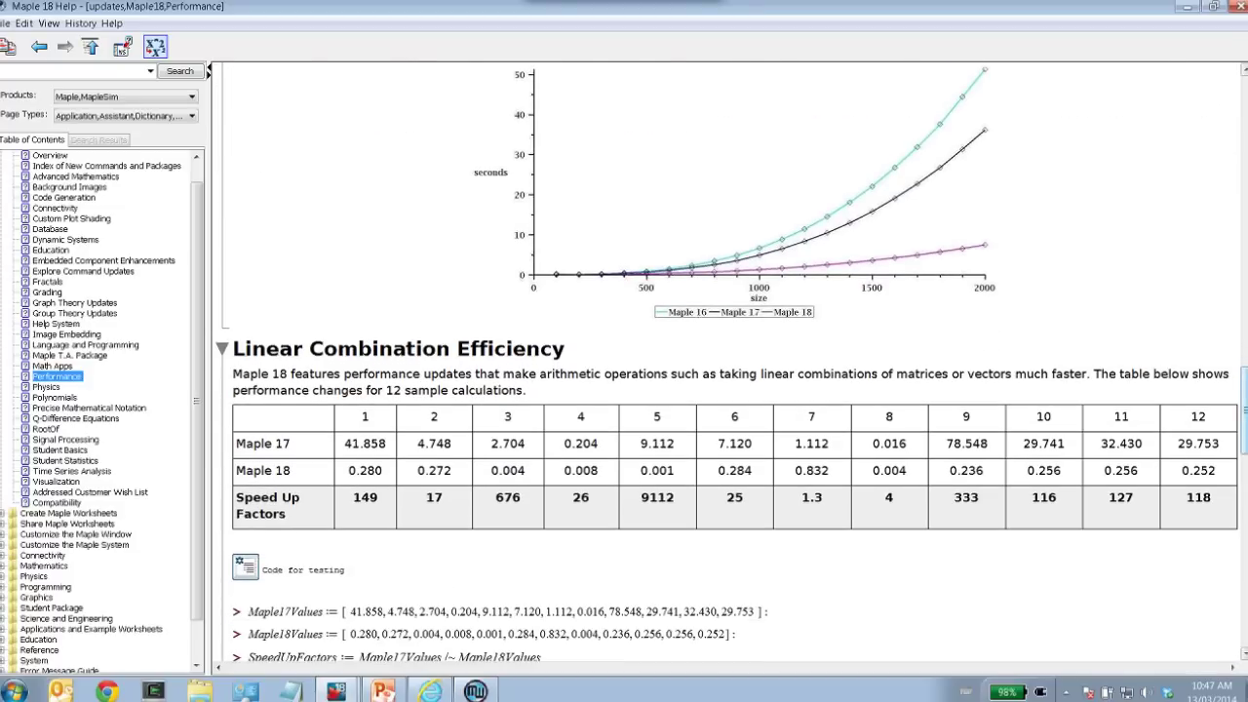
scroll(1147, 440, "down", 15)
scroll(1147, 441, "up", 3)
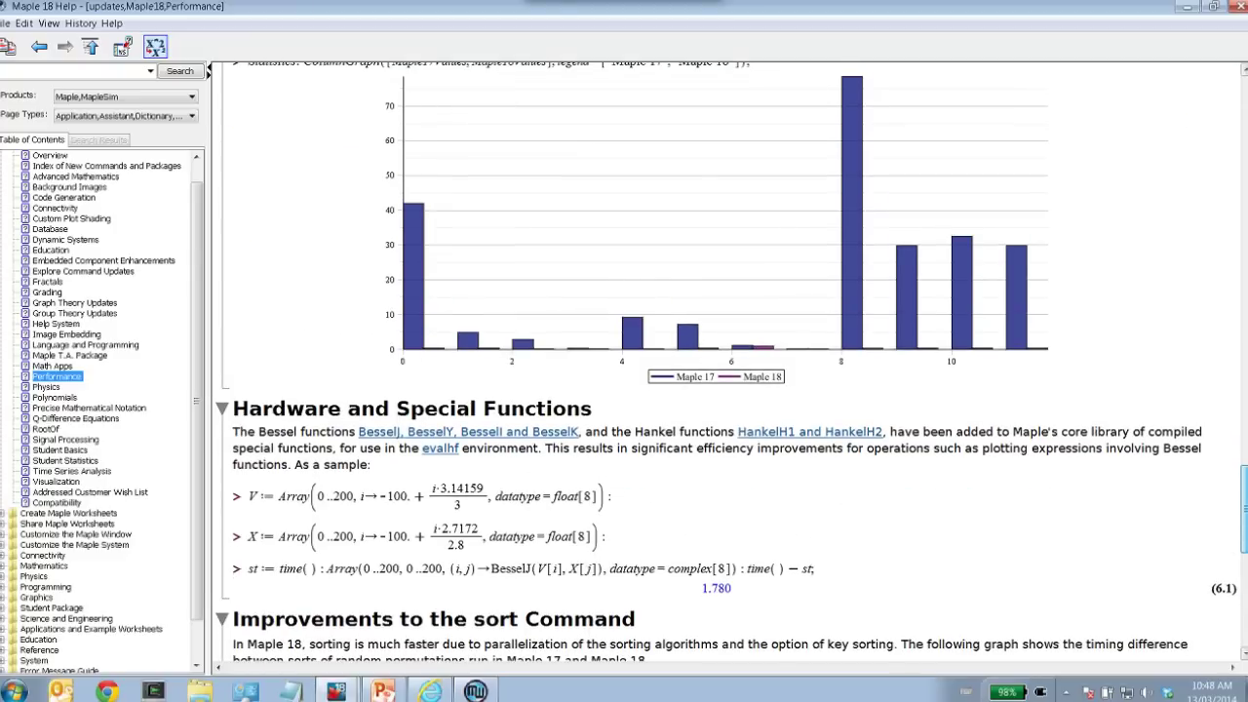
scroll(726, 360, "down", 2)
scroll(726, 361, "up", 20)
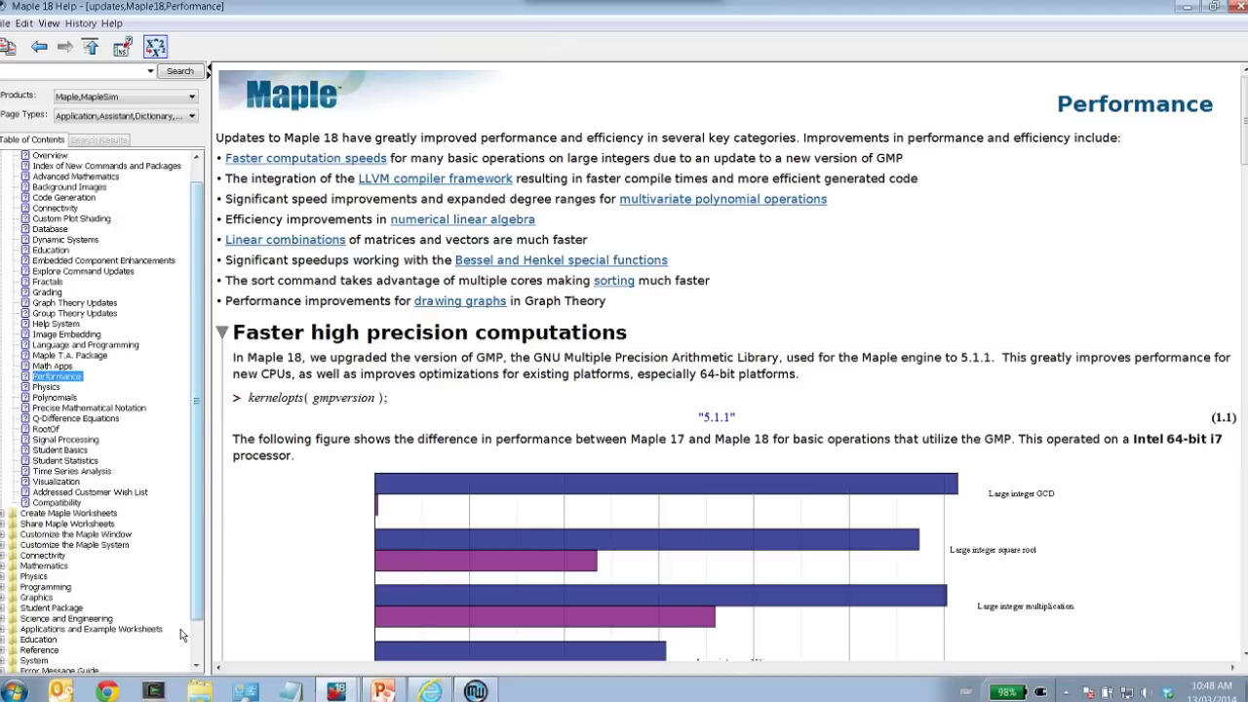
- Switch to WhatsNewIndustry.pptx in PowerPoint and show slide 3, Maple for Technical Solution Development
mouse_move(384, 691)
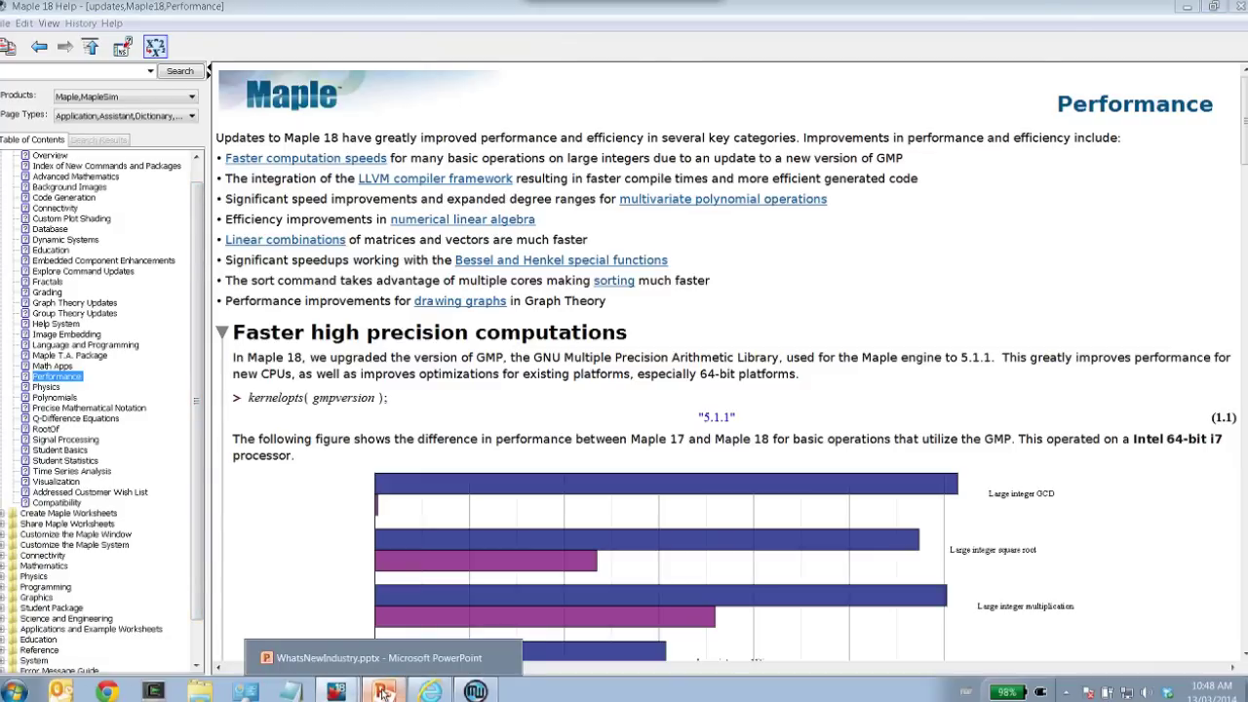
left_click(384, 691)
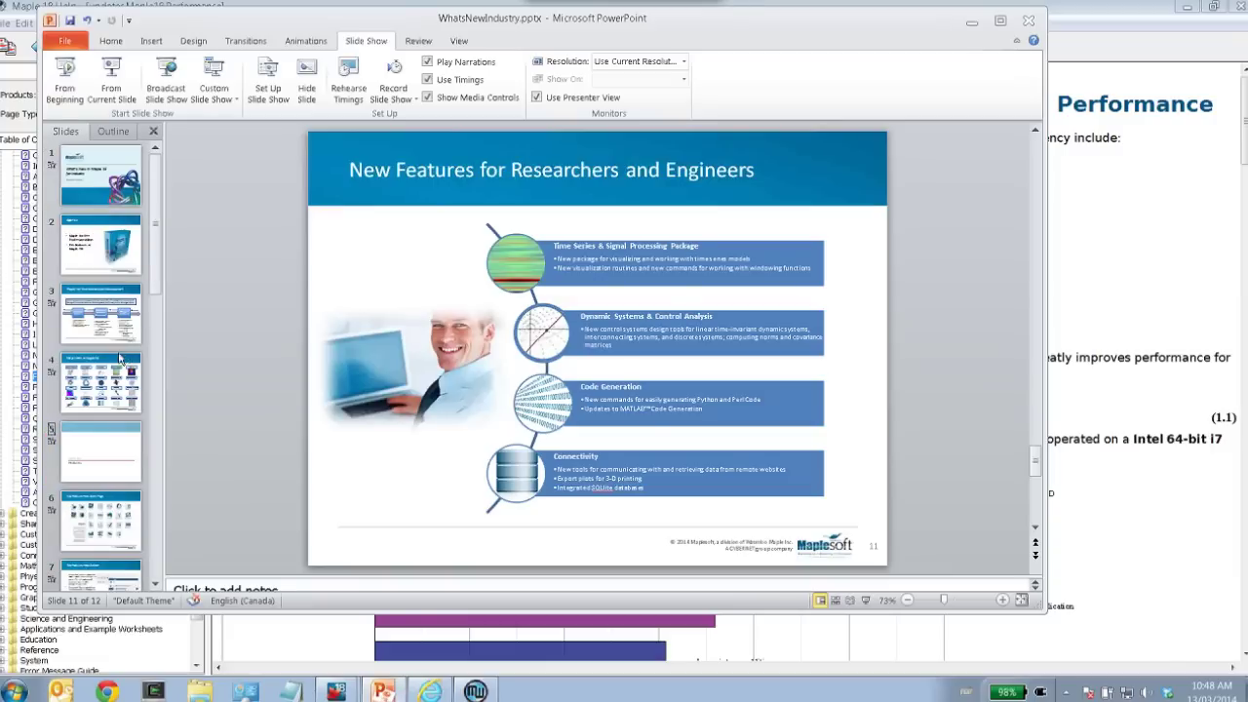
left_click(101, 314)
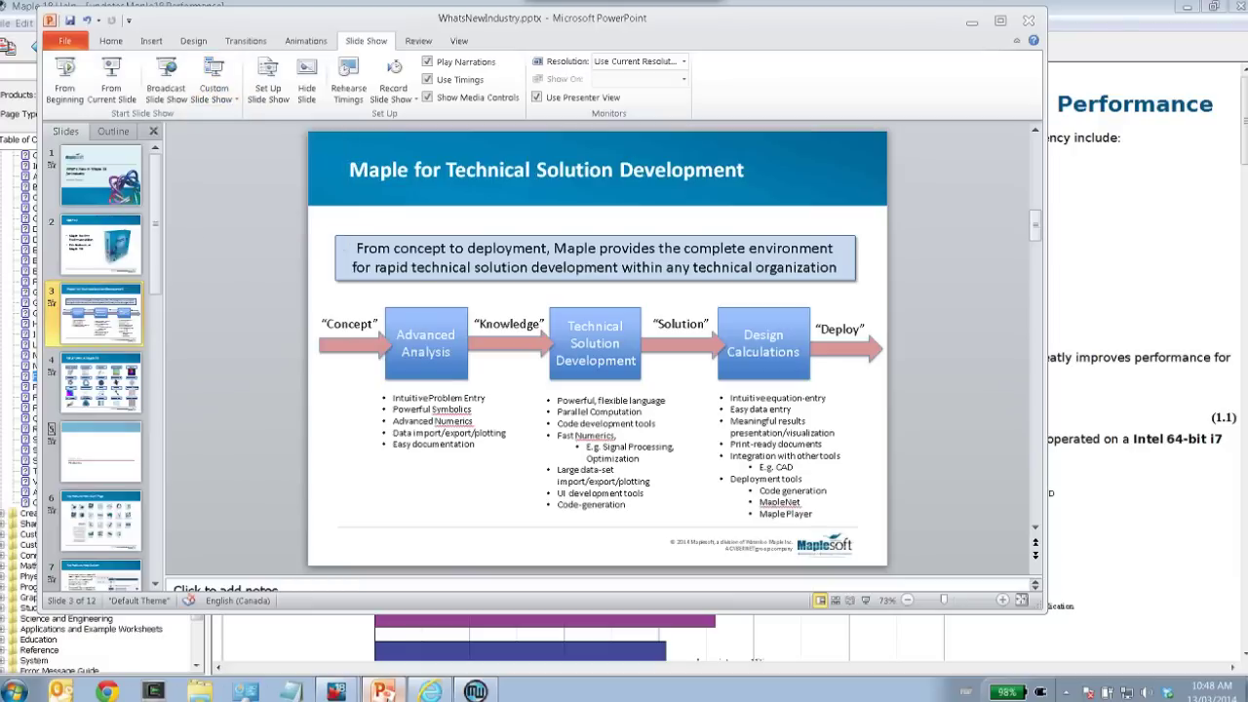
- Switch back to Maple and open the Code Generation page from the What's New overview as a worksheet, allowing its content to autoexecute
mouse_move(344, 695)
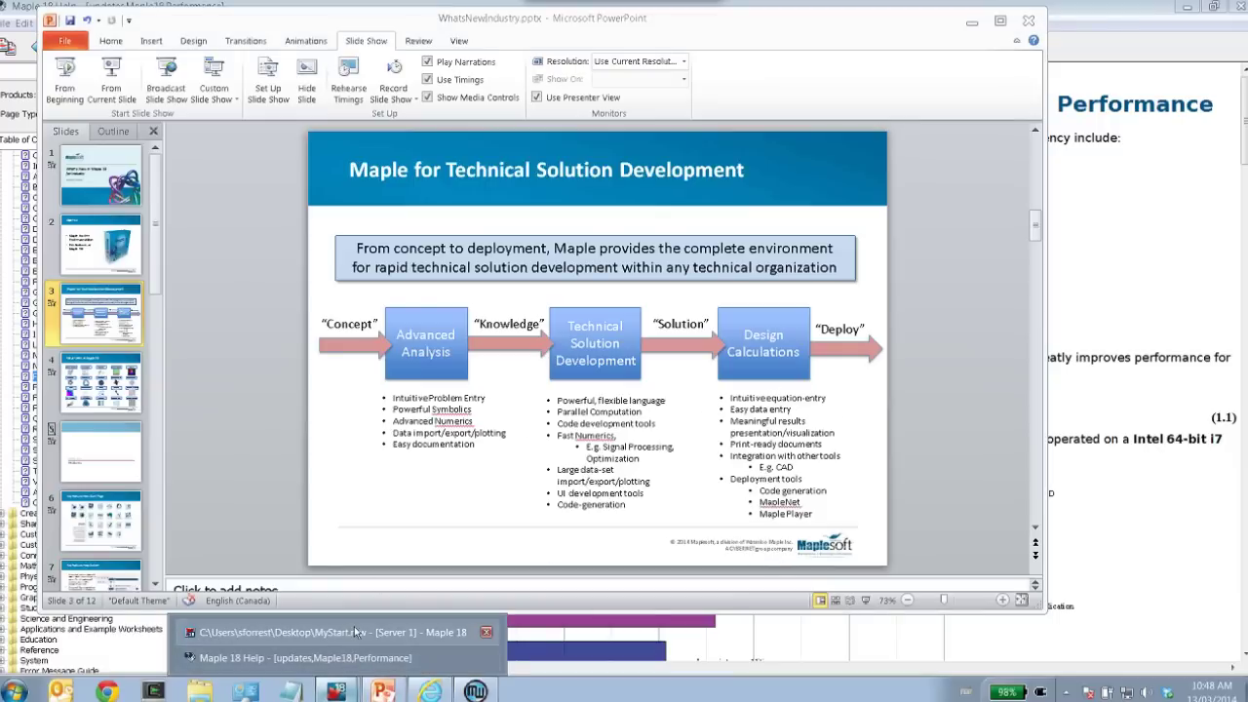
left_click(353, 626)
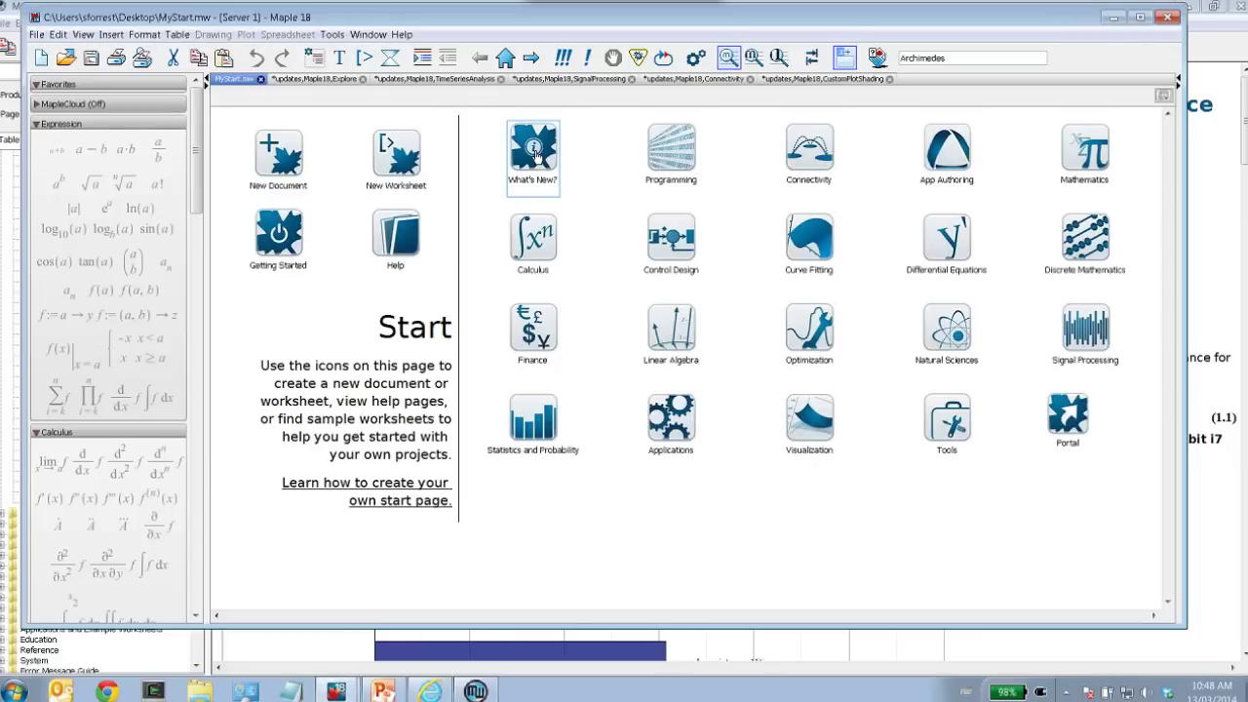
left_click(534, 153)
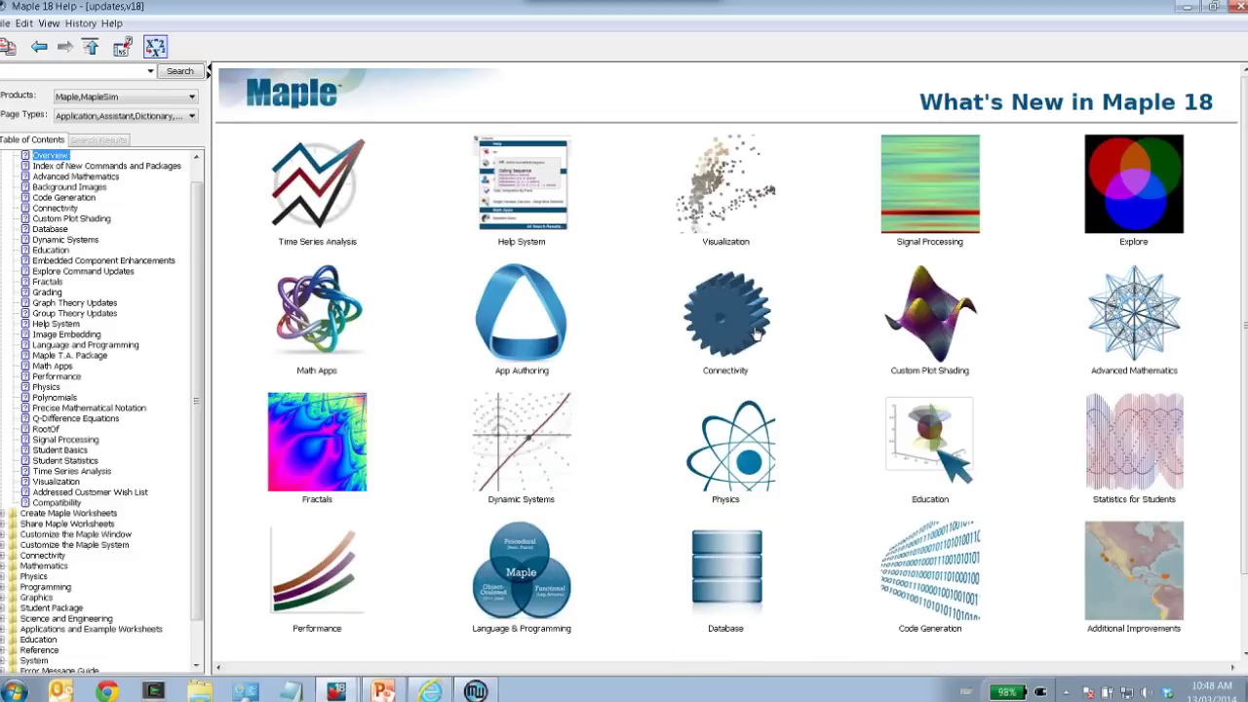
scroll(756, 333, "down", 1)
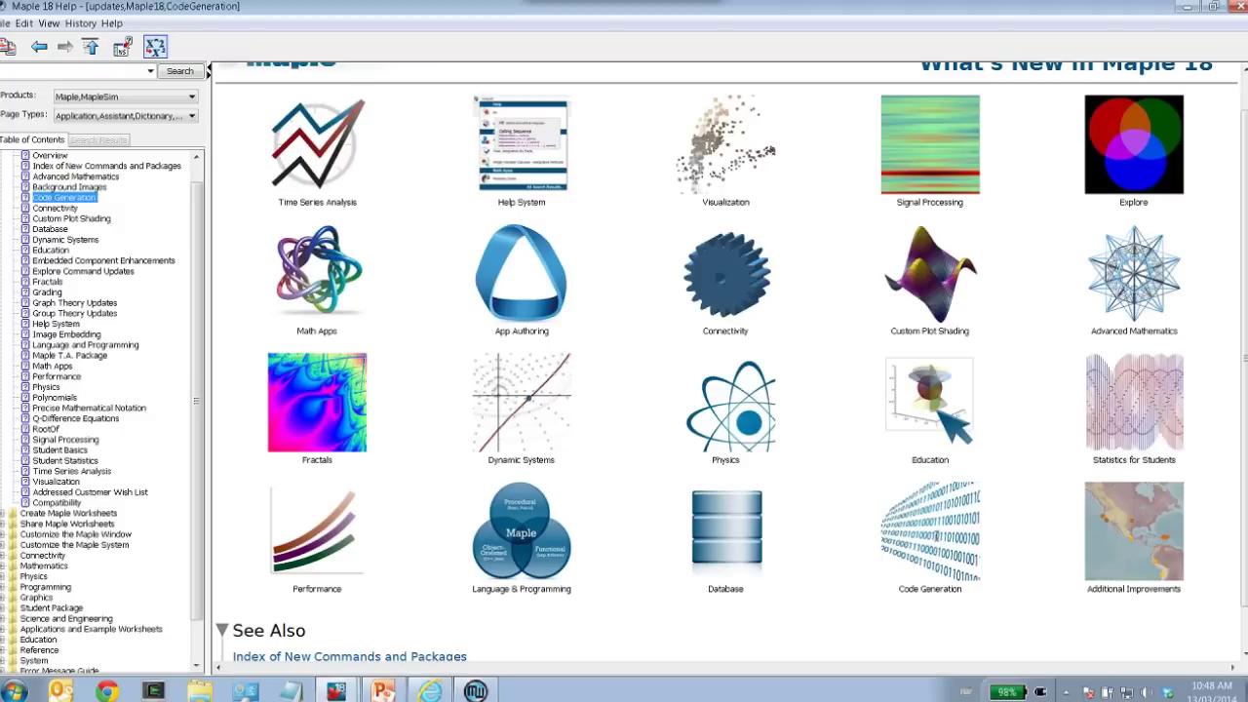
left_click(931, 536)
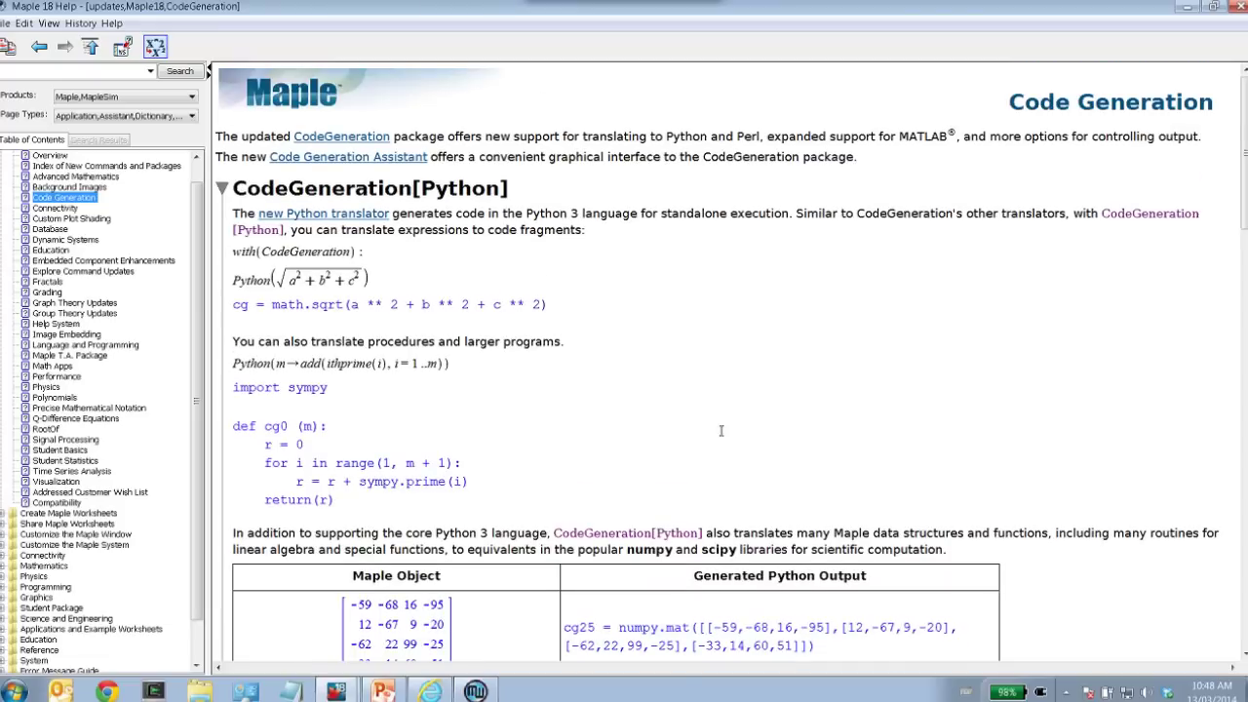
left_click(122, 47)
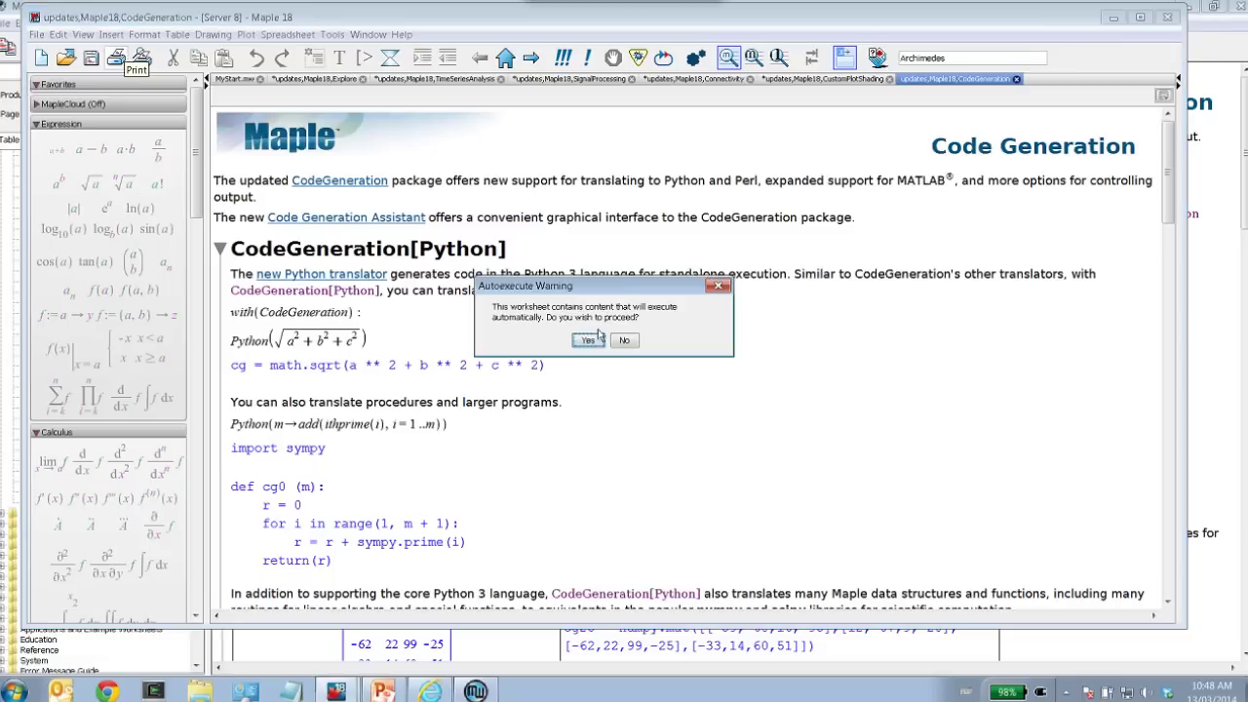
left_click(593, 339)
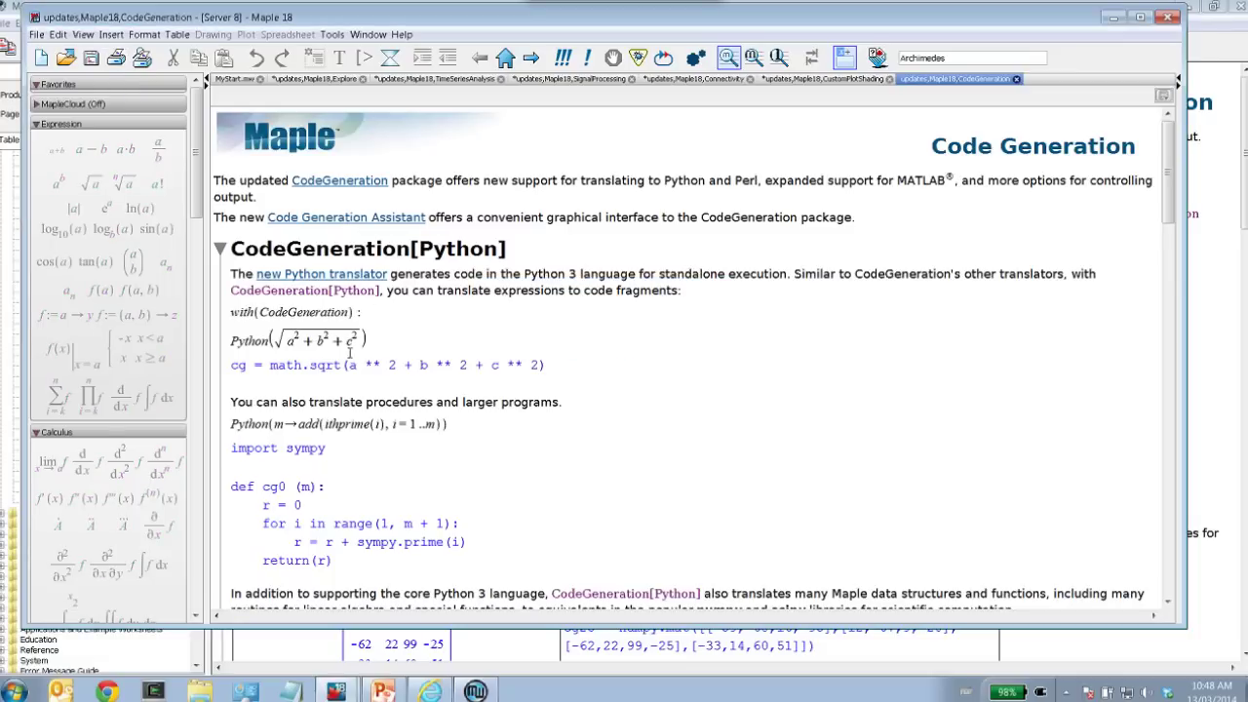
- Load the CodeGeneration package and execute the Python translation of sqrt(a^2 + b^2 + c^2)
left_click(343, 312)
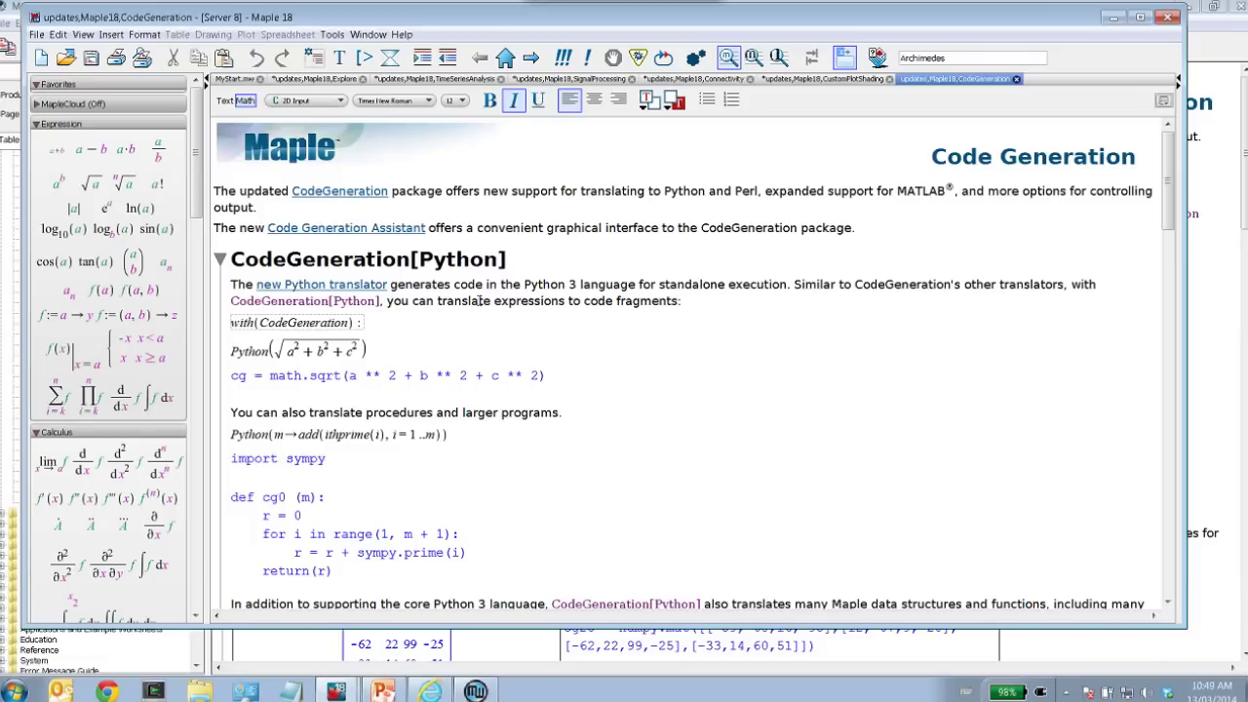
key("Return")
key("Return")
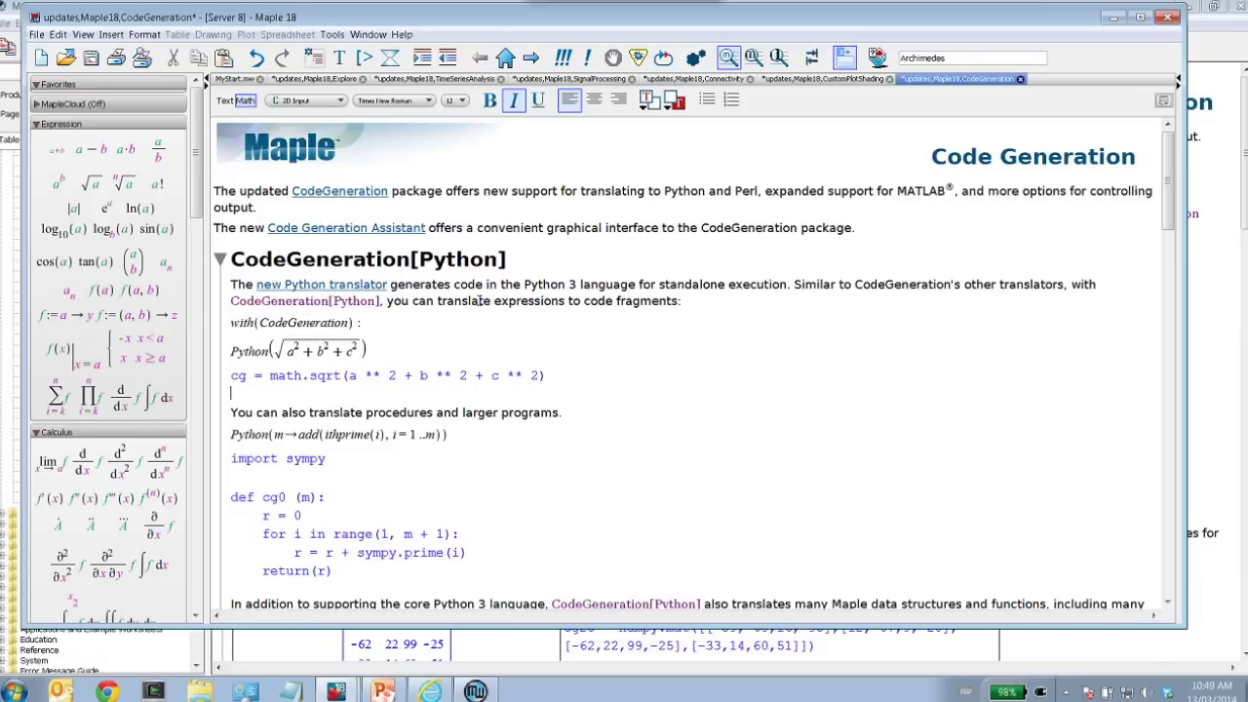
- Execute the Python translation of the procedure m→add(ithprime(i), i=1..m), and view the table of Maple objects and generated Python output
left_click(331, 355)
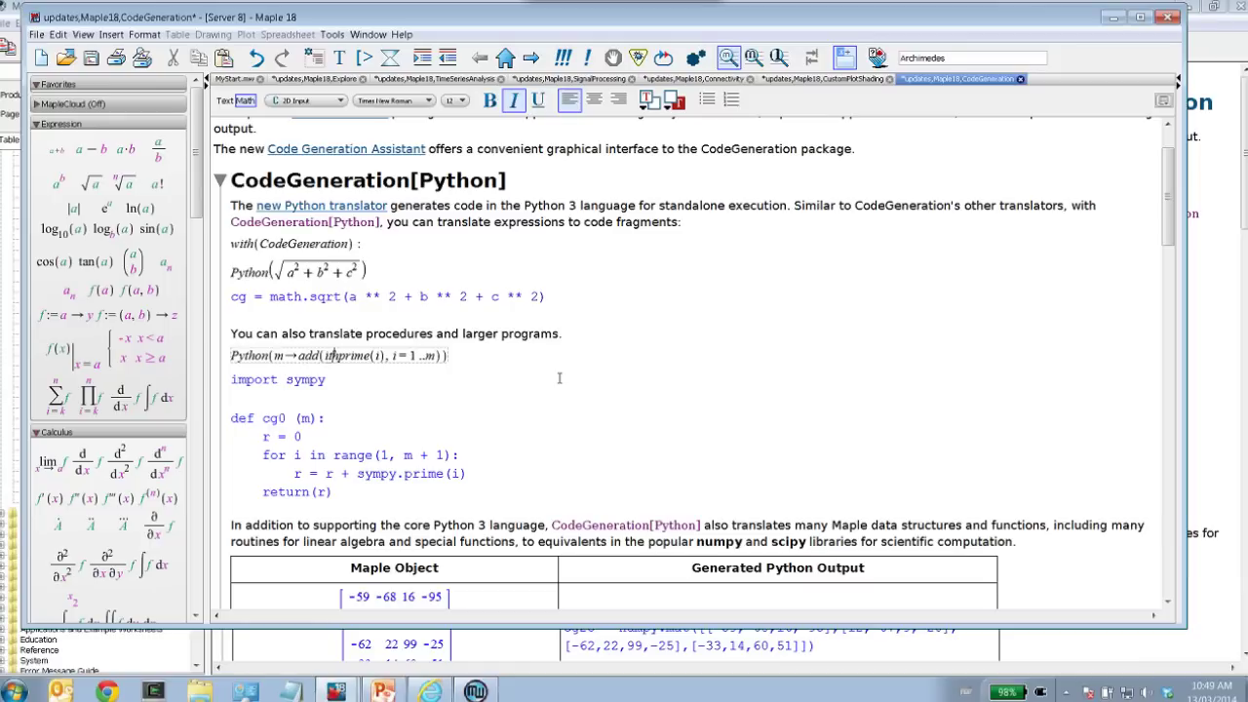
key("Return")
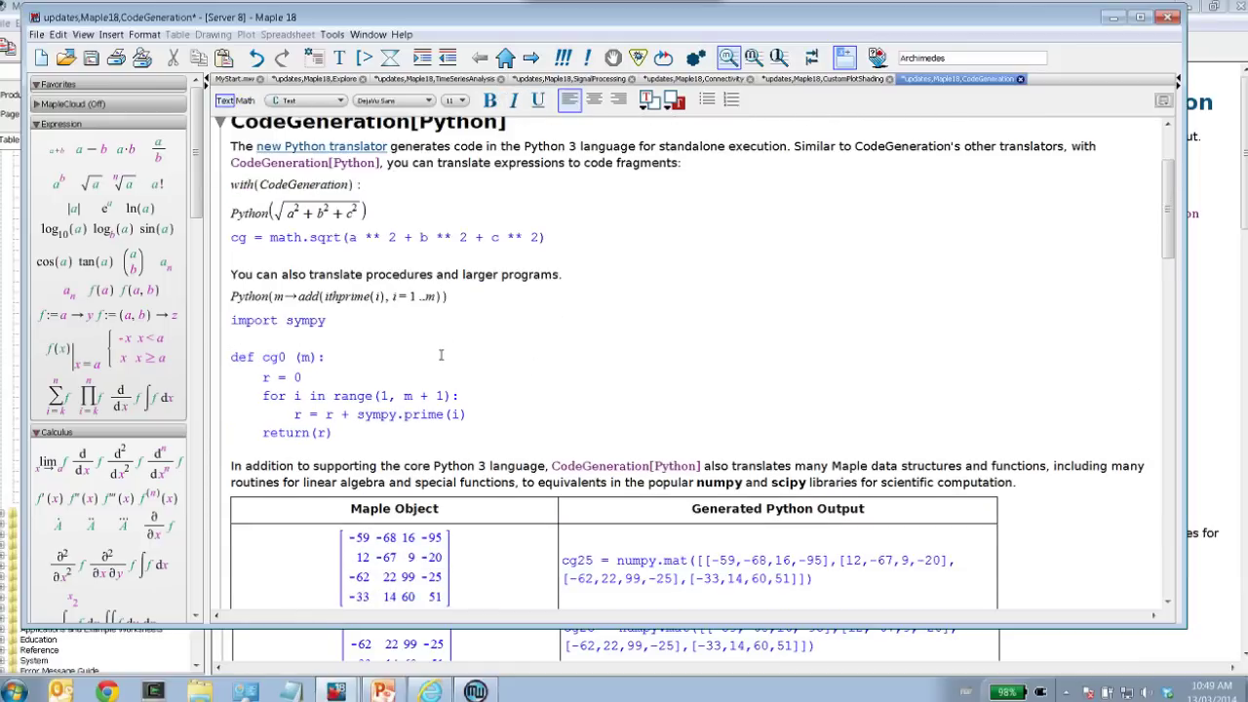
scroll(441, 355, "down", 5)
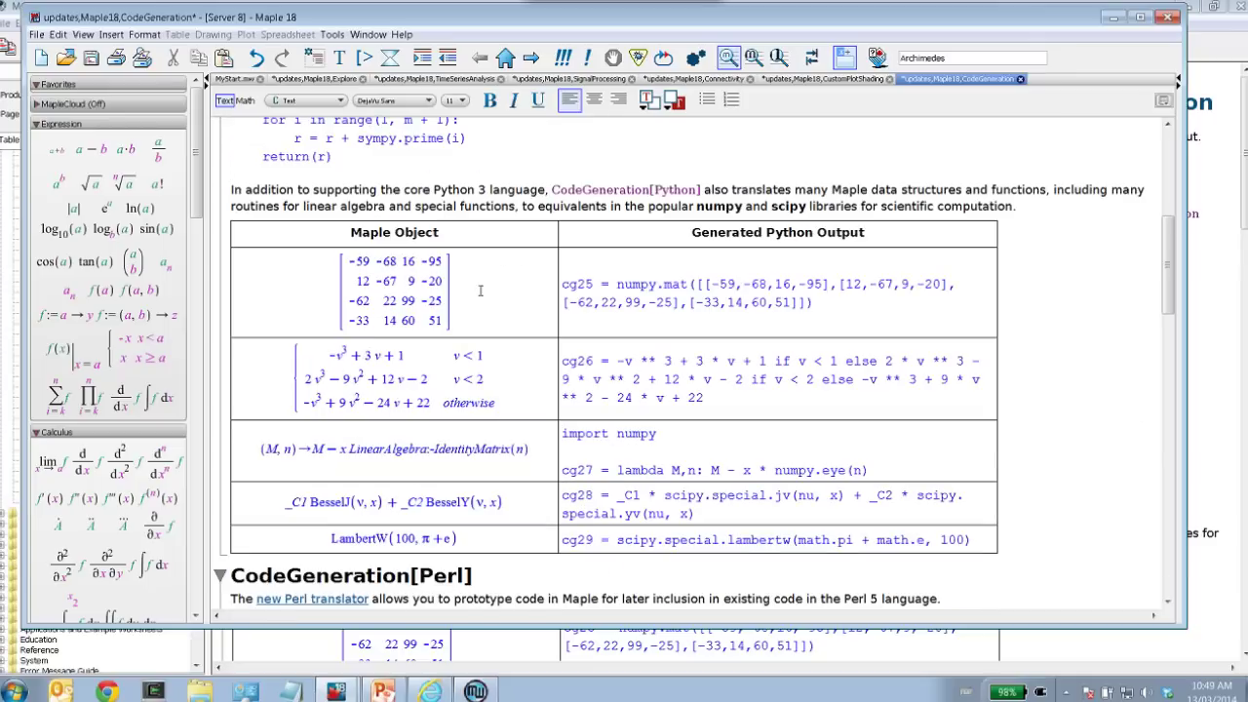
- Examine the LinearAlgebra identity matrix row and its numpy translation, the rest of the Python output table, and the CodeGeneration[Perl] section
double_click(389, 449)
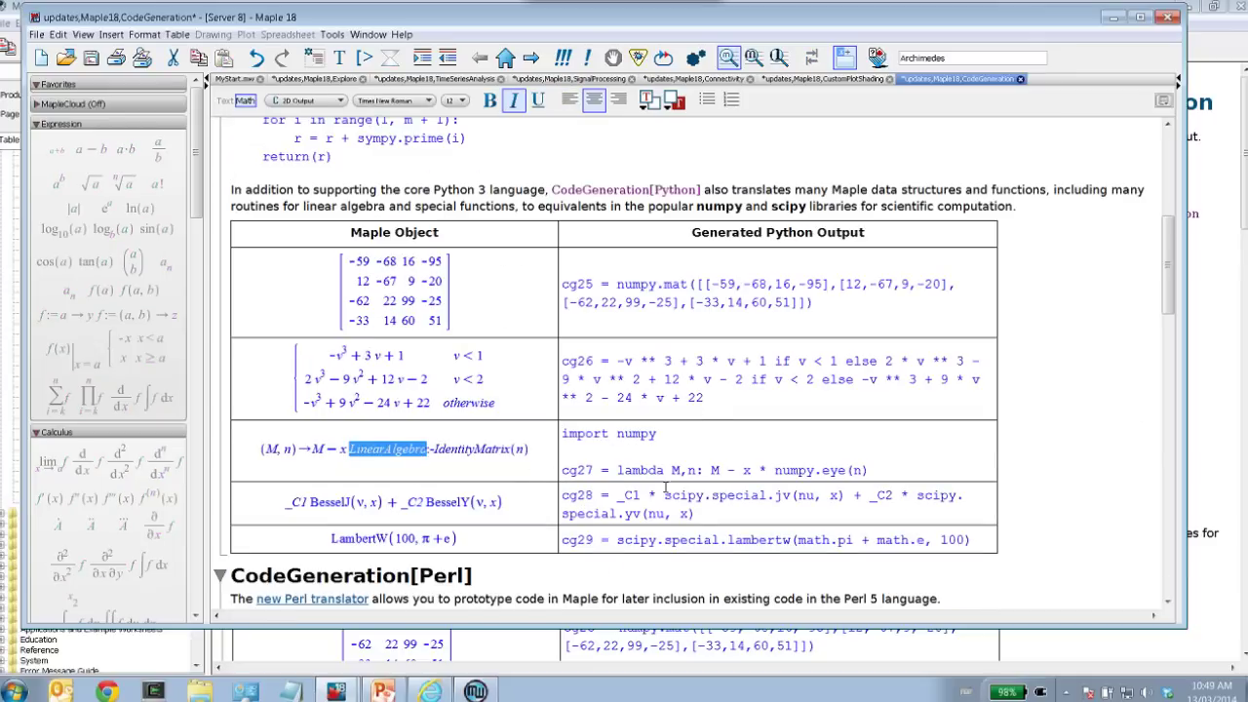
left_click(748, 447)
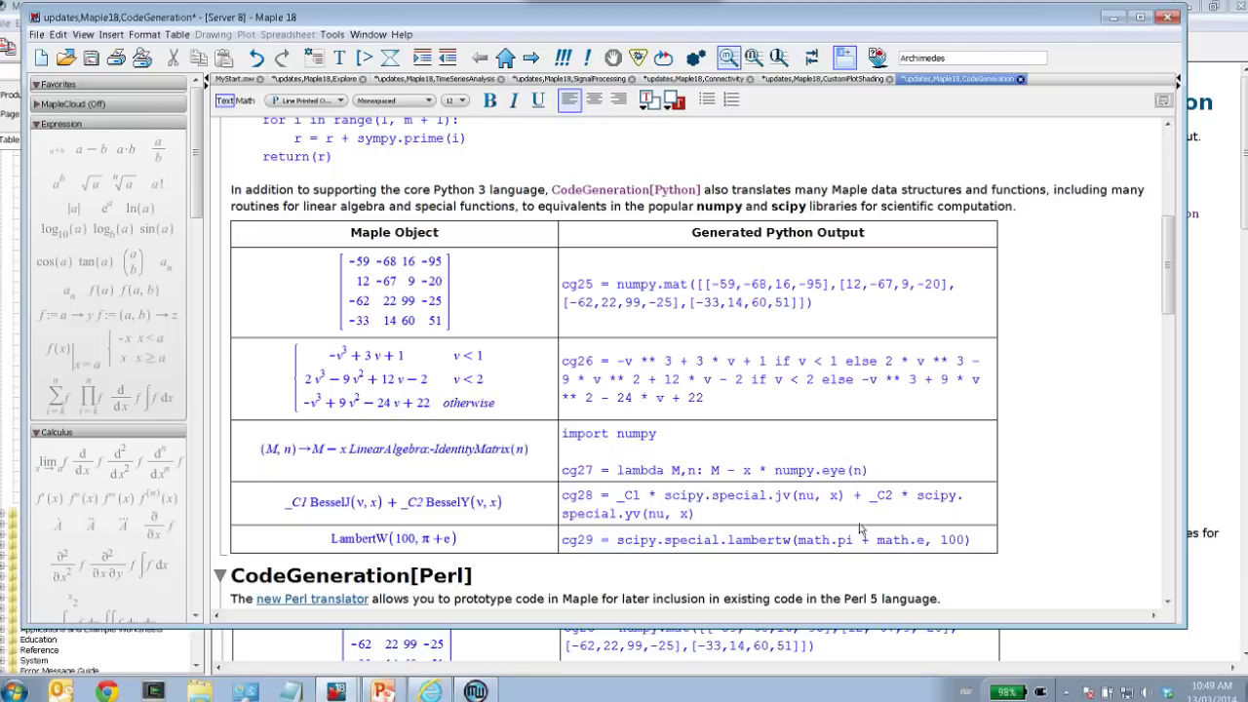
scroll(447, 459, "down", 1)
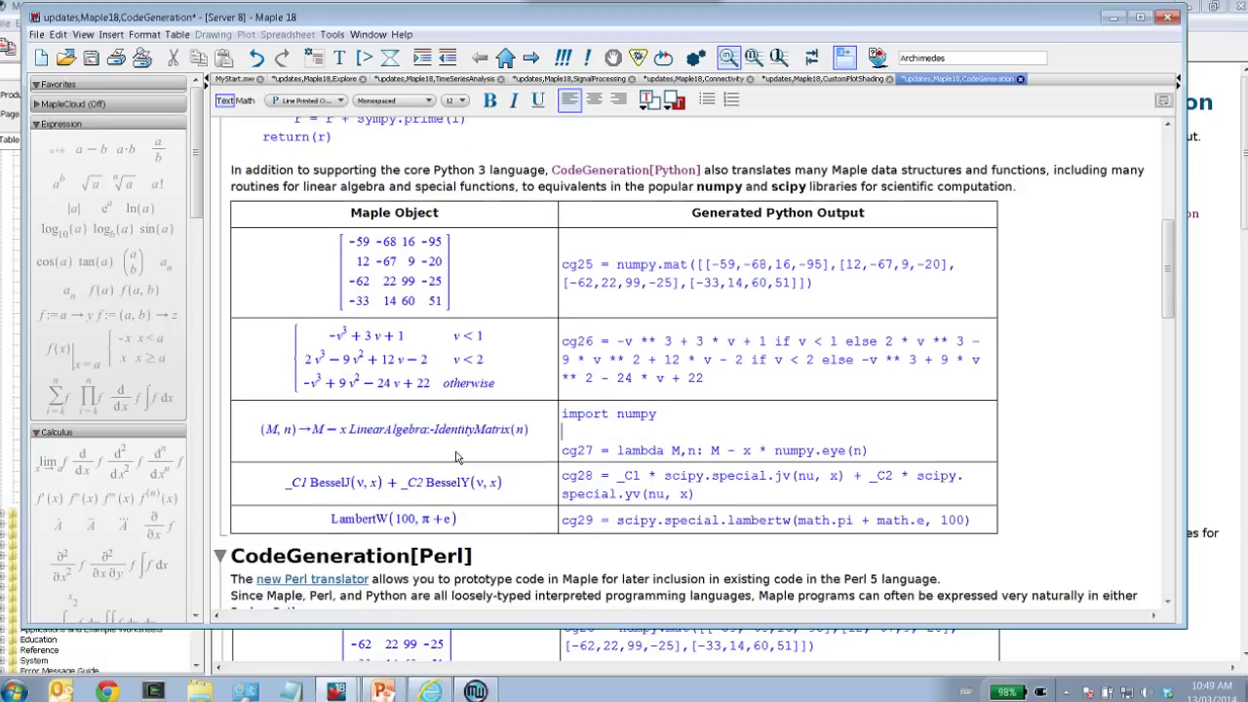
scroll(433, 527, "down", 2)
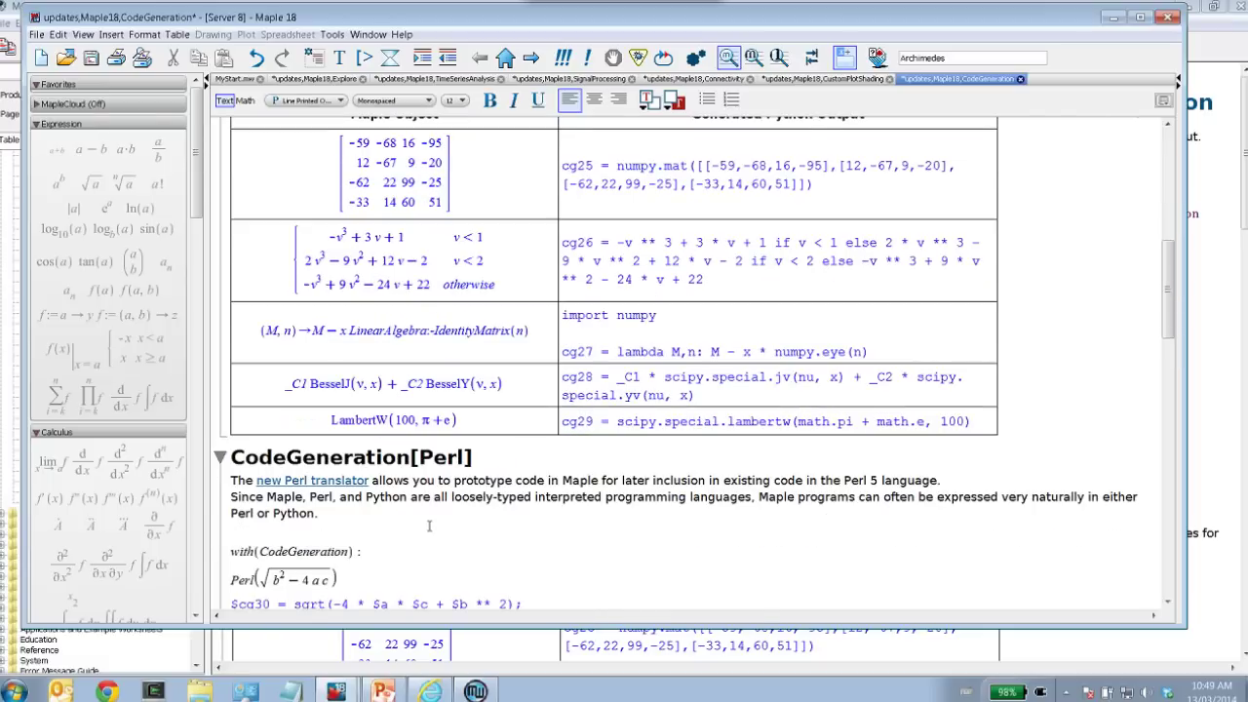
scroll(429, 526, "down", 2)
scroll(429, 527, "up", 5)
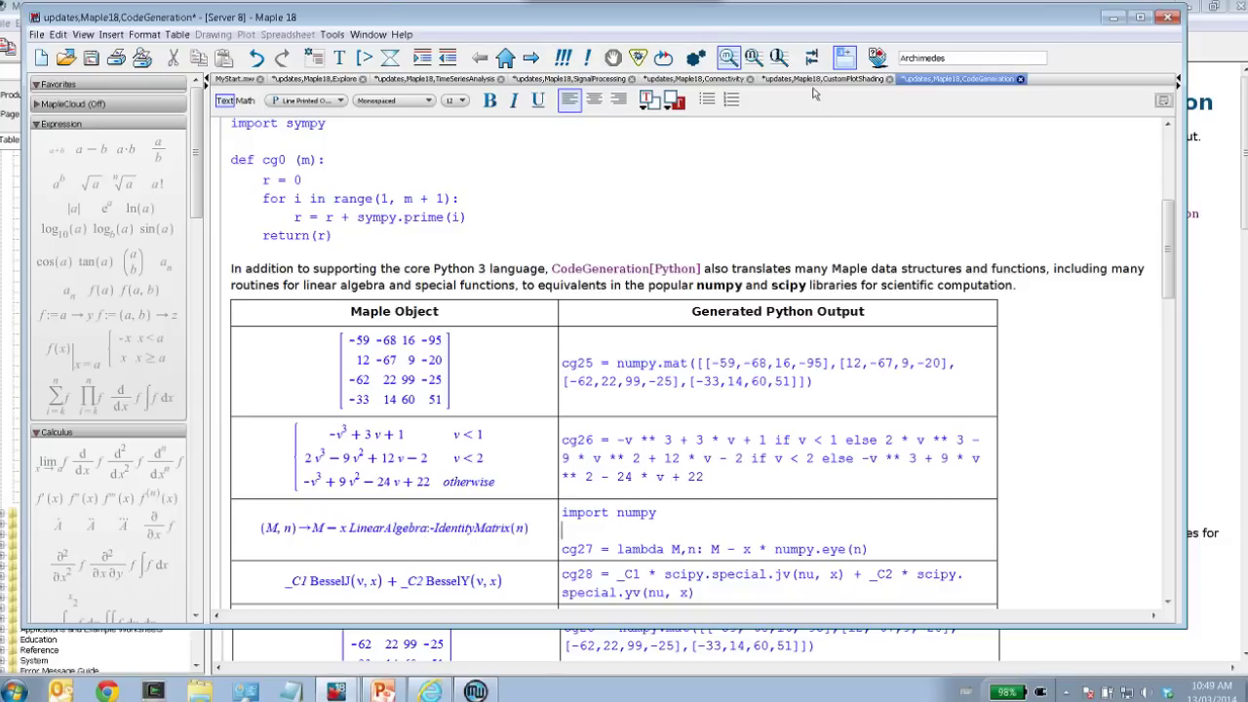
- Switch to the Explore worksheet and return to the Maple start page
left_click(320, 79)
scroll(387, 146, "up", 15)
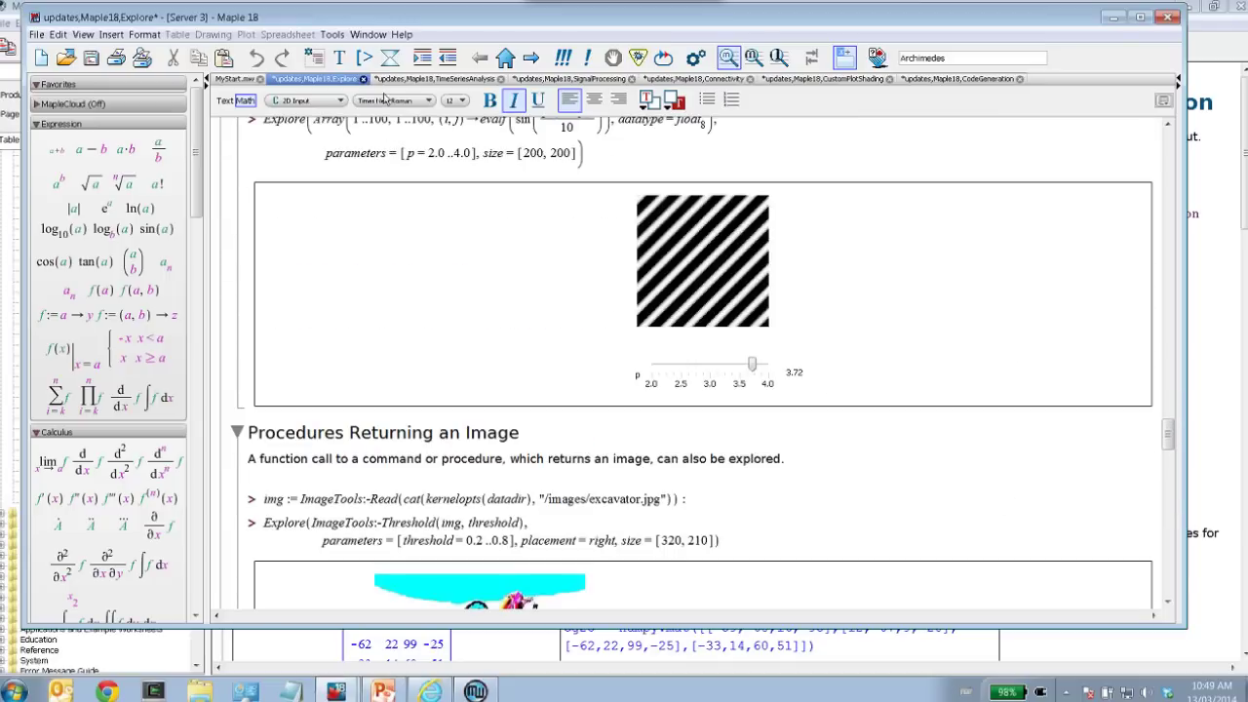
left_click(505, 58)
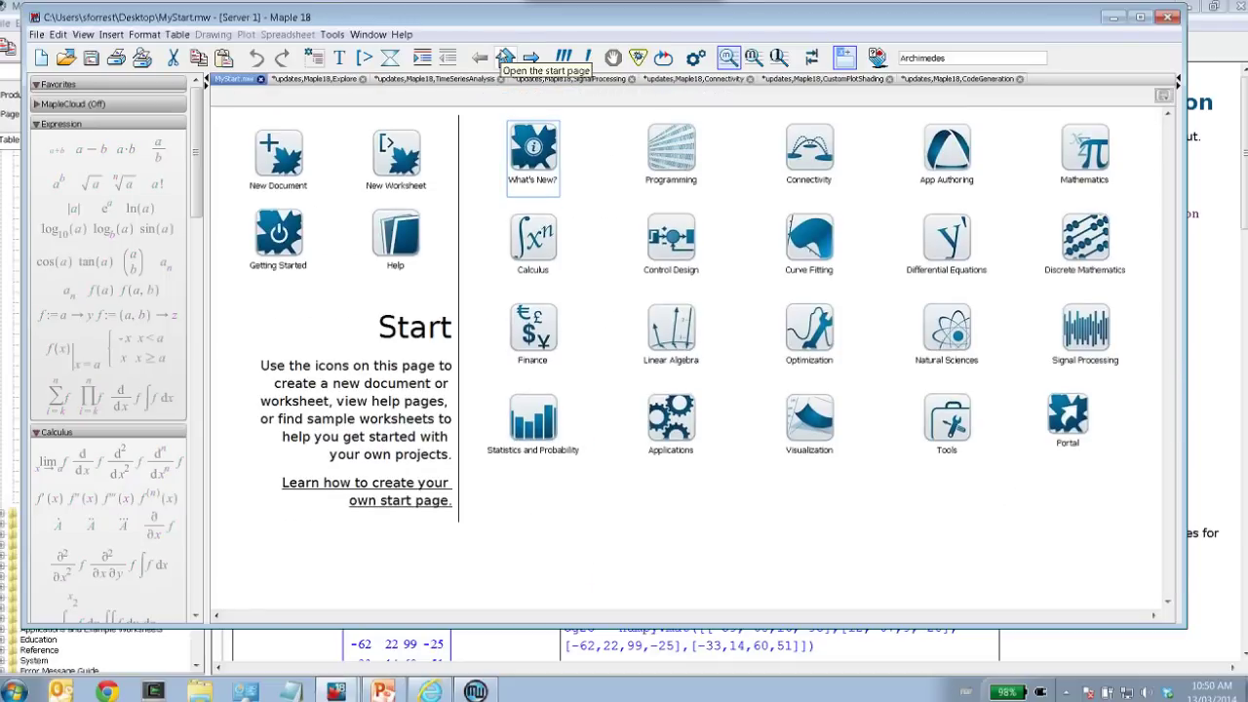